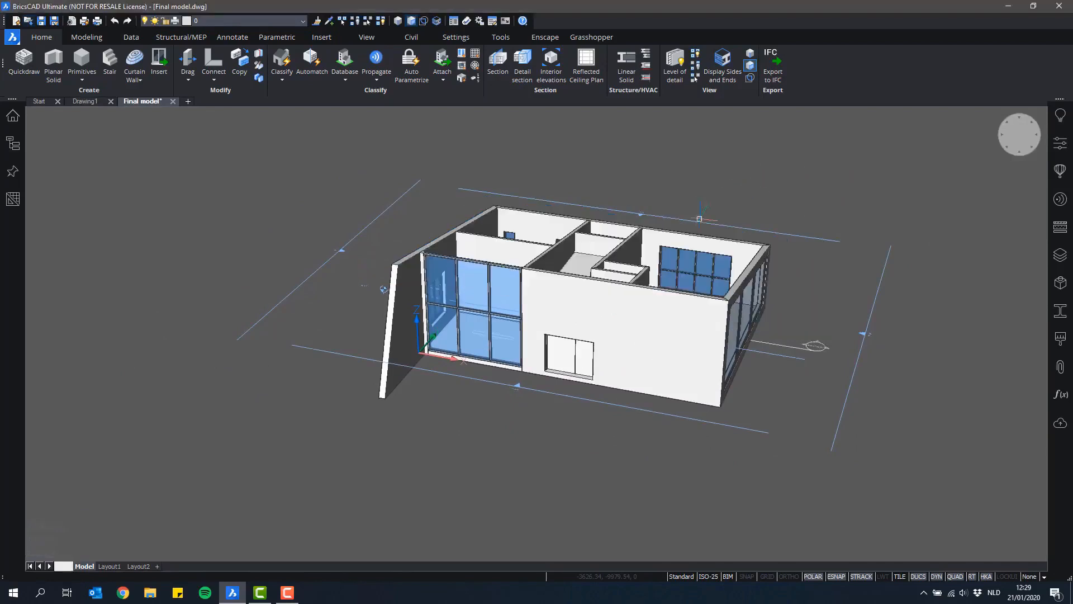
pyautogui.moveTo(659, 321)
pyautogui.keyDown('shift'); pyautogui.mouseDown(button='middle')
pyautogui.moveTo(684, 390)
pyautogui.moveTo(668, 313)
pyautogui.mouseUp(button='middle'); pyautogui.keyUp('shift')
pyautogui.scroll(2, 668, 311)
pyautogui.scroll(-1, 775, 189)
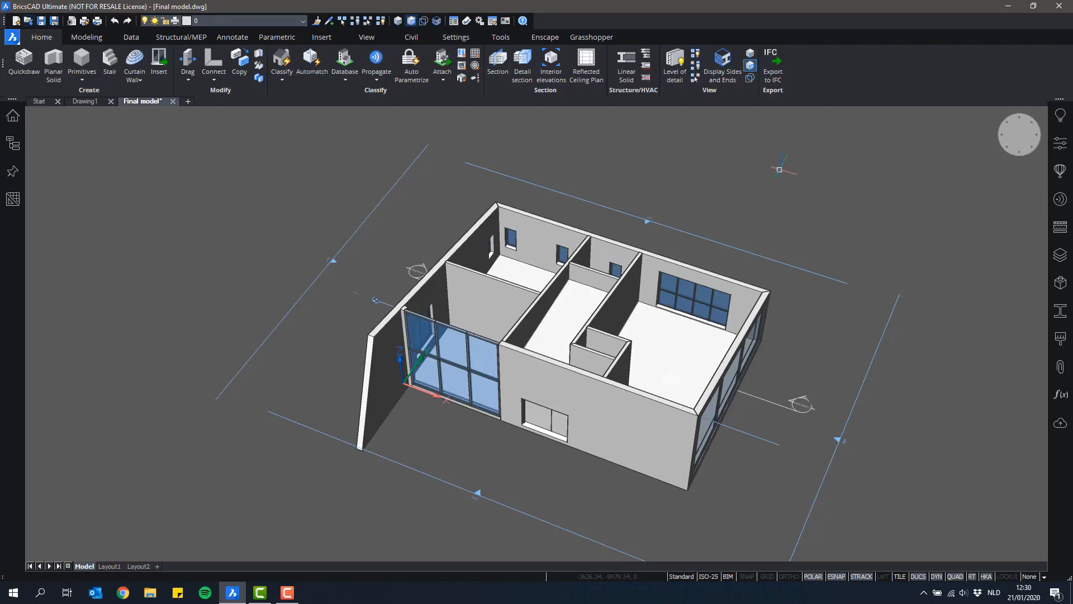
pyautogui.click(164, 75)
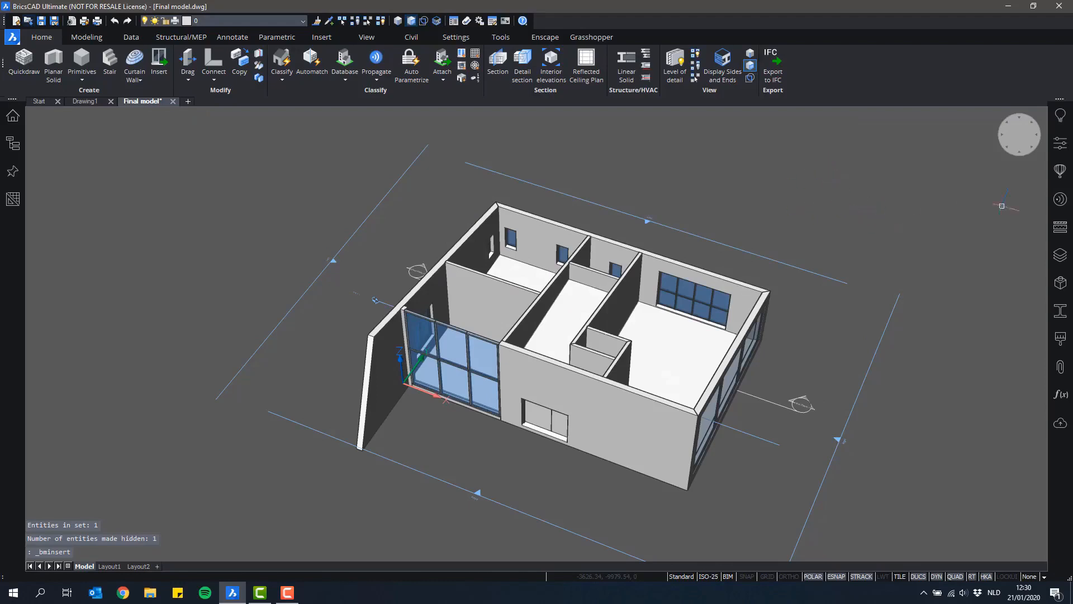
# Step: Open the component library management settings and add a new entry to the components directory path list
pyautogui.click(1060, 200)
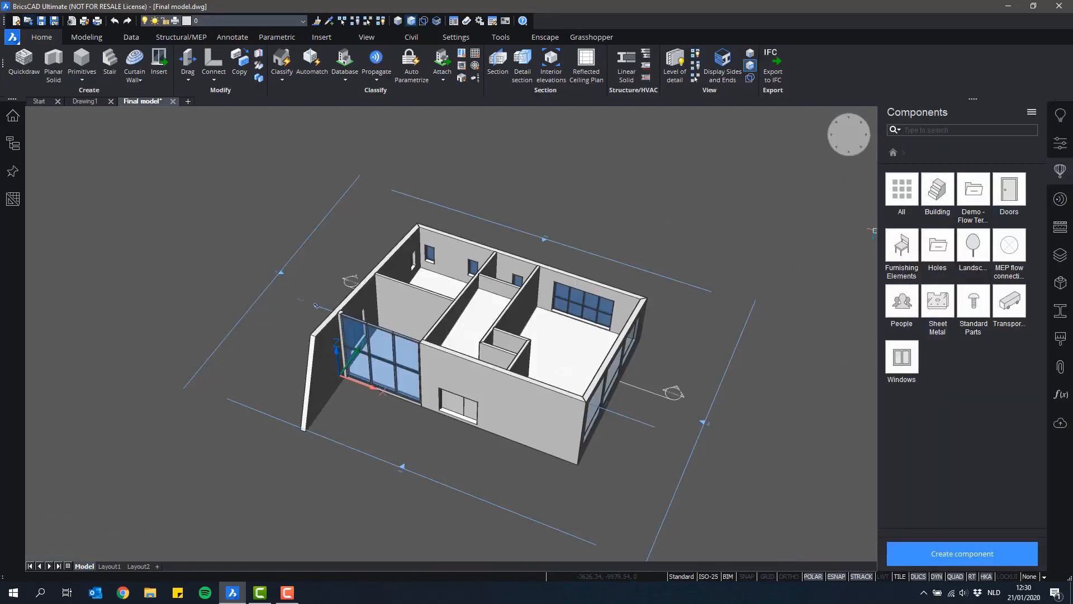
pyautogui.click(1033, 114)
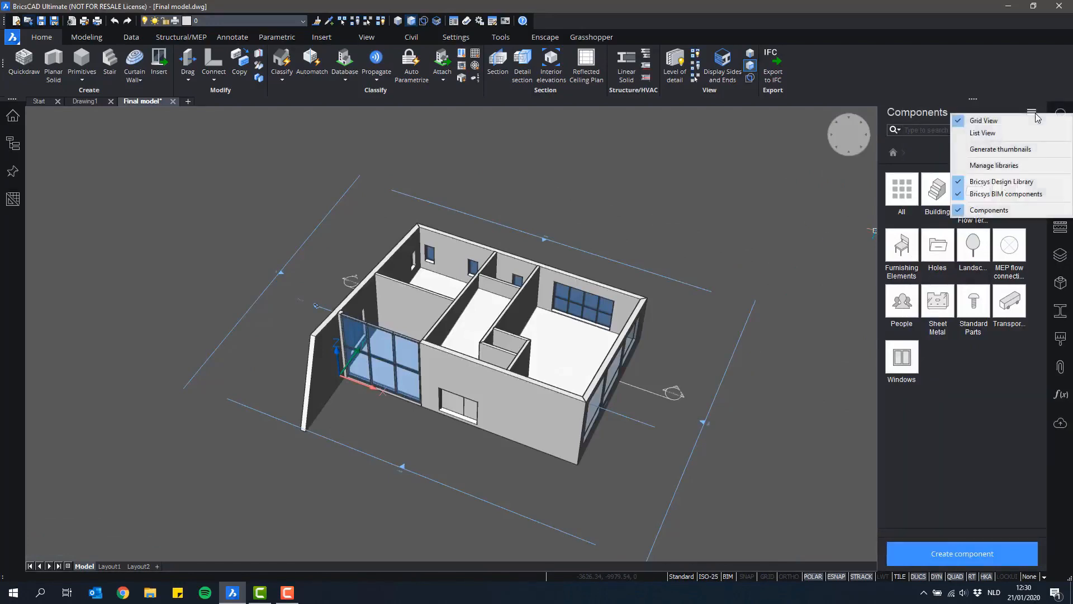
pyautogui.click(988, 165)
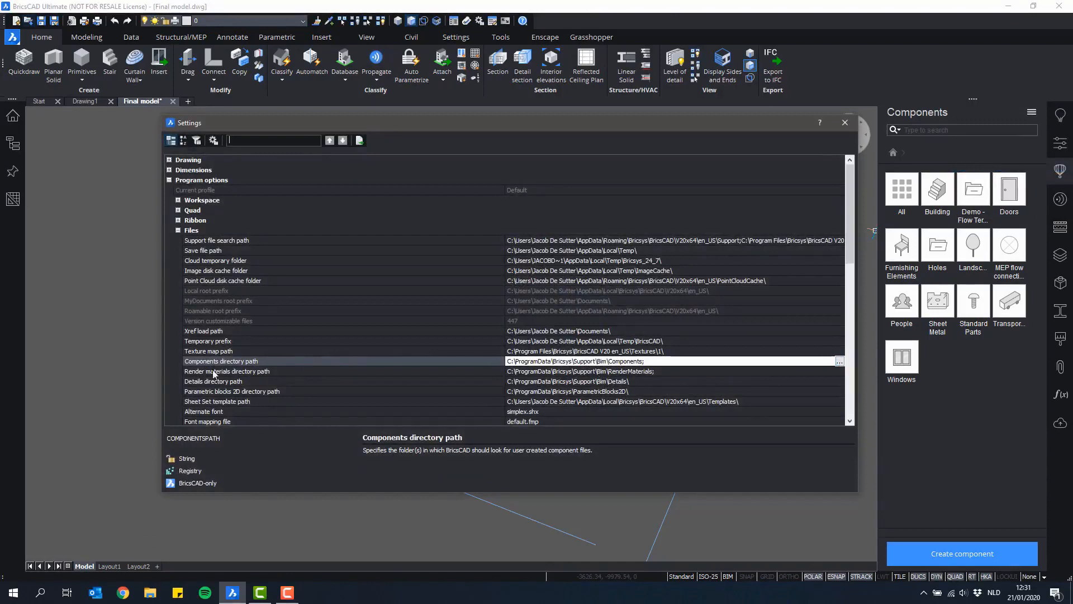
pyautogui.click(840, 362)
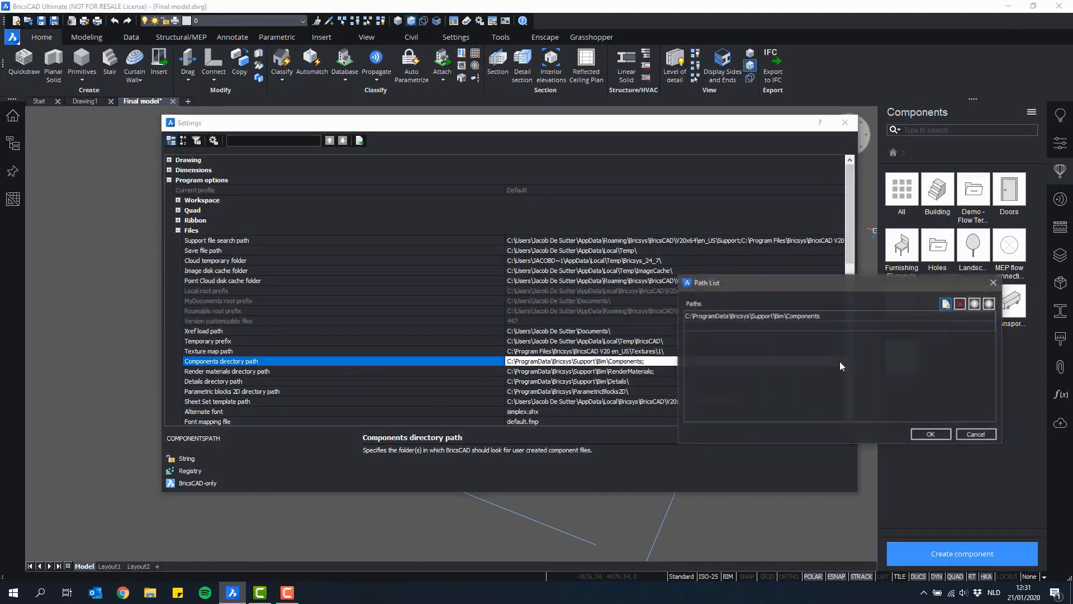
pyautogui.click(946, 304)
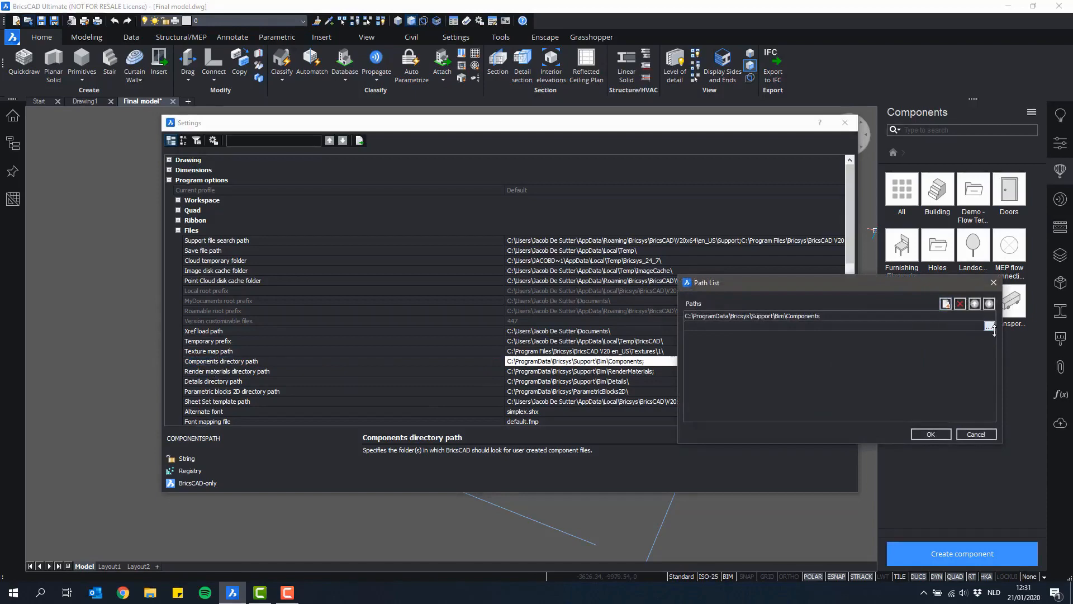
# Step: Point the new components path entry to the Starter files\Collaboration\IKEA folder, then confirm the path list and close the settings
pyautogui.click(989, 326)
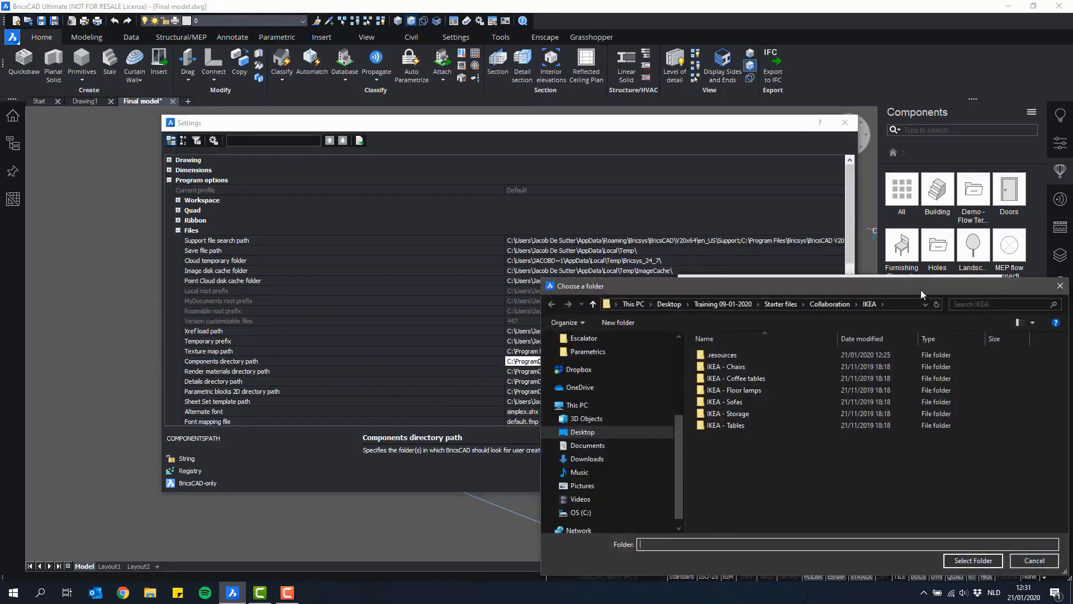
pyautogui.moveTo(921, 289); pyautogui.dragTo(834, 200)
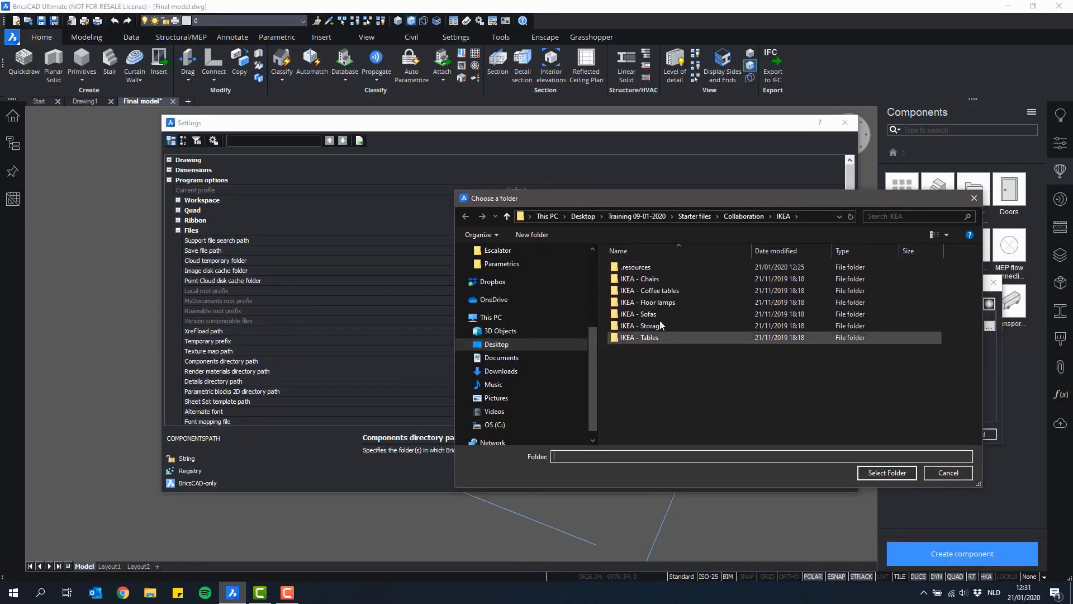
pyautogui.click(759, 218)
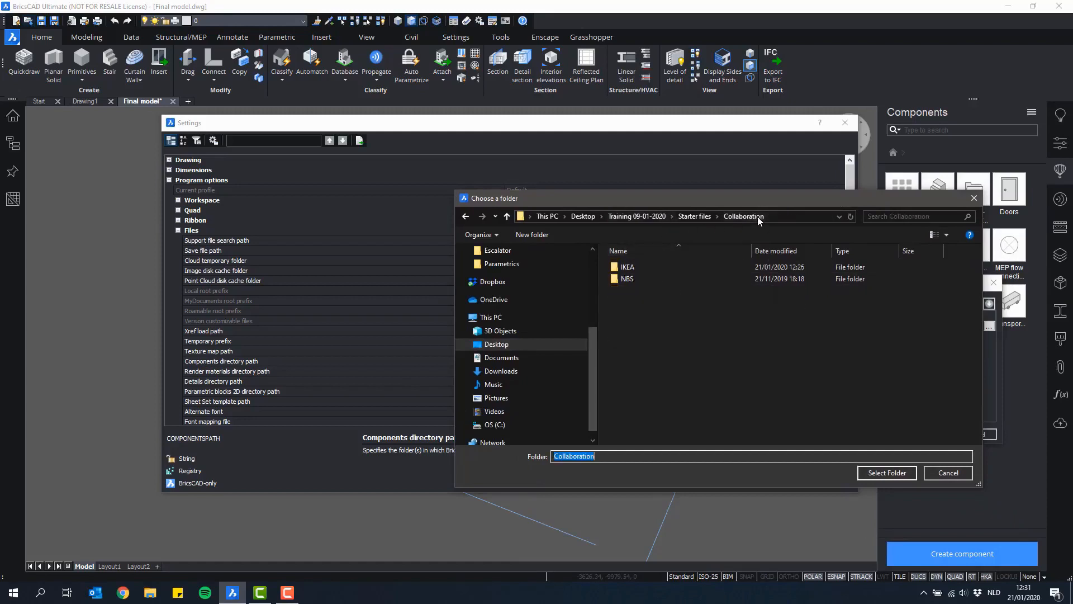
pyautogui.click(628, 267)
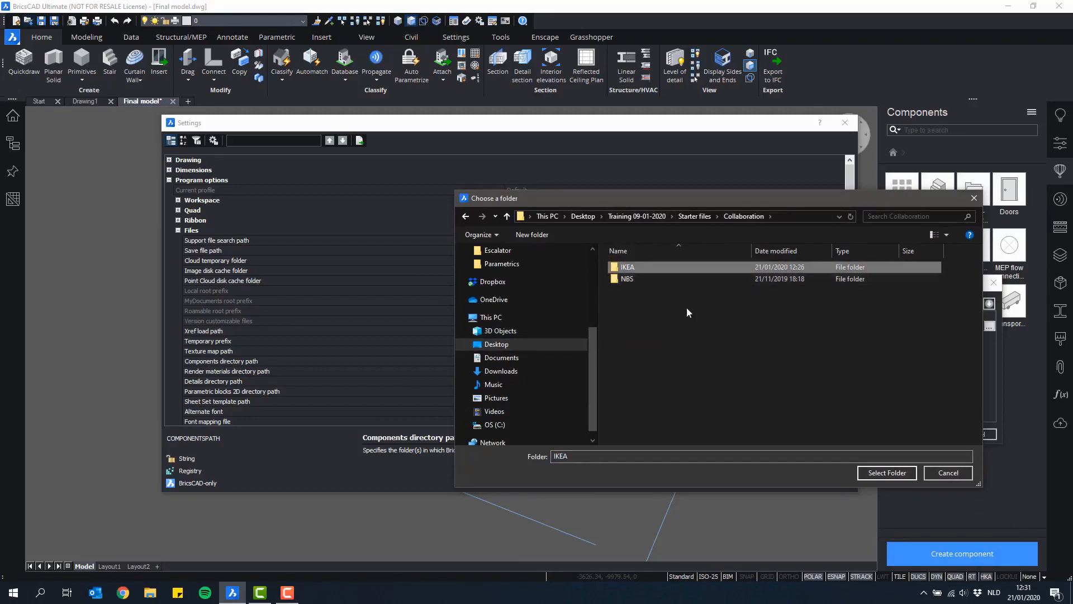
pyautogui.click(887, 473)
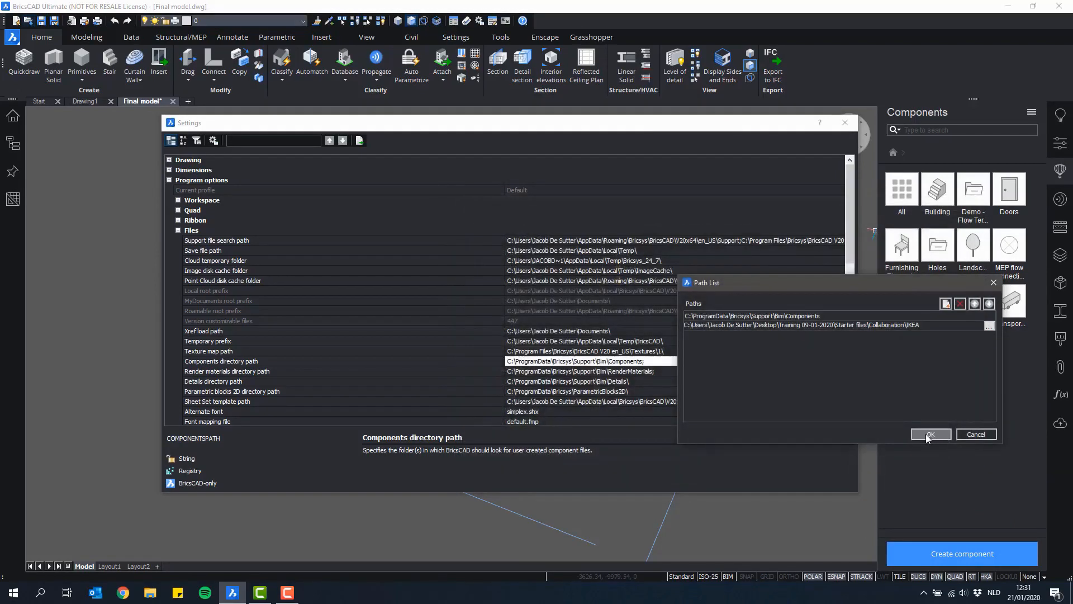
pyautogui.click(929, 434)
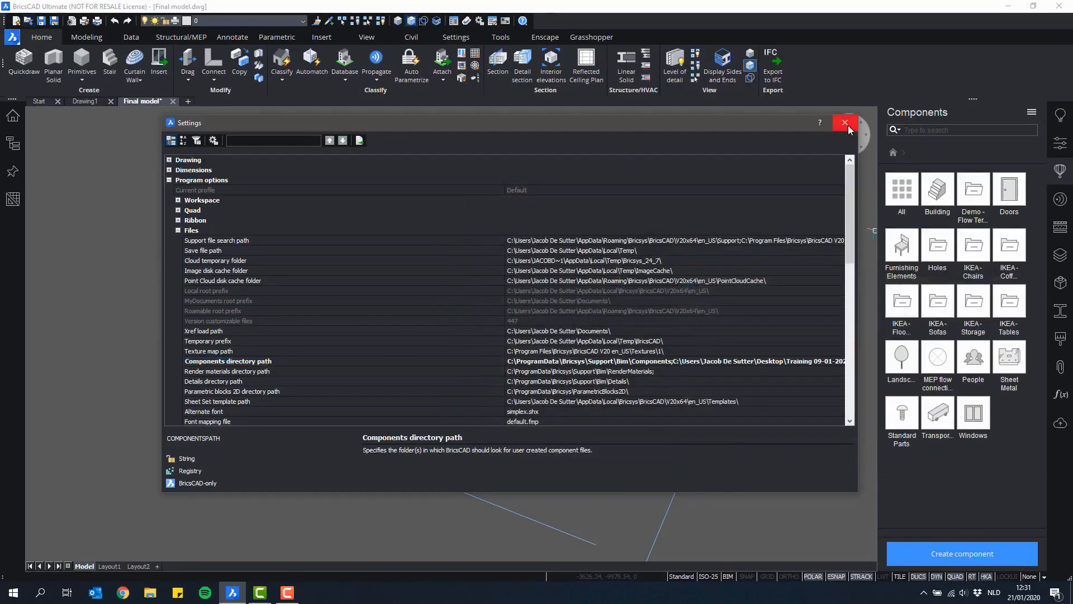
pyautogui.click(845, 123)
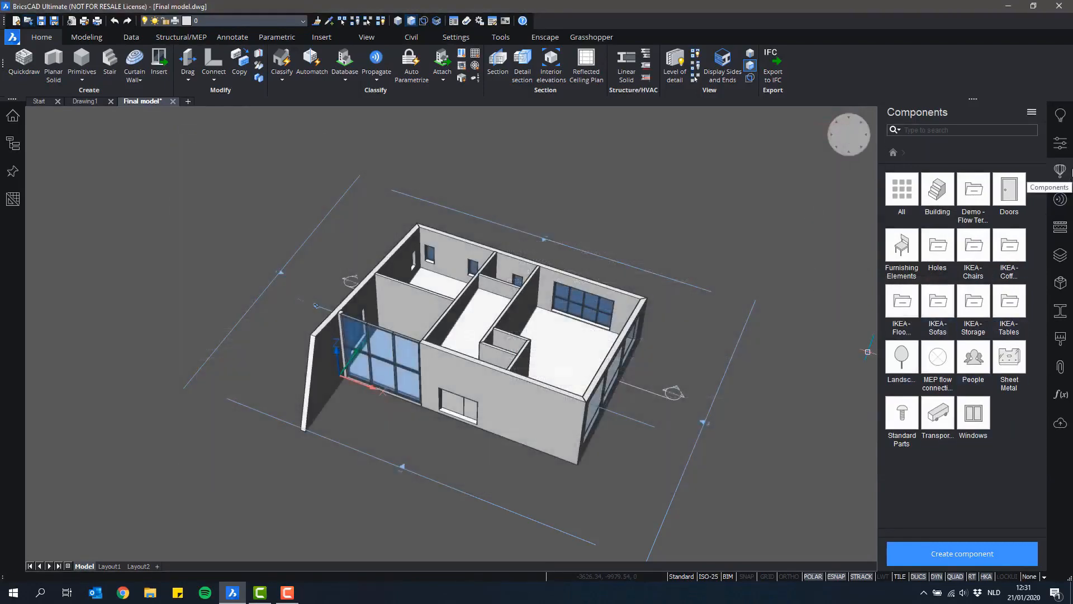
# Step: Insert the Solsta_2_Seats_Sofa component from the IKEA - Sofas library into the large room, near the corner between its two windows
pyautogui.click(944, 305)
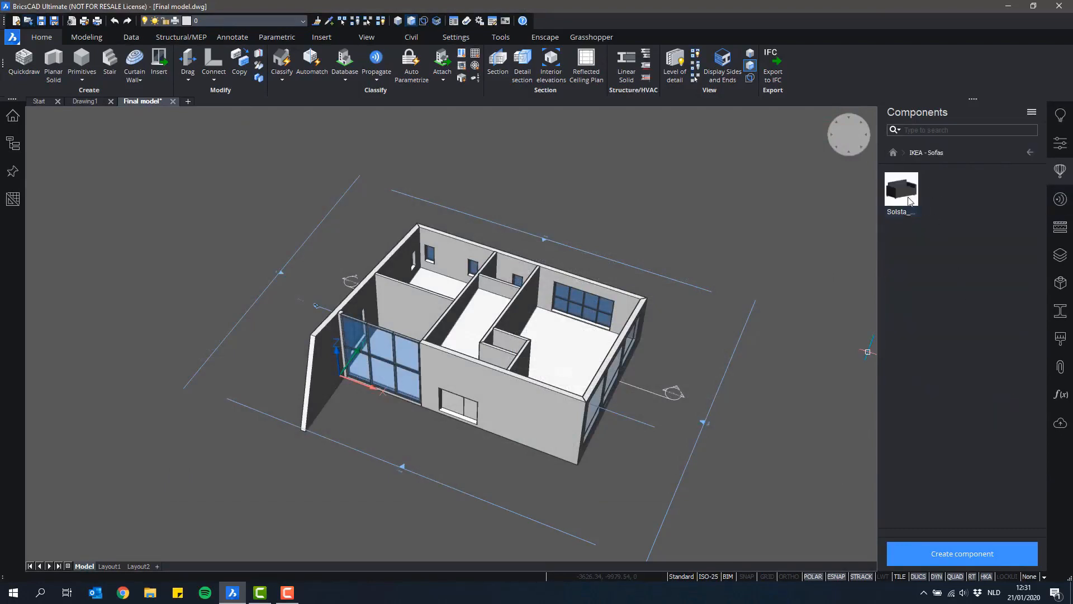
pyautogui.scroll(6, 516, 358)
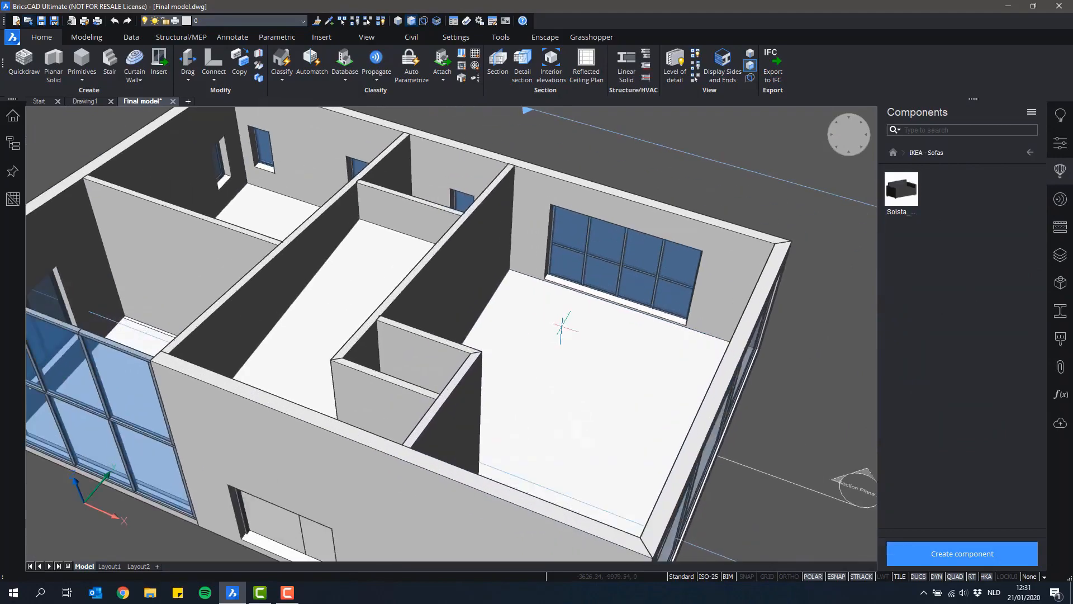
pyautogui.keyDown('shift'); pyautogui.moveTo(609, 349); pyautogui.dragTo(605, 342, button='middle'); pyautogui.keyUp('shift')
pyautogui.click(910, 194)
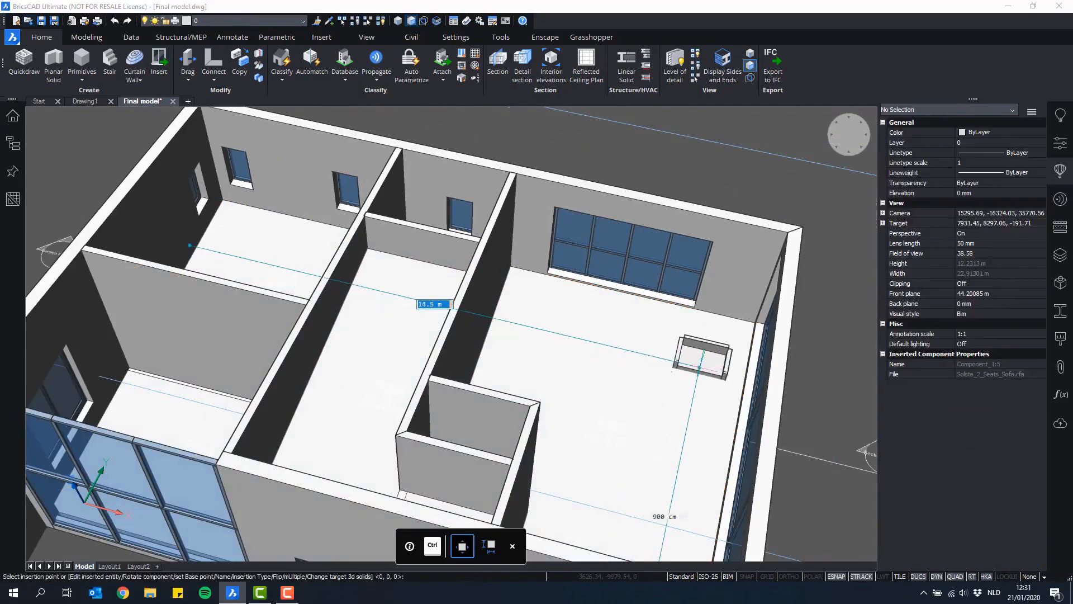
pyautogui.keyDown('shift'); pyautogui.moveTo(677, 358); pyautogui.dragTo(682, 345, button='middle'); pyautogui.keyUp('shift')
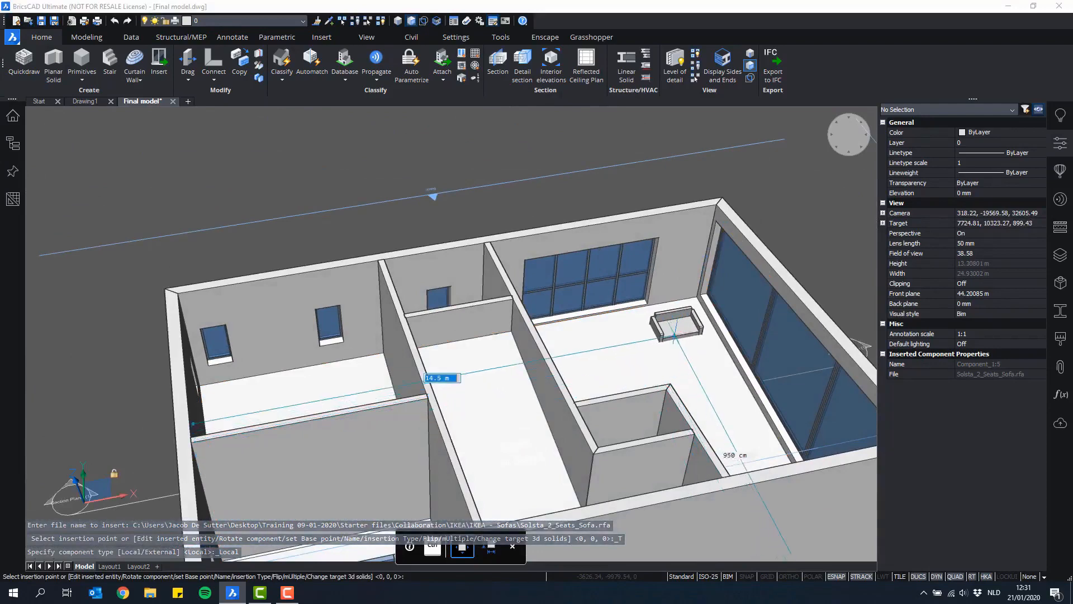
pyautogui.keyDown('shift'); pyautogui.moveTo(662, 363); pyautogui.dragTo(685, 344, button='middle'); pyautogui.keyUp('shift')
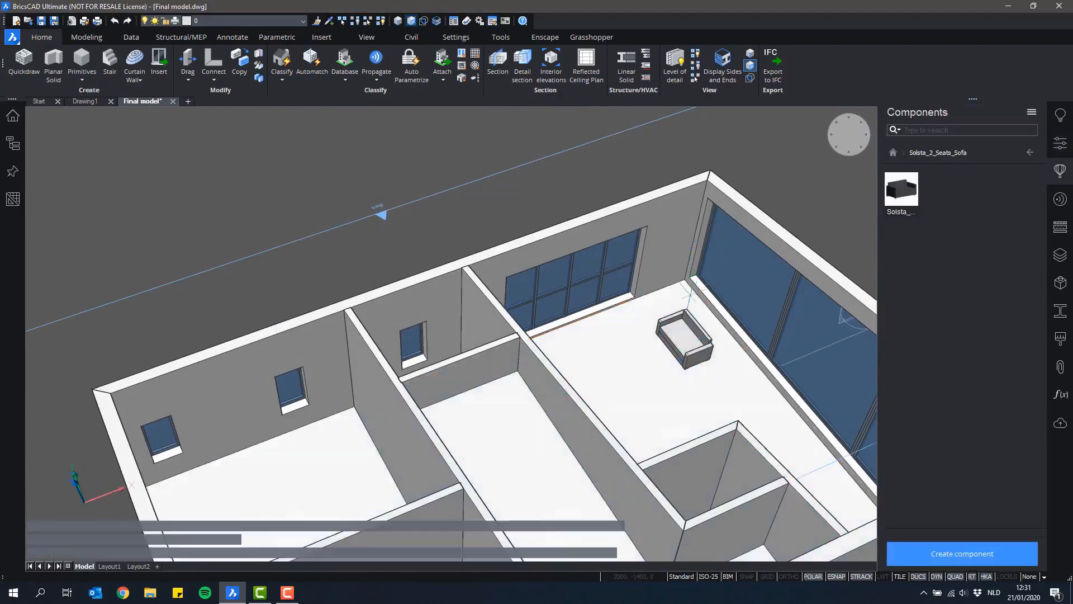
# Step: Examine the inserted sofa's geometry and placement in the room, and its component editing commands such as Open a copy
pyautogui.scroll(-2, 684, 342)
pyautogui.scroll(5, 684, 330)
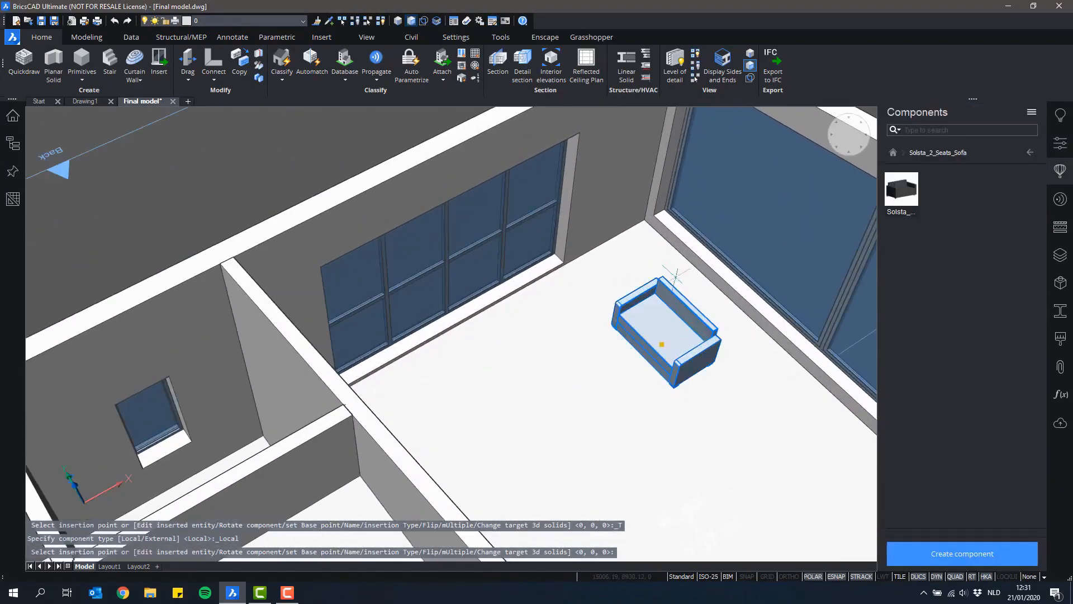
pyautogui.keyDown('shift'); pyautogui.moveTo(684, 320); pyautogui.dragTo(671, 330, button='middle'); pyautogui.keyUp('shift')
pyautogui.scroll(1, 668, 335)
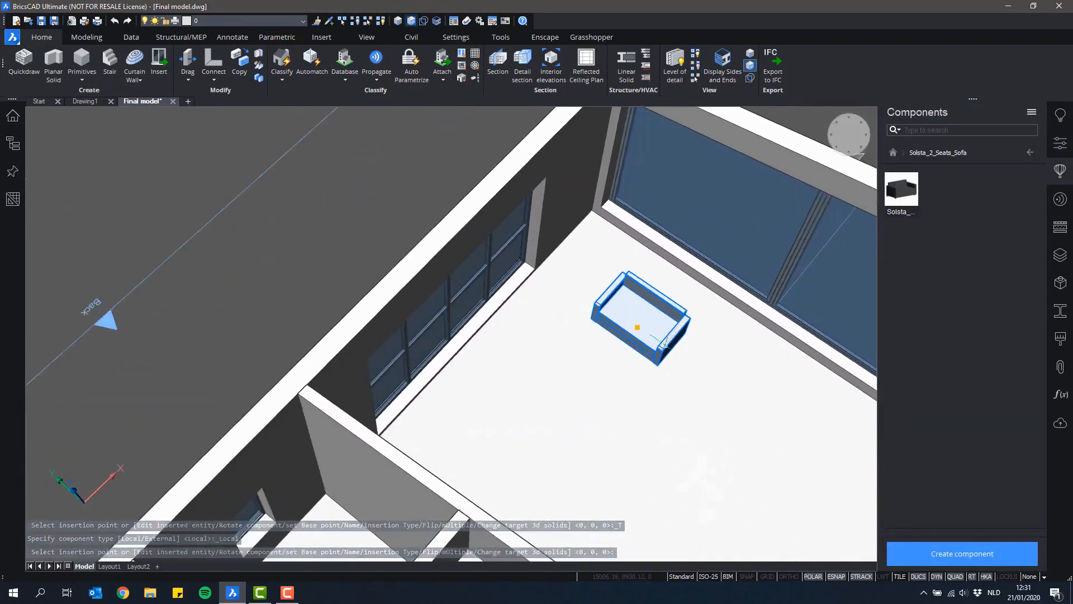
pyautogui.press('Escape')
pyautogui.scroll(-4, 617, 296)
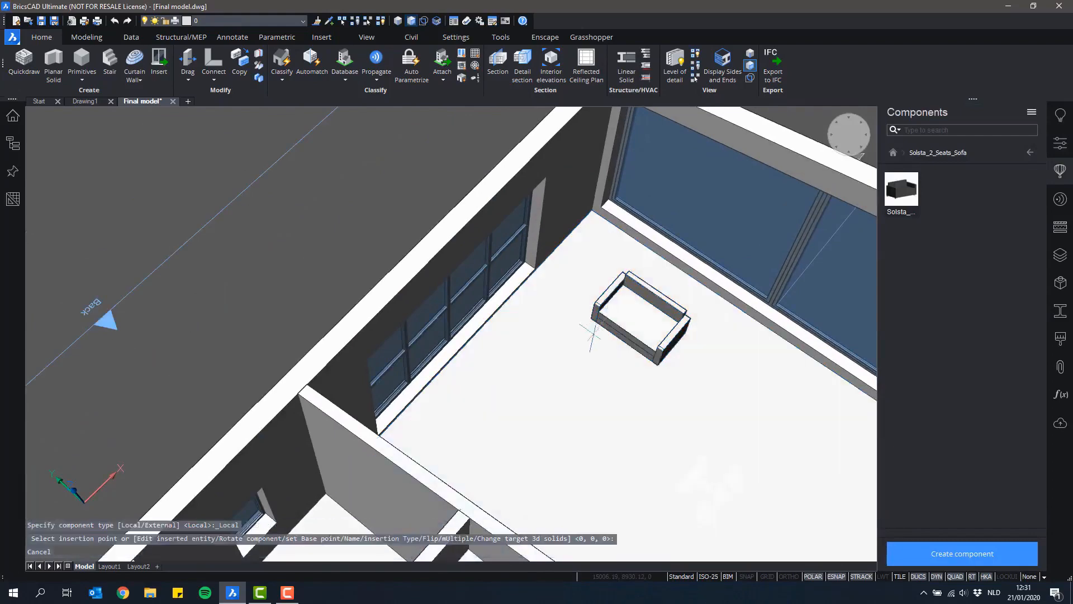
pyautogui.scroll(5, 617, 296)
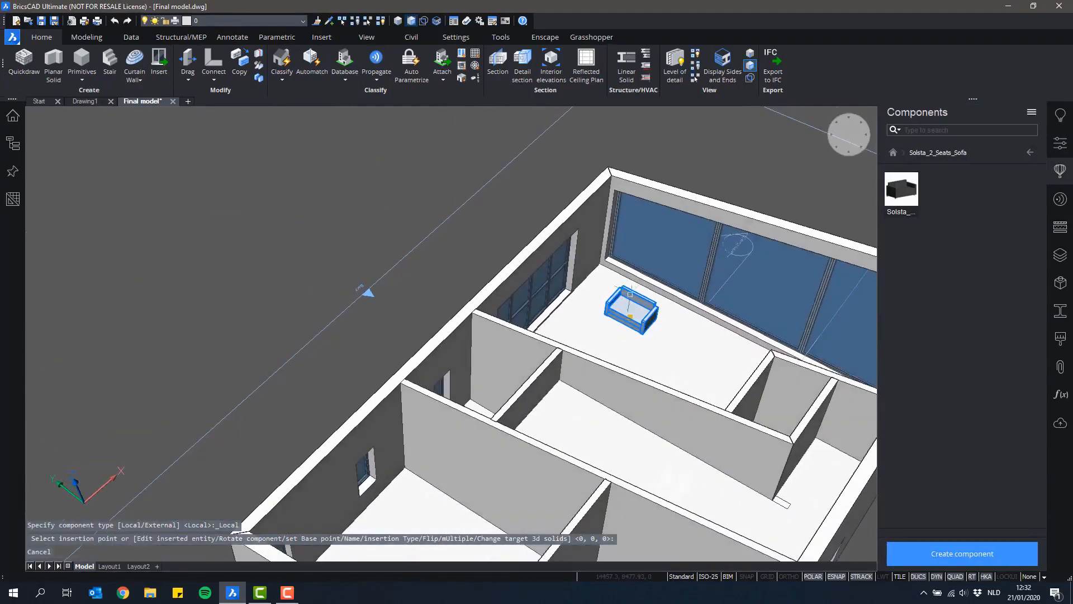
pyautogui.scroll(-2, 603, 333)
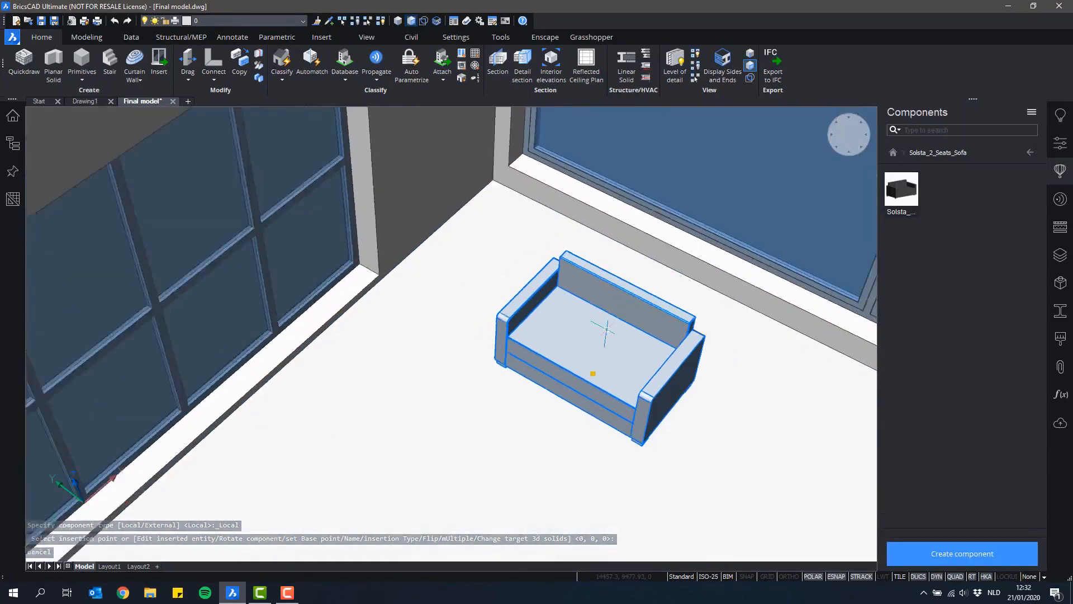
pyautogui.keyDown('shift'); pyautogui.moveTo(604, 333); pyautogui.dragTo(662, 333, button='middle'); pyautogui.keyUp('shift')
pyautogui.scroll(-5, 603, 335)
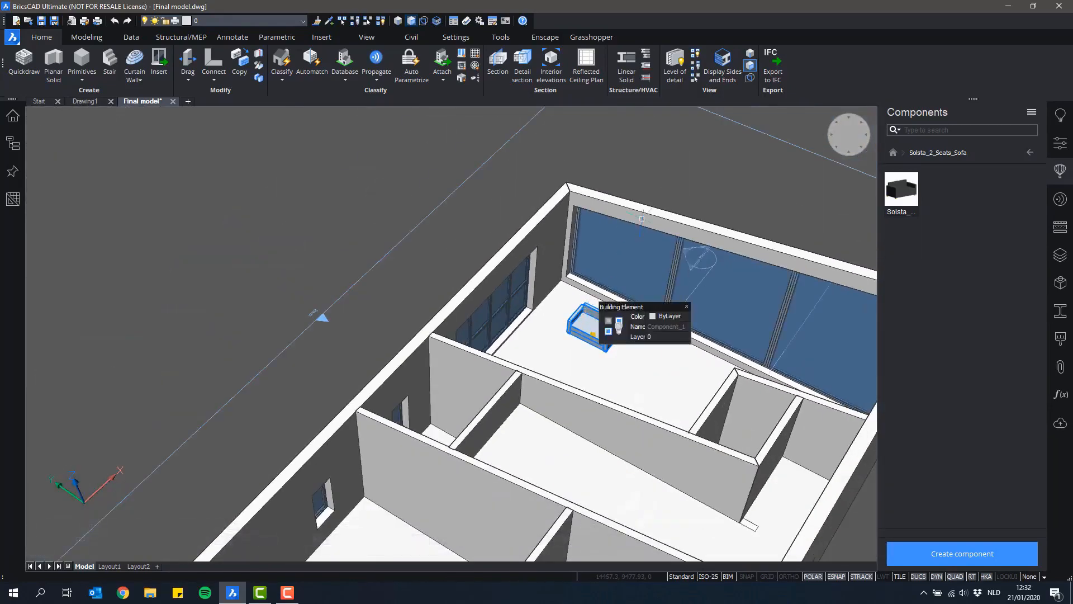
pyautogui.press('Escape')
pyautogui.press('Escape')
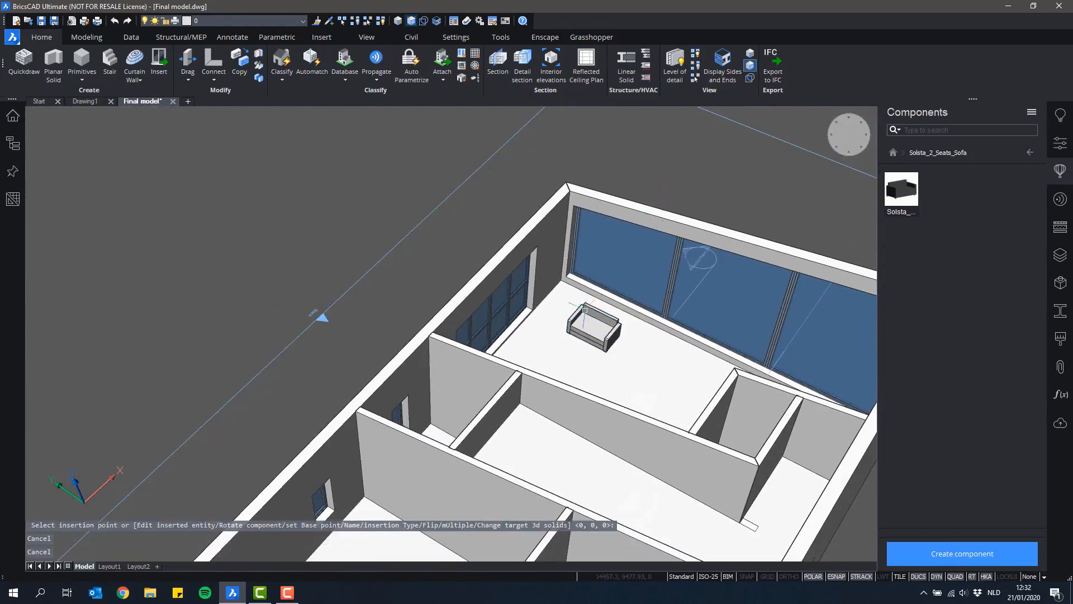
pyautogui.moveTo(584, 330)
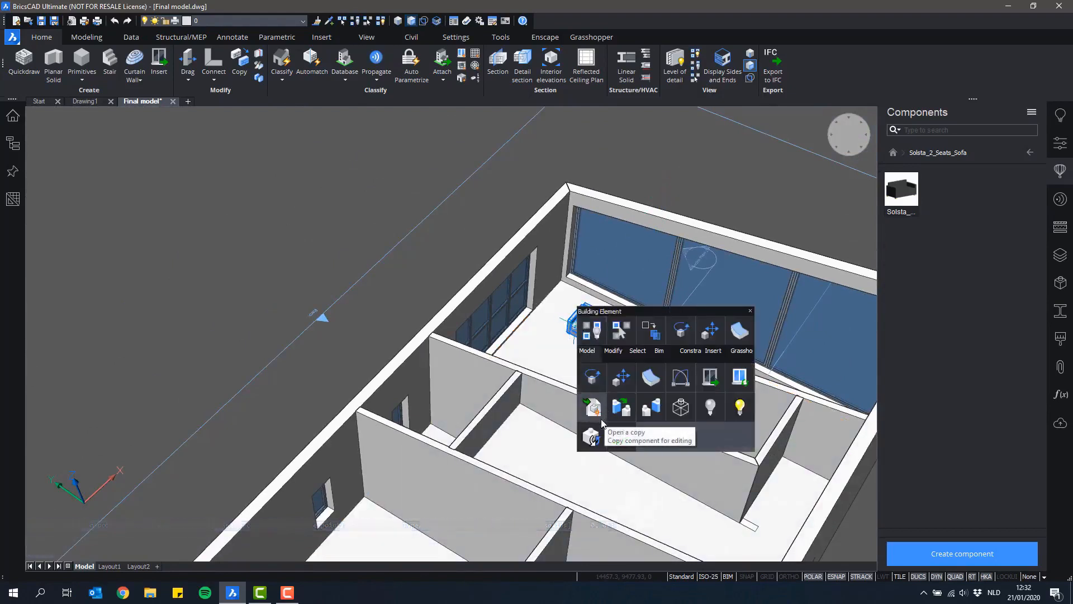
pyautogui.click(600, 420)
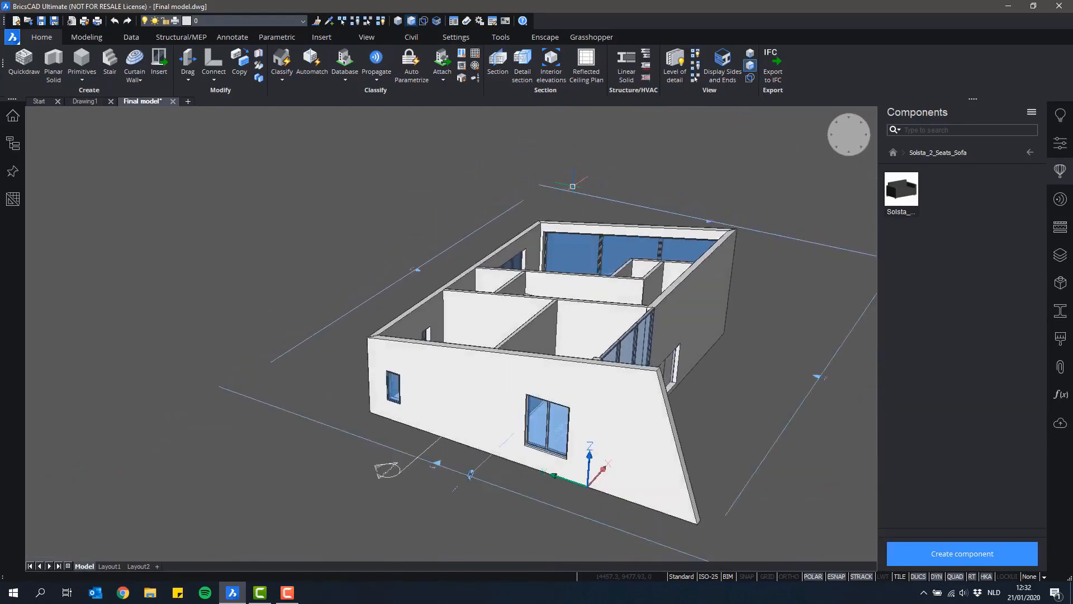
# Step: Hide the component library to give the building model the full drawing area
pyautogui.keyDown('shift'); pyautogui.moveTo(629, 274); pyautogui.dragTo(391, 301, button='middle'); pyautogui.keyUp('shift')
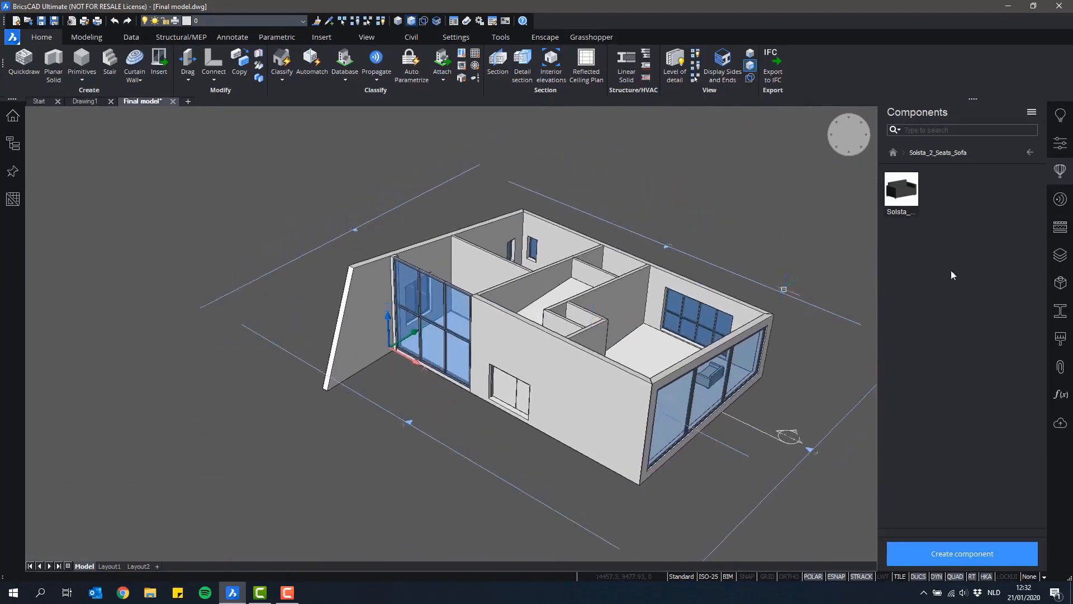
pyautogui.click(1060, 171)
pyautogui.scroll(3, 720, 190)
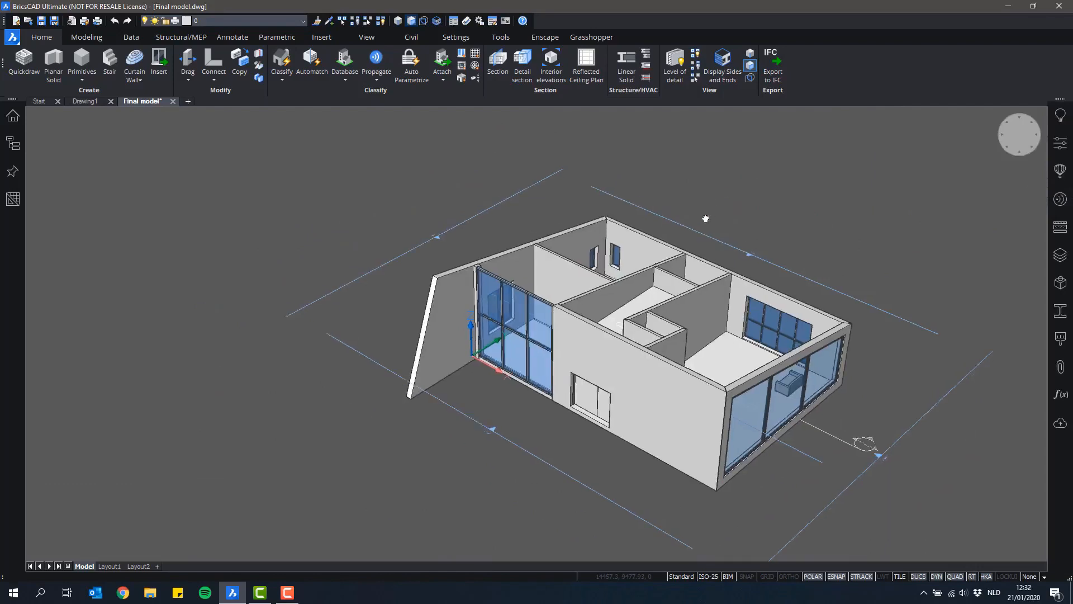
# Step: Start a file import and browse to the Starter files\Collaboration\NBS folder
pyautogui.click(13, 38)
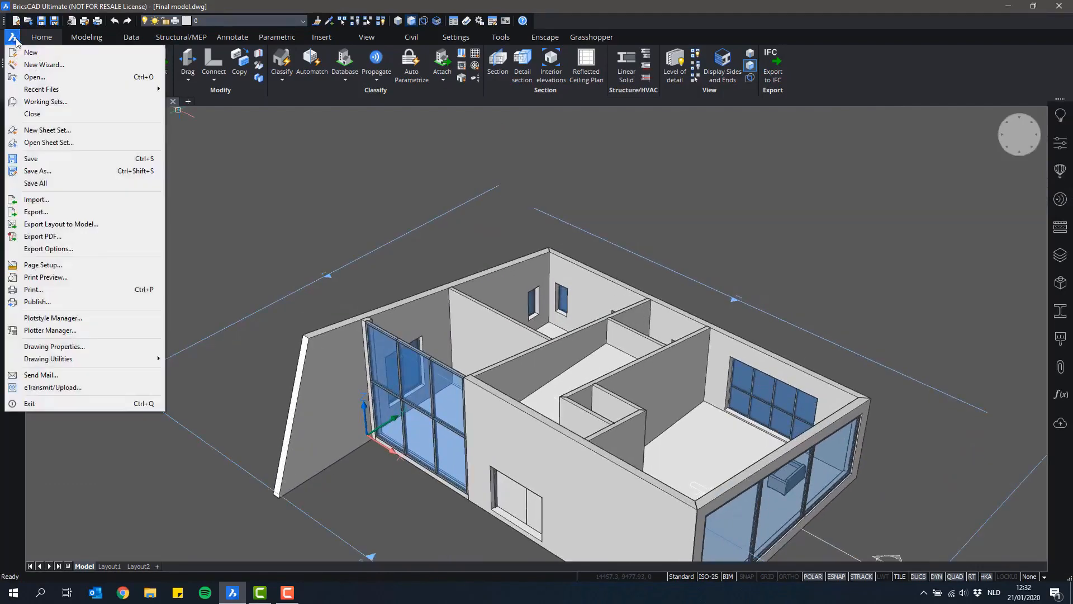
pyautogui.click(35, 199)
pyautogui.press('Return')
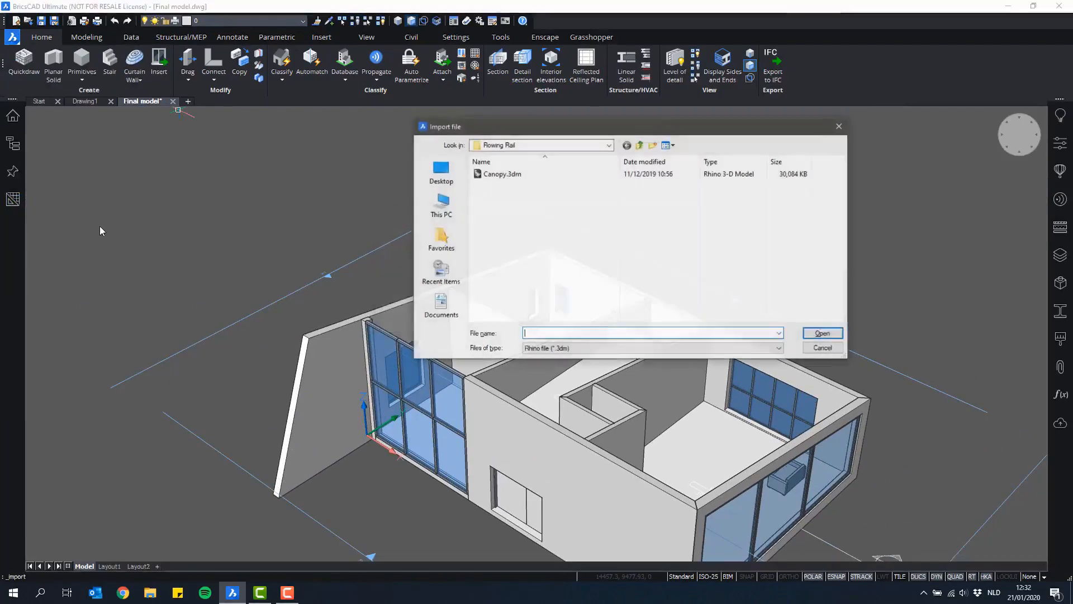
pyautogui.click(608, 145)
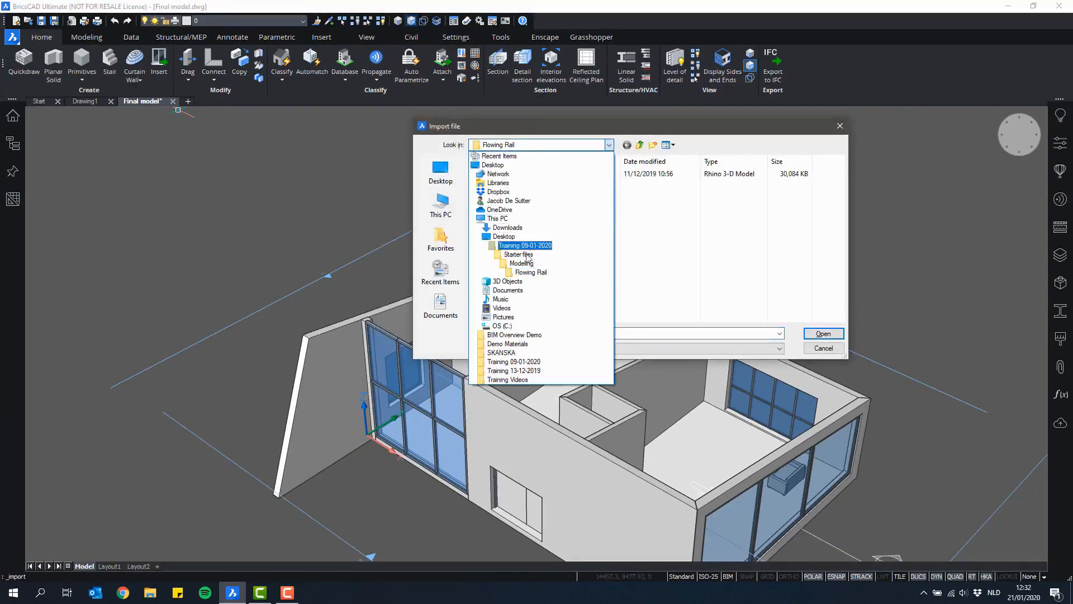
pyautogui.click(531, 255)
pyautogui.doubleClick(510, 187)
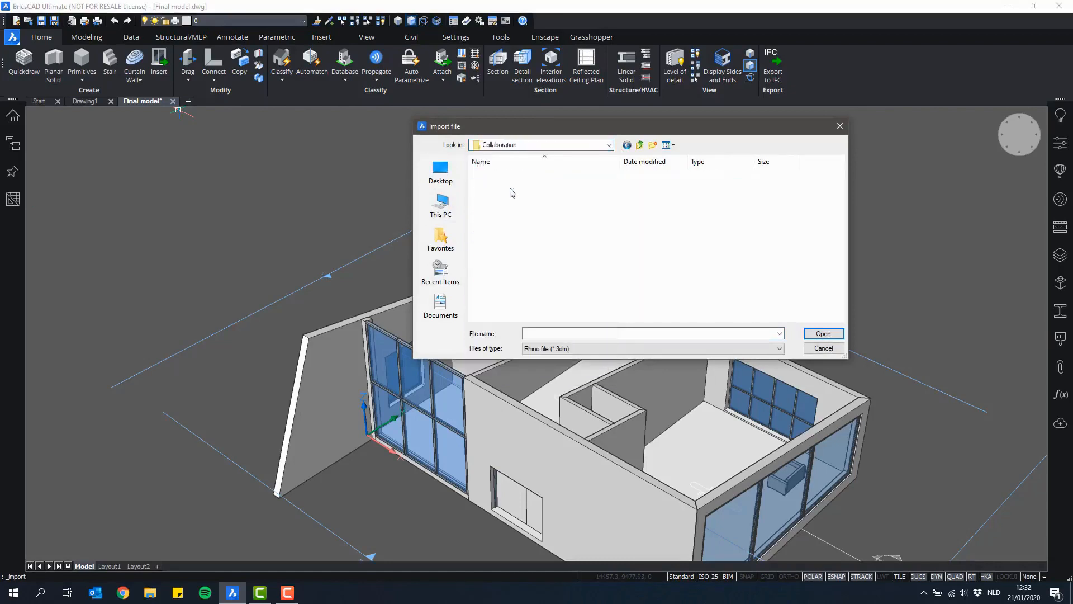
pyautogui.click(526, 185)
pyautogui.doubleClick(526, 185)
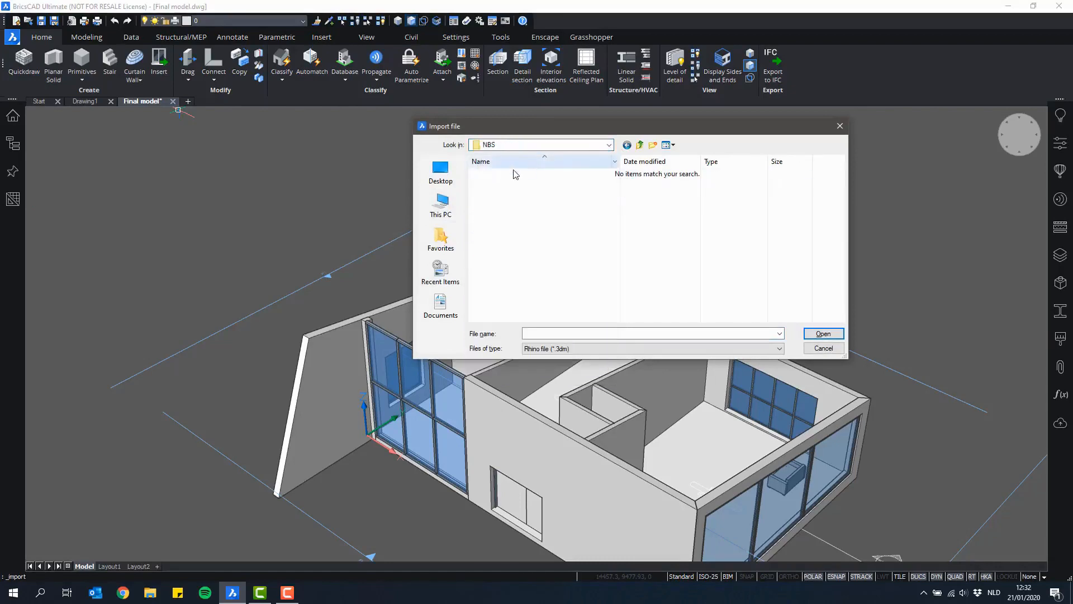
# Step: Filter the import to IFC files and import Double_Bed.ifc into the model
pyautogui.click(607, 349)
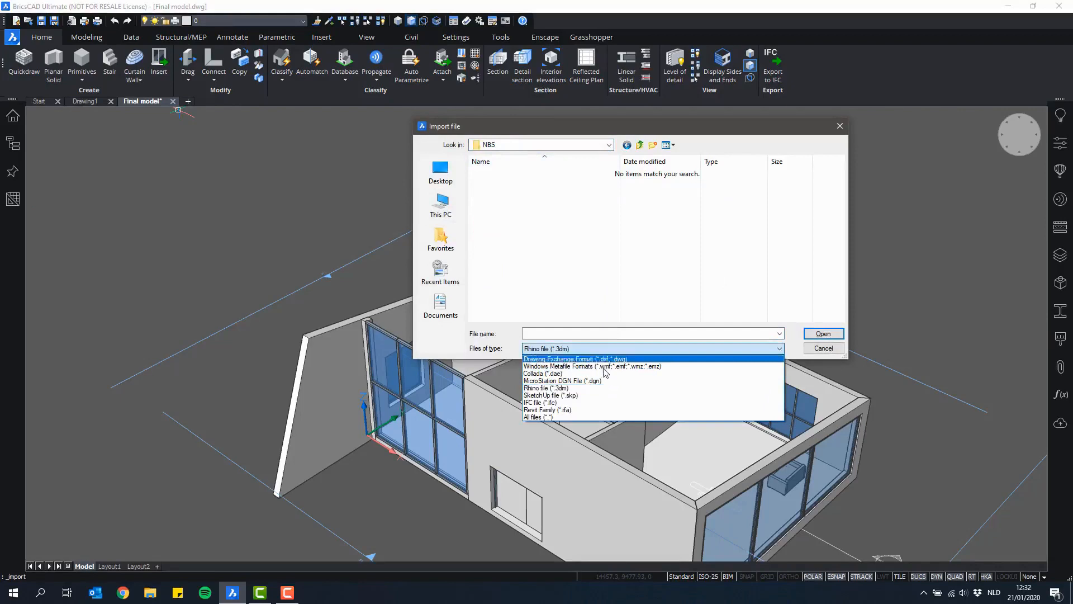
pyautogui.click(570, 403)
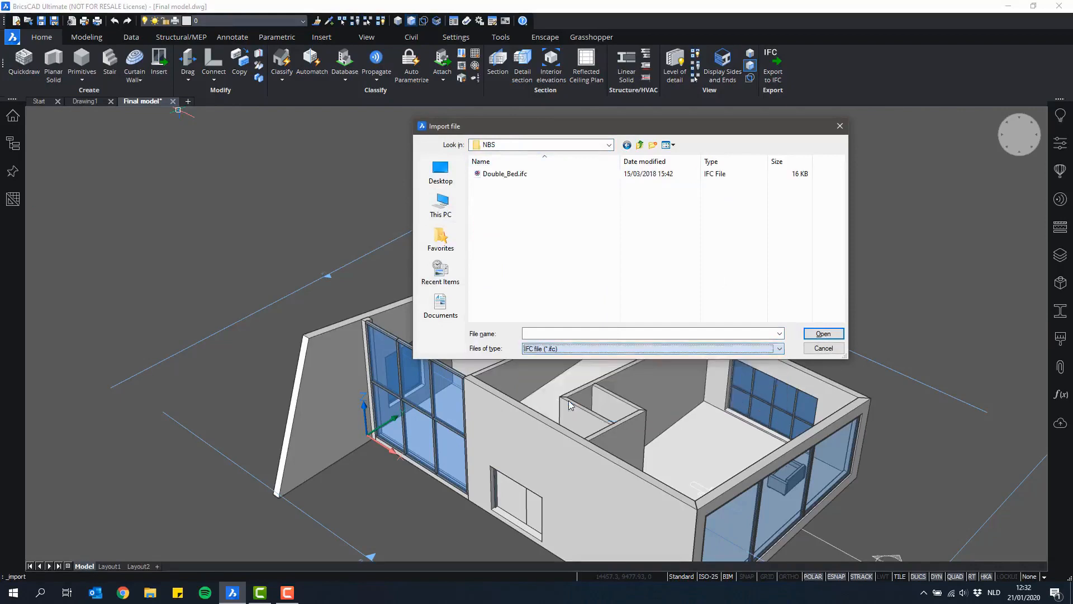
pyautogui.click(531, 174)
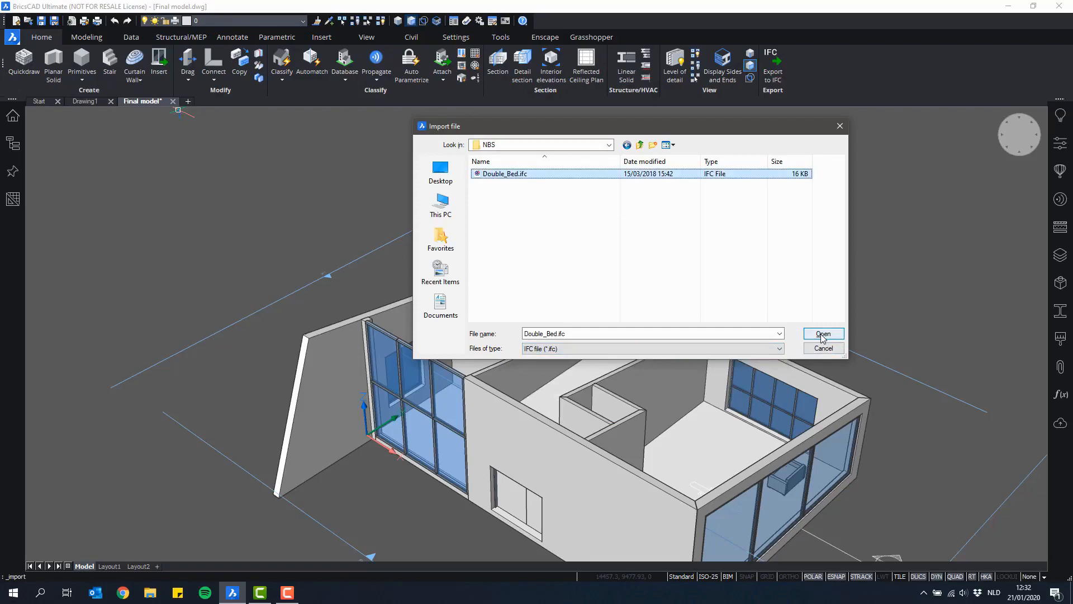
pyautogui.click(823, 335)
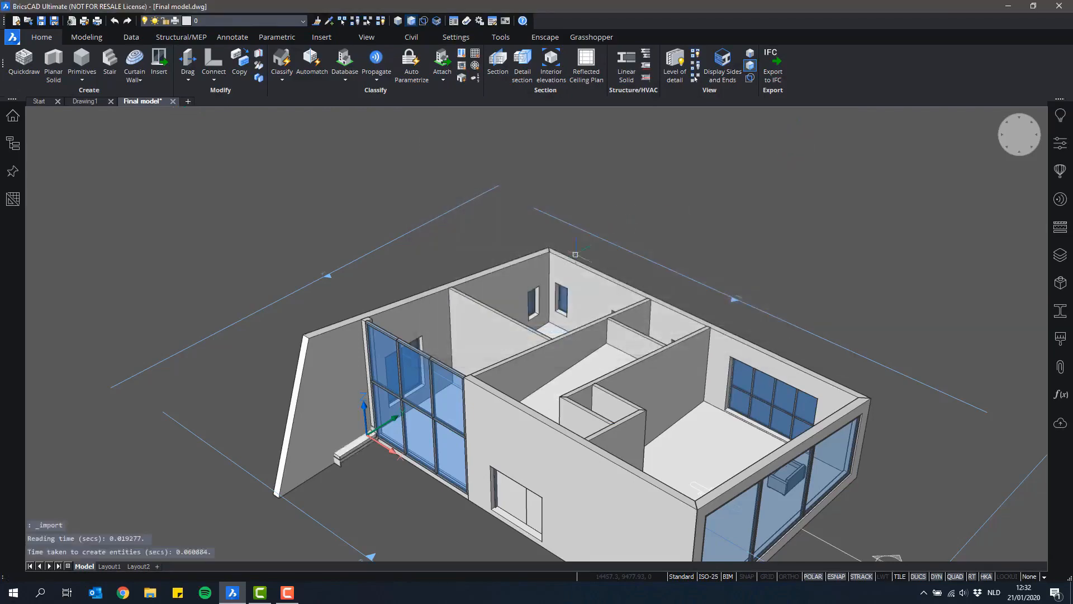
# Step: Move the imported double bed from the model origin into the two-window corner room, placing its headboard corner at the inner wall corner
pyautogui.moveTo(373, 465); pyautogui.dragTo(423, 407, button='middle')
pyautogui.scroll(4, 549, 366)
pyautogui.click(423, 406)
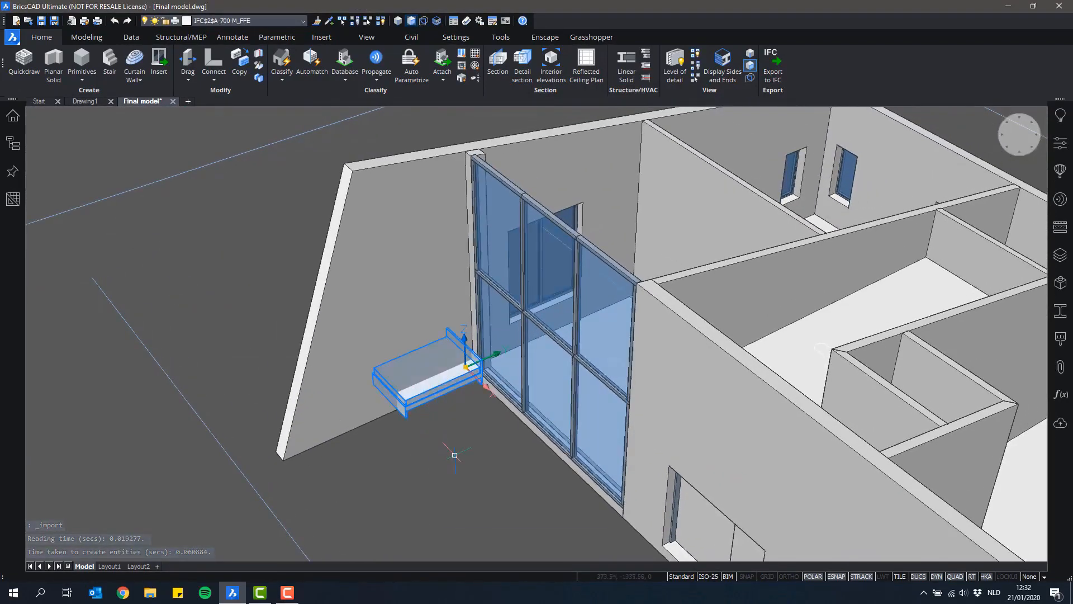
pyautogui.scroll(5, 484, 391)
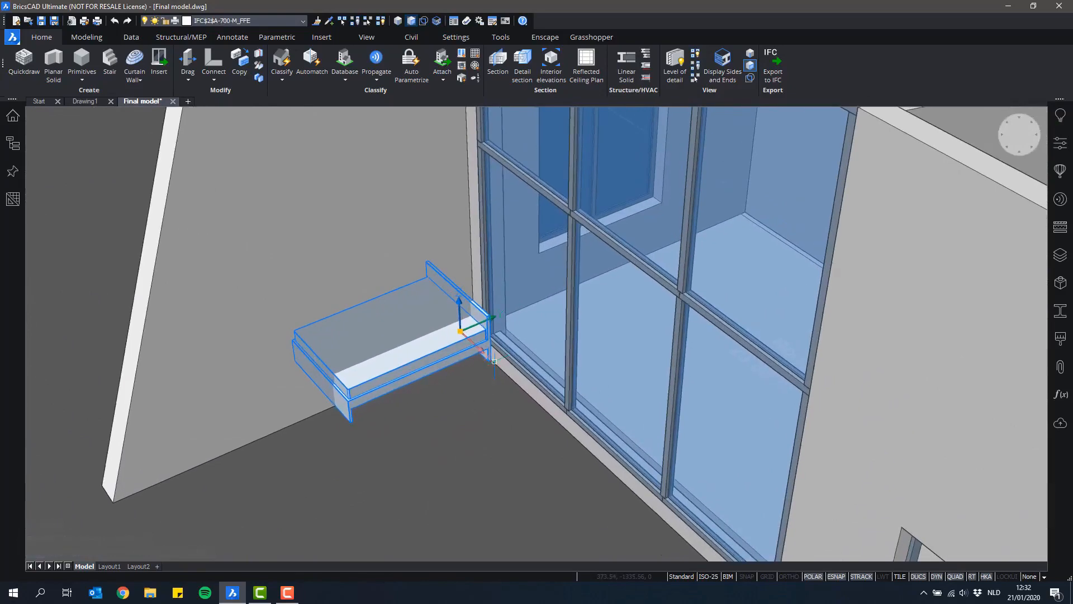
pyautogui.write('m')
pyautogui.press('Return')
pyautogui.click(489, 360)
pyautogui.scroll(-1, 704, 218)
pyautogui.moveTo(771, 206); pyautogui.dragTo(454, 436, button='middle')
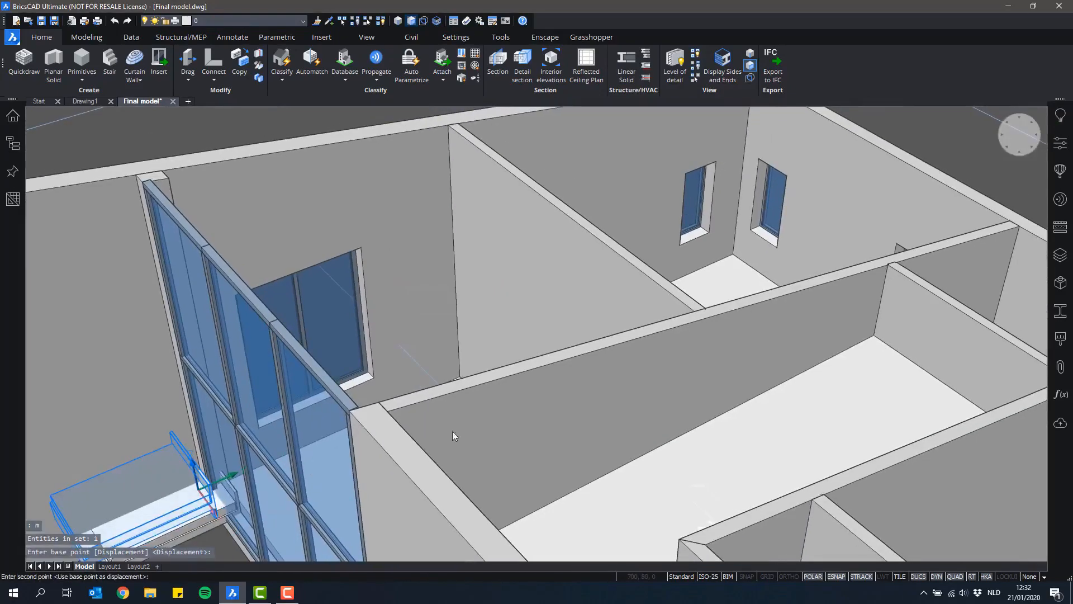
pyautogui.keyDown('shift'); pyautogui.moveTo(757, 301); pyautogui.dragTo(906, 302, button='middle'); pyautogui.keyUp('shift')
pyautogui.keyDown('shift'); pyautogui.moveTo(710, 283); pyautogui.dragTo(738, 337, button='middle'); pyautogui.keyUp('shift')
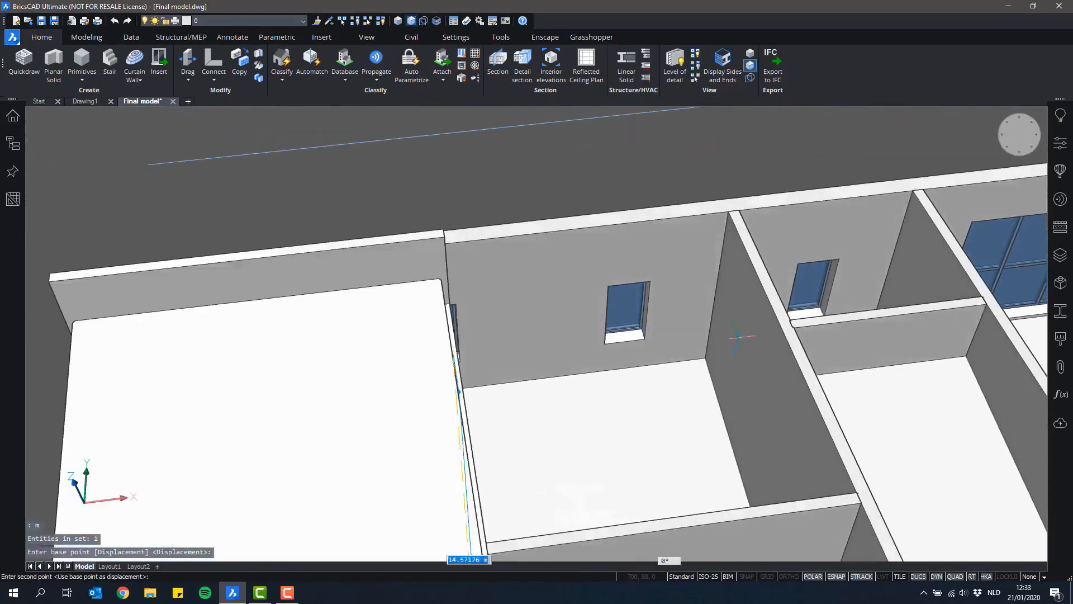
pyautogui.click(698, 370)
pyautogui.scroll(-1, 668, 365)
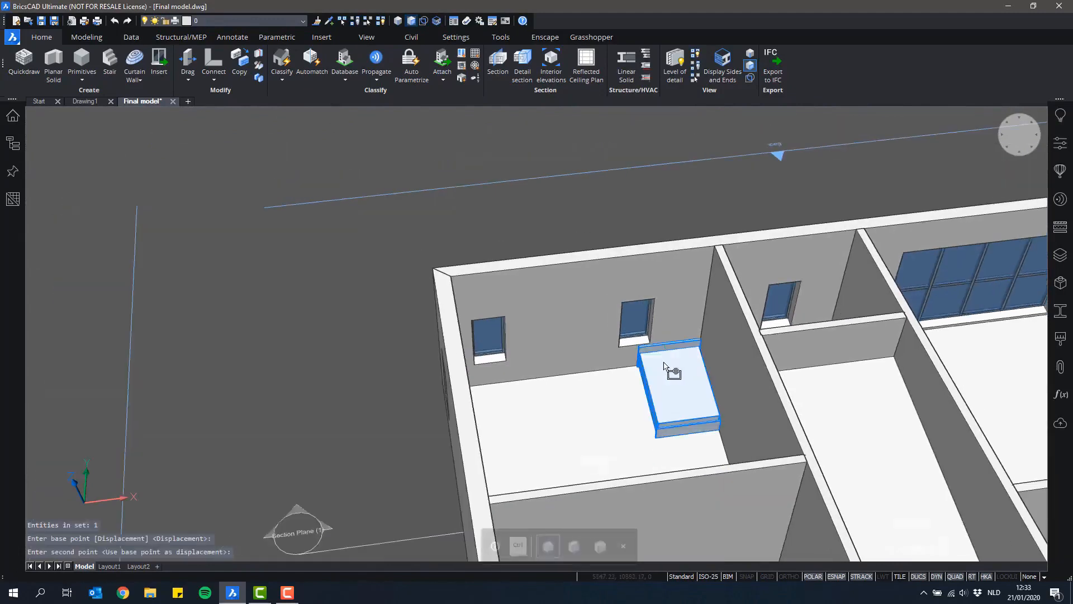
# Step: Shift the double bed along the window wall, away from the inner partition, so its headboard sits between the two windows
pyautogui.click(663, 369)
pyautogui.click(654, 422)
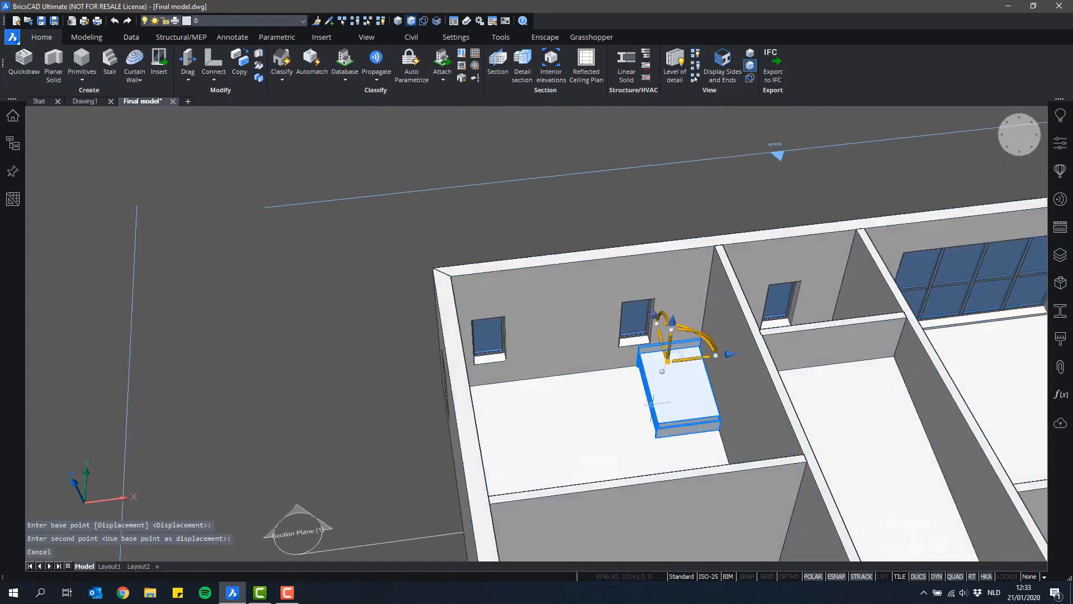
pyautogui.click(687, 361)
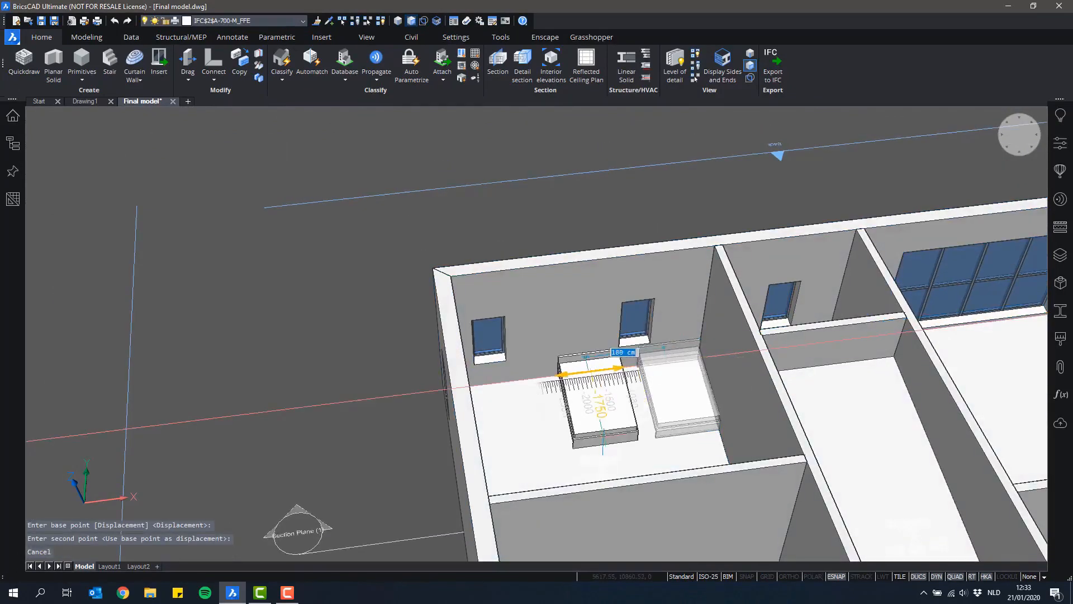
pyautogui.click(572, 398)
pyautogui.press('Escape')
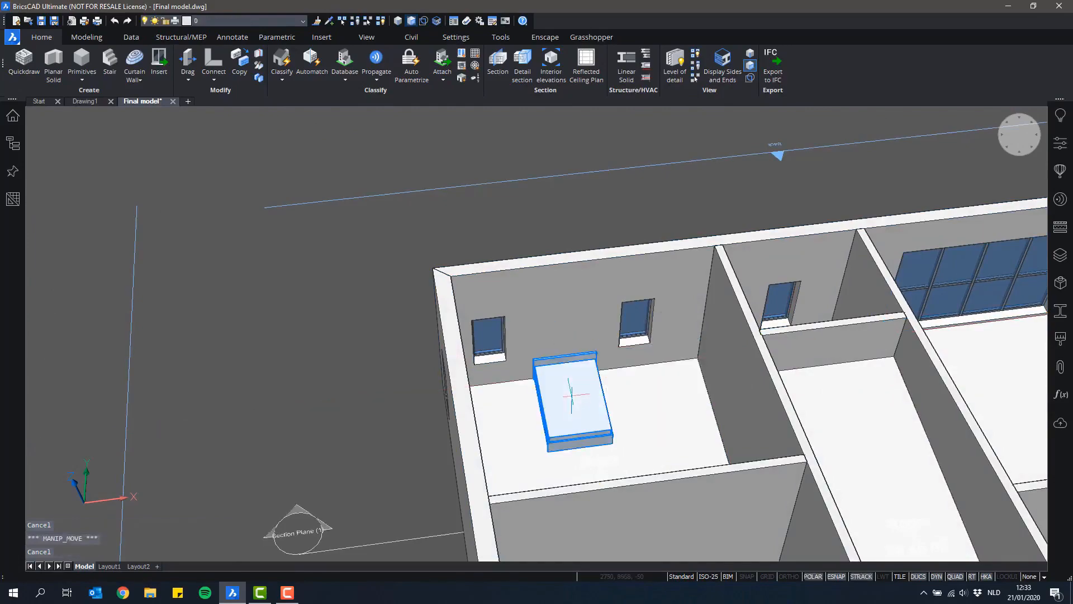
# Step: Unhide the hidden roof so the complete building is shown
pyautogui.keyDown('shift'); pyautogui.moveTo(572, 398); pyautogui.dragTo(529, 236, button='middle'); pyautogui.keyUp('shift')
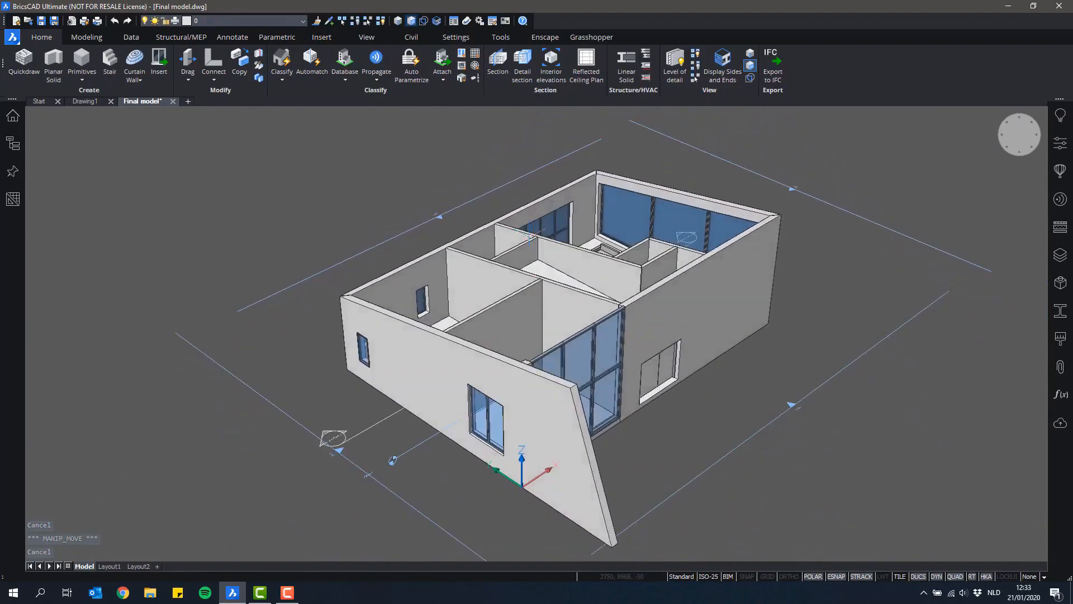
pyautogui.click(381, 22)
pyautogui.scroll(-1, 611, 244)
pyautogui.keyDown('shift'); pyautogui.moveTo(613, 246); pyautogui.dragTo(607, 211, button='middle'); pyautogui.keyUp('shift')
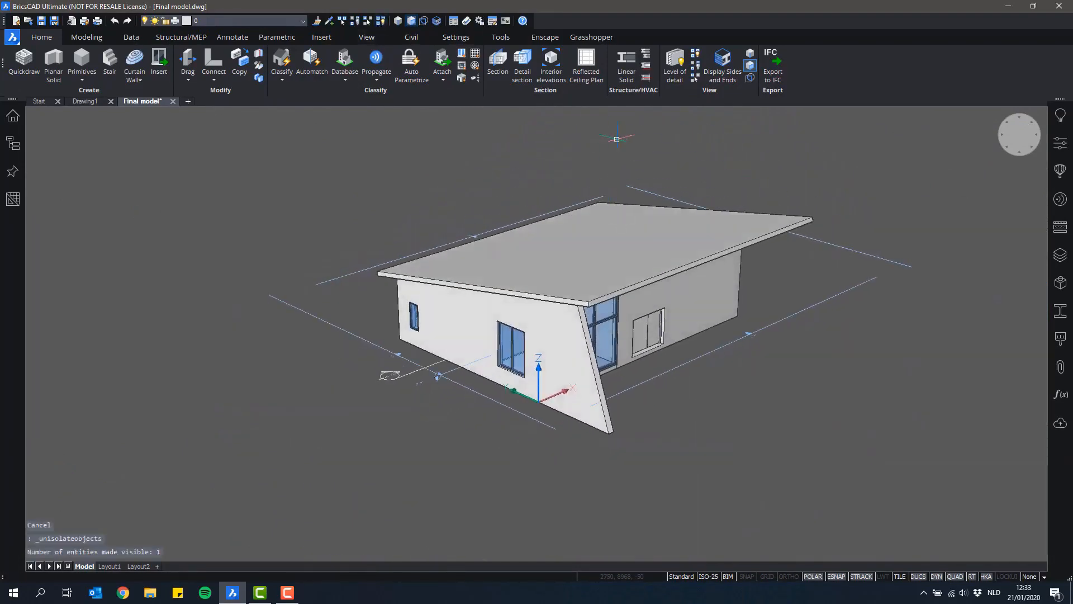
# Step: Export the entire model to the Desktop as Final model.ifc in IFC2X3 format
pyautogui.click(770, 59)
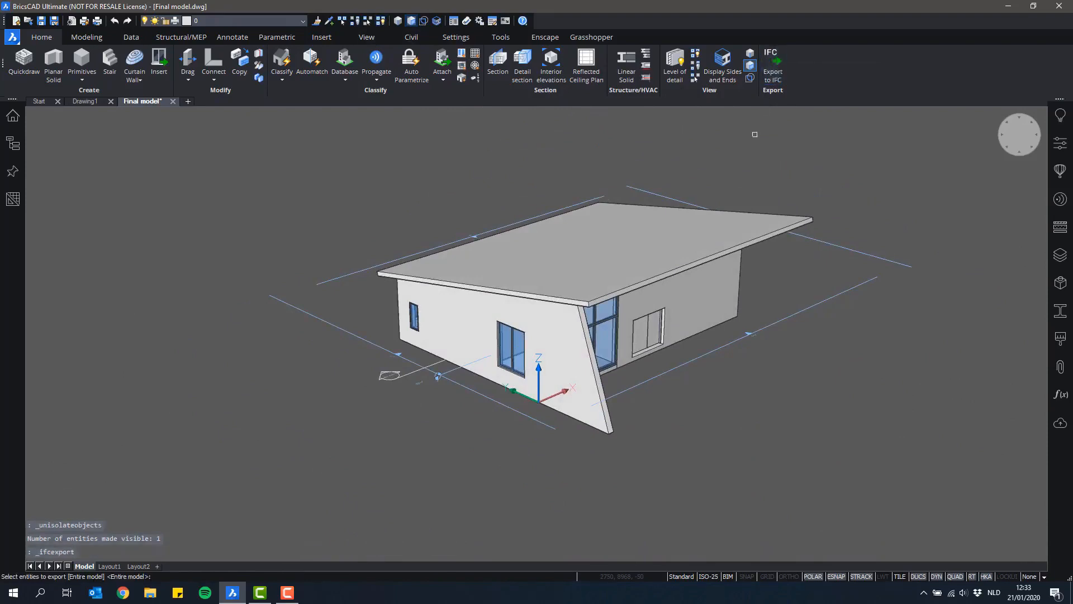
pyautogui.press('Return')
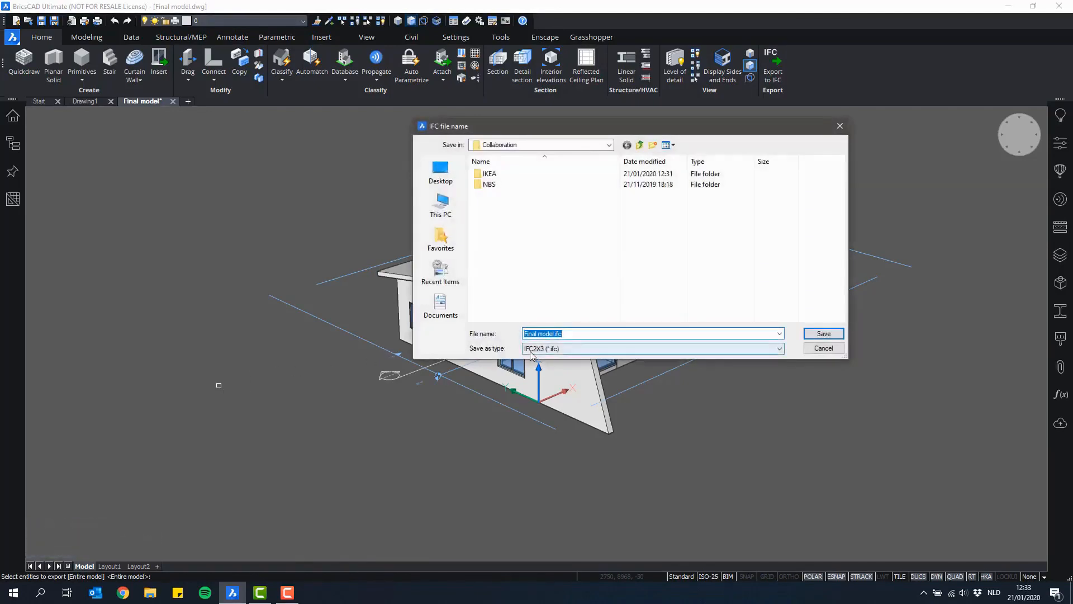
pyautogui.click(580, 352)
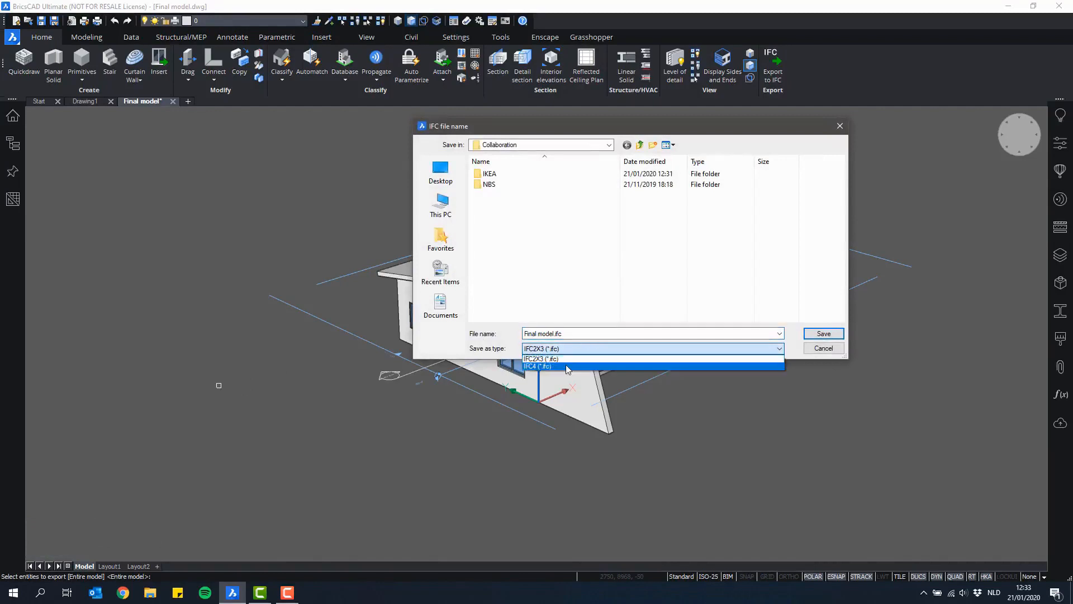
pyautogui.click(666, 358)
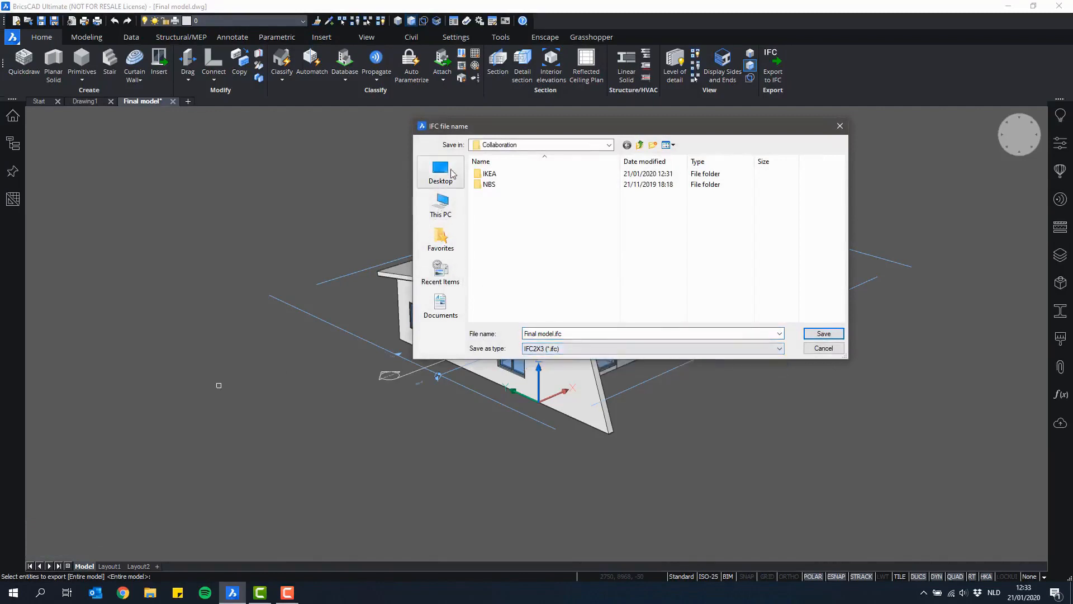
pyautogui.click(440, 172)
pyautogui.click(824, 333)
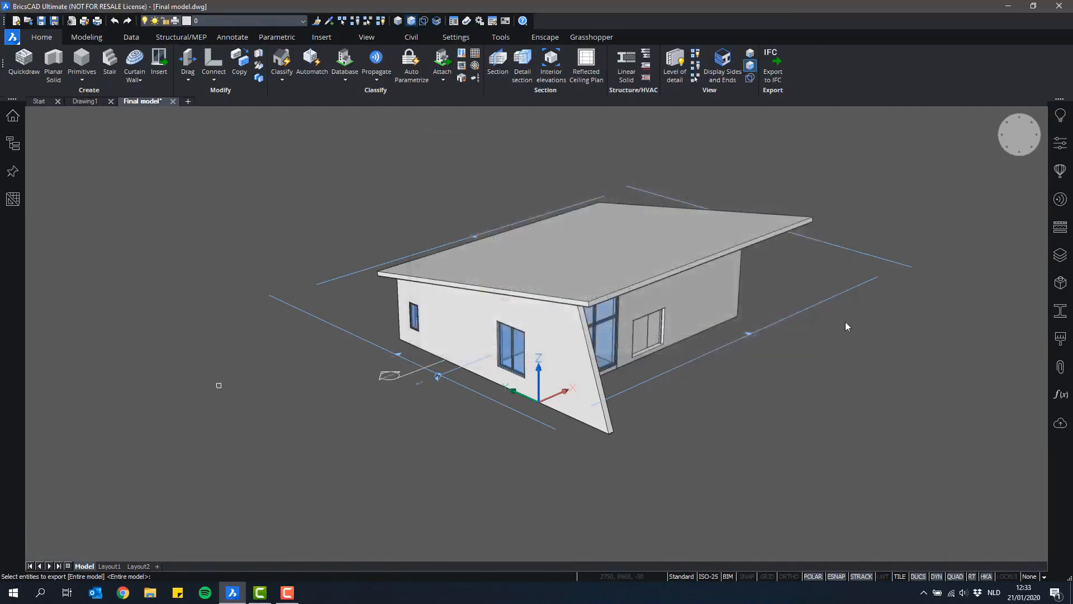
# Step: Open the exported Final model.ifc from the desktop in BIMcollab ZOOM and hide the roof slab to inspect the interior
pyautogui.click(1071, 594)
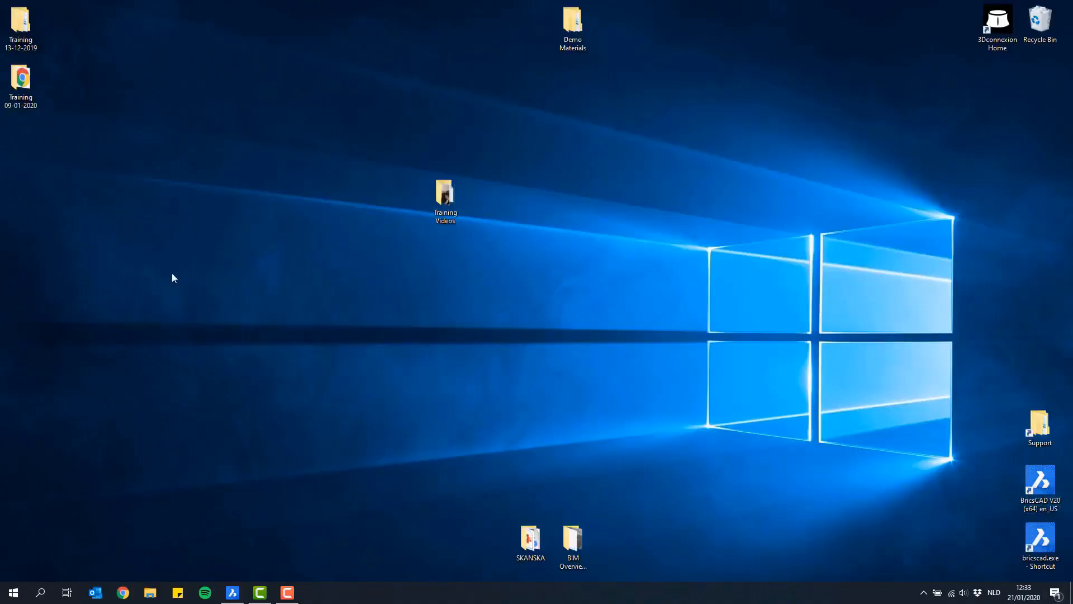
pyautogui.doubleClick(21, 136)
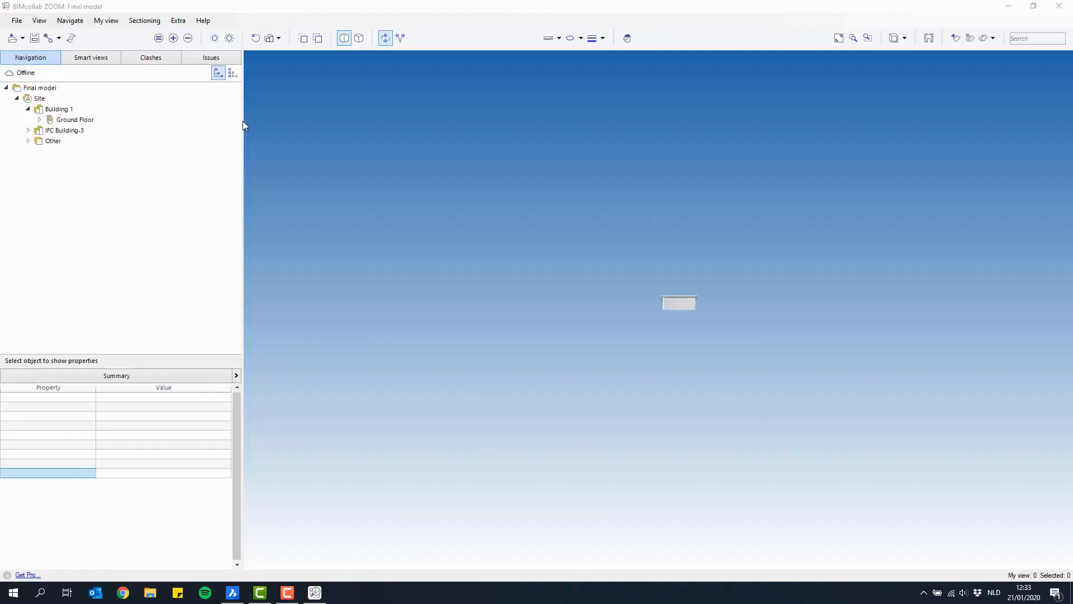
pyautogui.moveTo(567, 330); pyautogui.dragTo(419, 247)
pyautogui.click(419, 246)
pyautogui.rightClick(408, 244)
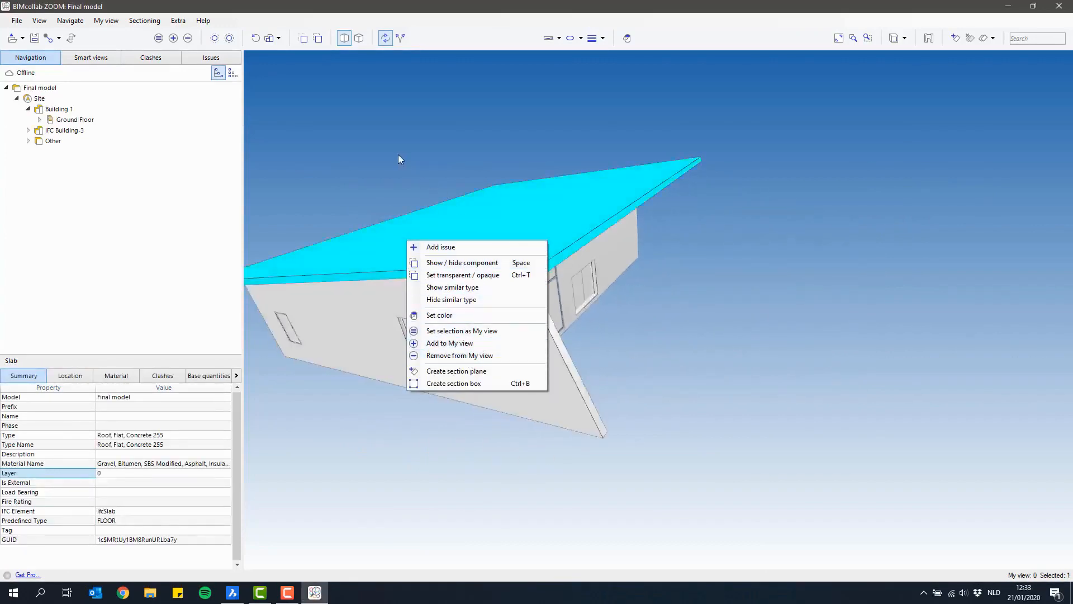
pyautogui.click(450, 263)
pyautogui.moveTo(448, 259); pyautogui.dragTo(764, 194)
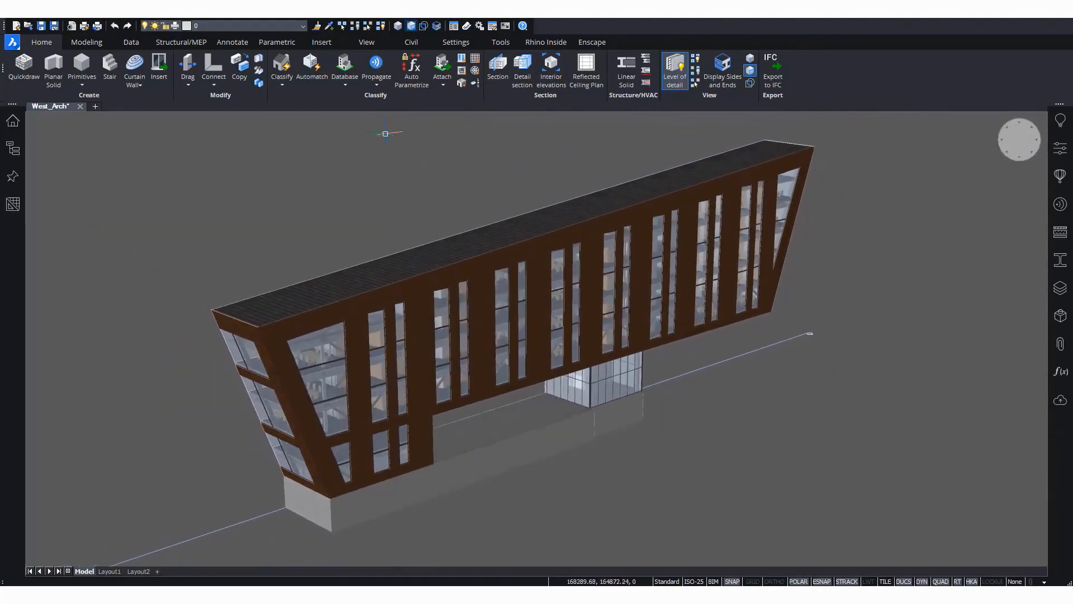
# Step: In BricsCAD's West_Arch drawing, create a User property set named Custom Properties Windows and assign it to the Window category
pyautogui.click(344, 85)
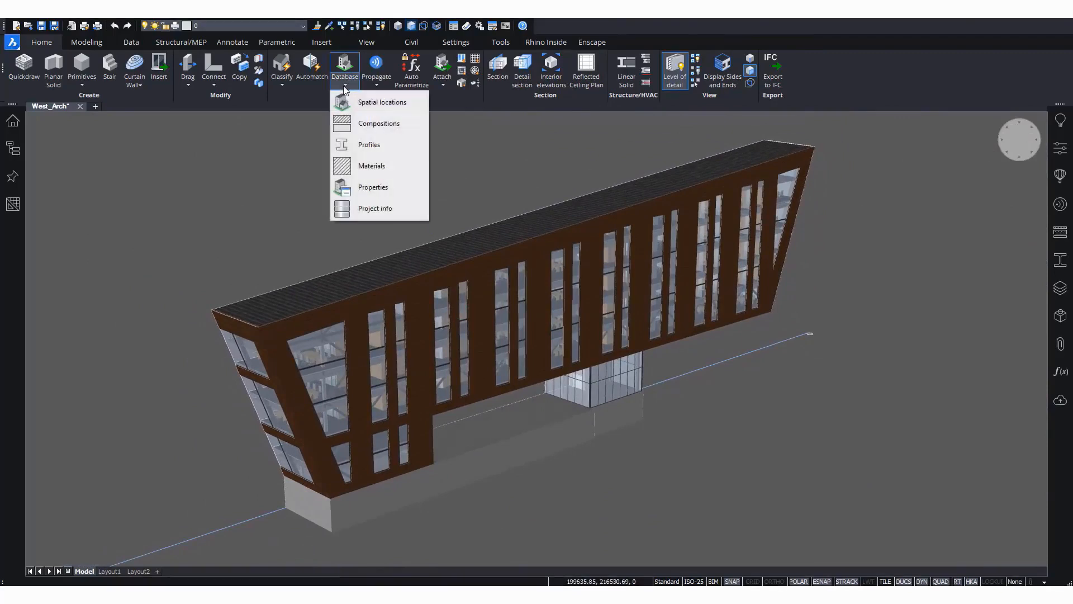
pyautogui.click(354, 188)
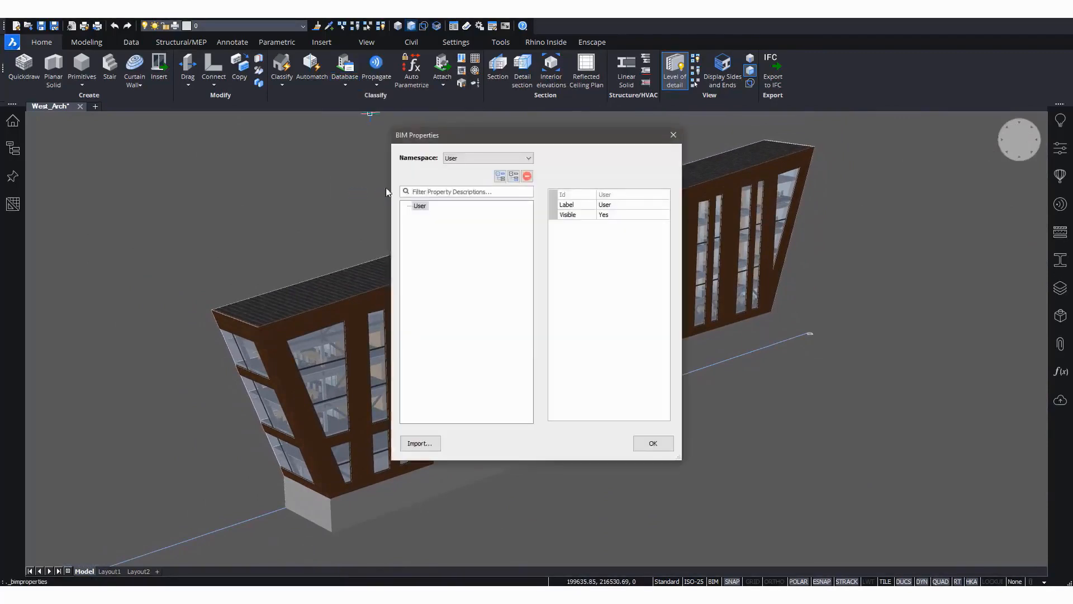
pyautogui.click(503, 179)
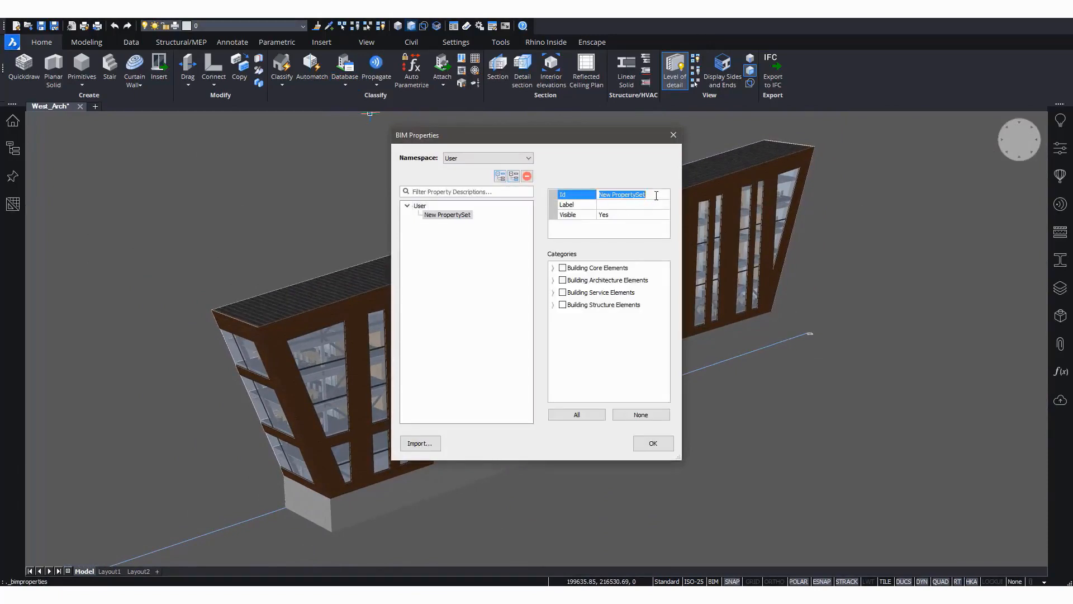
pyautogui.write('Custom Properties Windows')
pyautogui.press('Return')
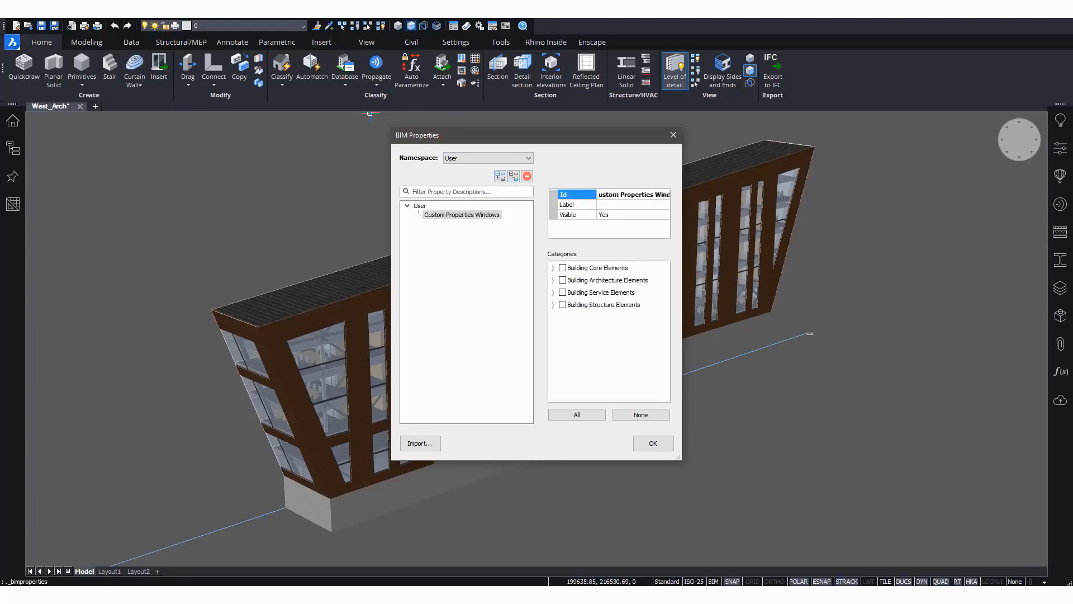
pyautogui.click(553, 280)
pyautogui.click(567, 293)
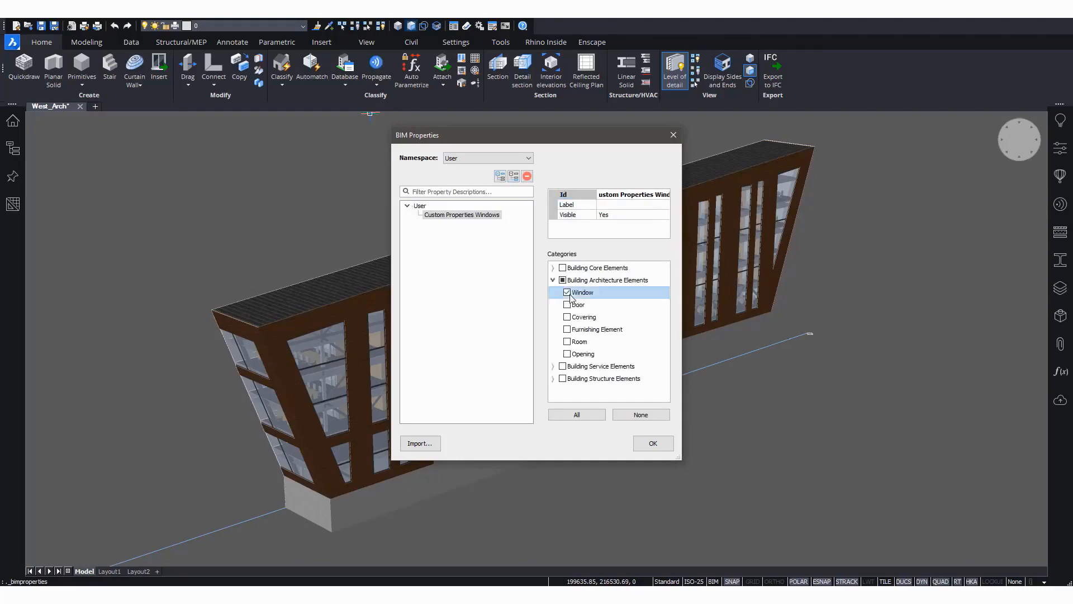
# Step: Add a property named Cost (EUR) to the Custom Properties Windows set
pyautogui.click(513, 177)
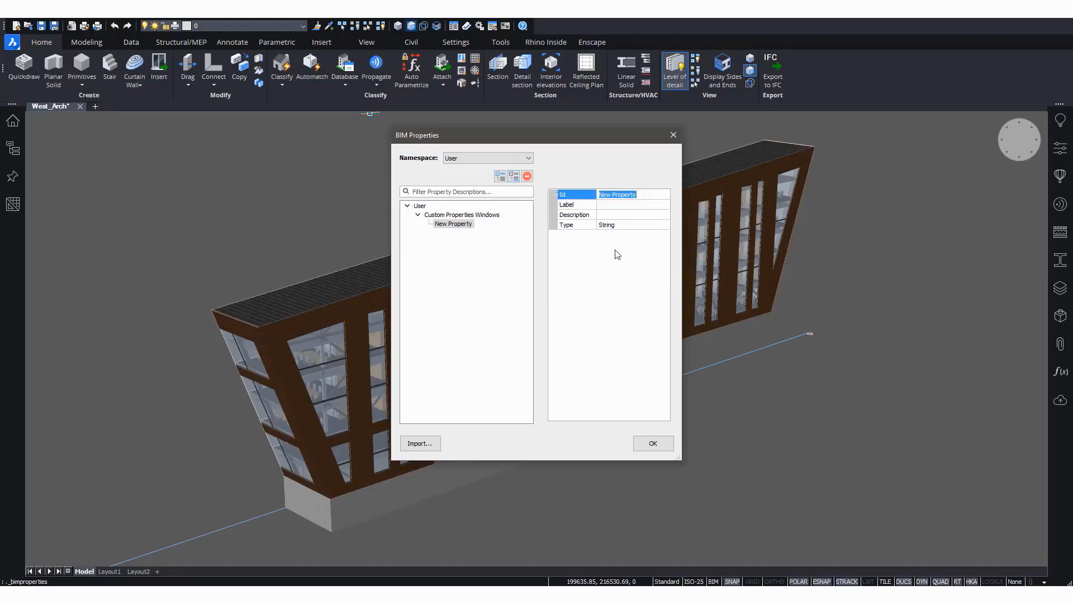
pyautogui.write('Cost (EUR)')
pyautogui.press('Return')
# Step: Add a second property named Manufacturer to the Custom Properties Windows set and accept the BIM property definitions
pyautogui.click(520, 178)
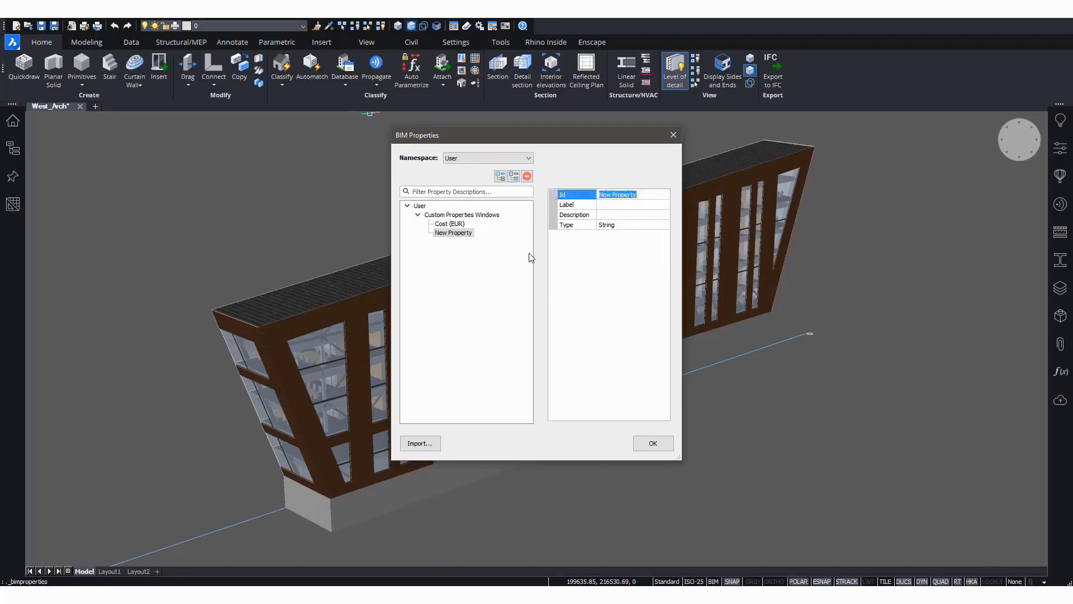
pyautogui.write('Manufacturer')
pyautogui.press('Return')
pyautogui.click(653, 446)
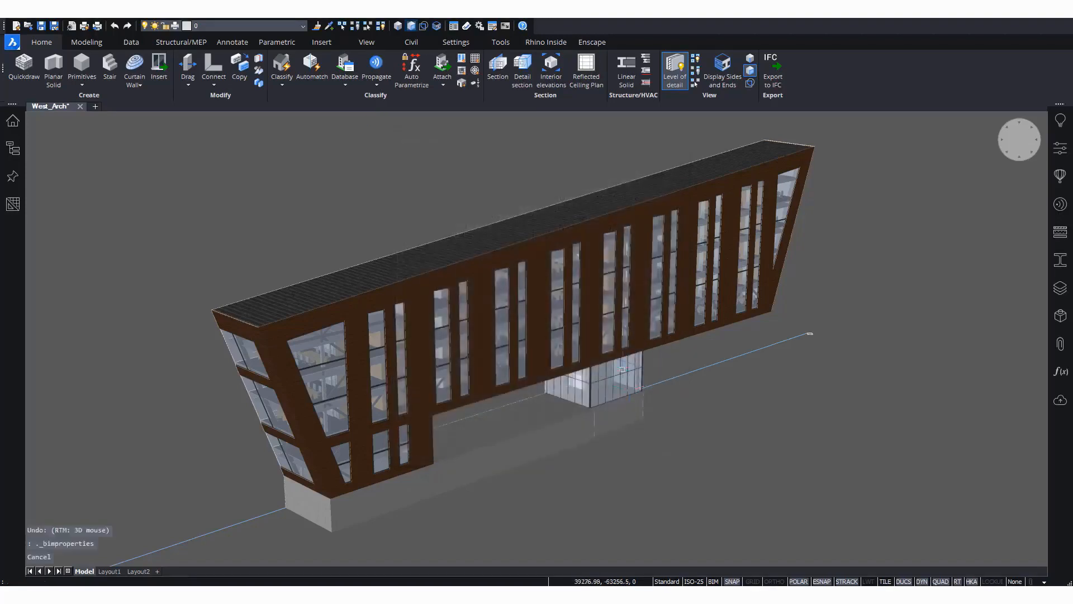
# Step: Set the Cost (EUR) custom property to 5000 for the tall triple-panel facade window above the glazed entrance
pyautogui.click(609, 313)
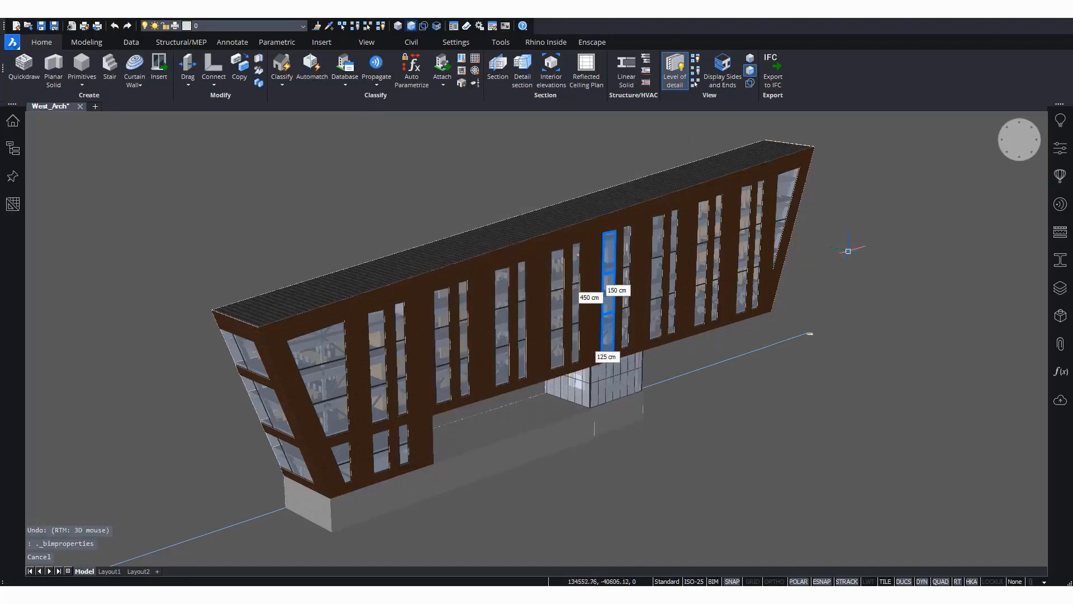
pyautogui.click(1062, 151)
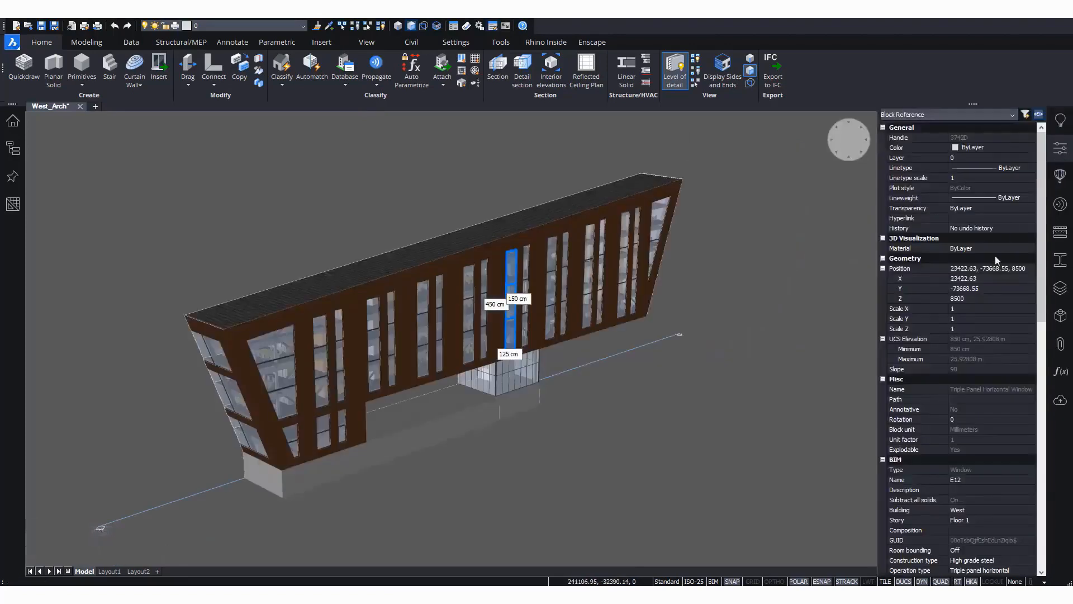
pyautogui.scroll(-8, 977, 320)
pyautogui.scroll(-10, 977, 322)
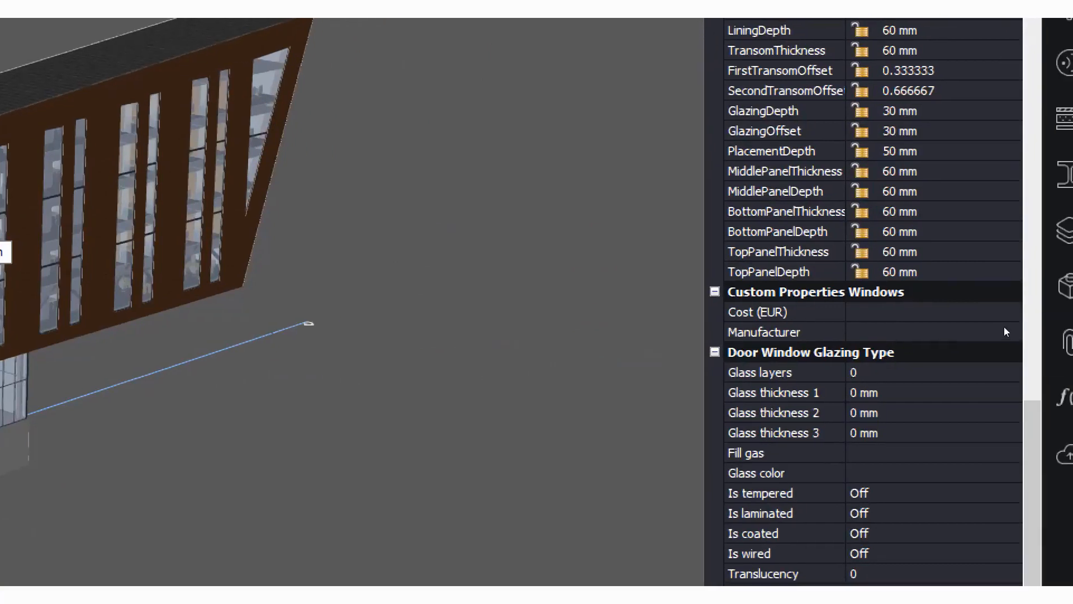
pyautogui.click(1003, 323)
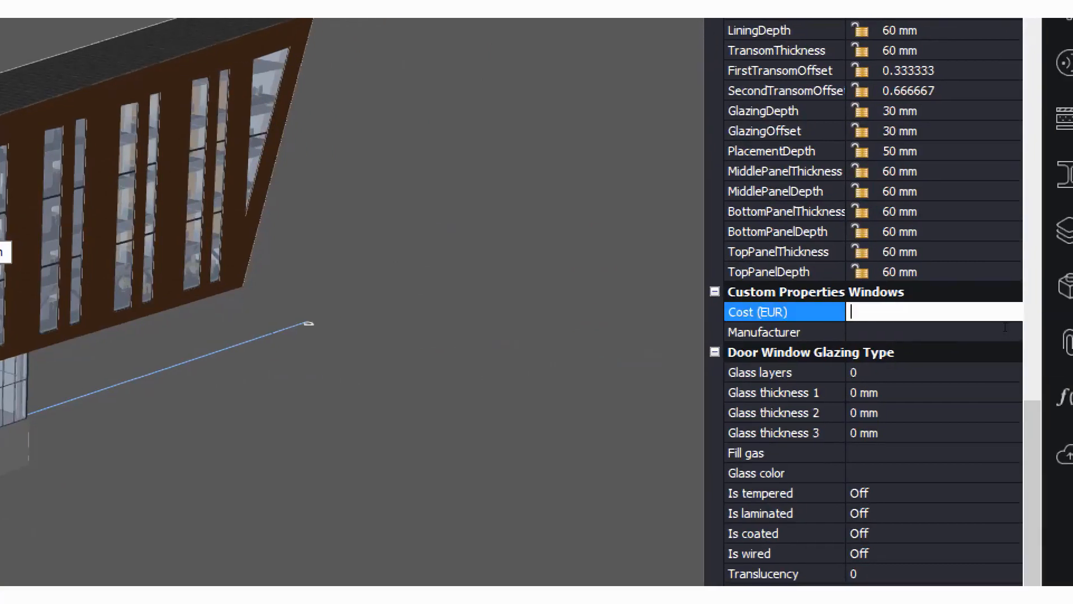
pyautogui.write('5000')
pyautogui.press('Return')
pyautogui.press('Return')
# Step: Set the same window's Manufacturer custom property to Bricsys Windows Inc. and deselect the window
pyautogui.click(1004, 327)
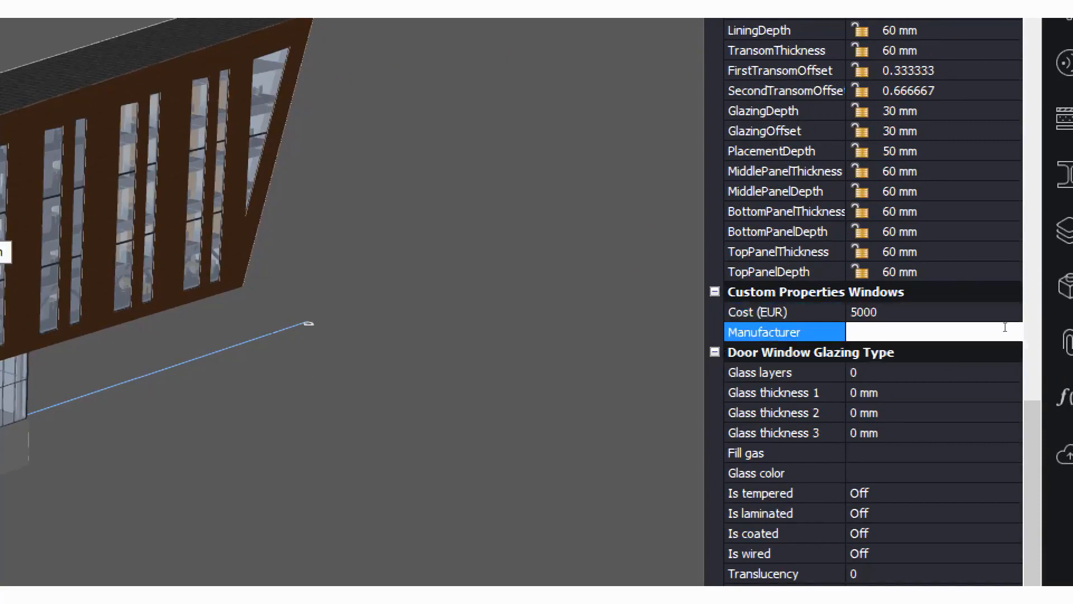
pyautogui.write('Bricsys Windows Inc.')
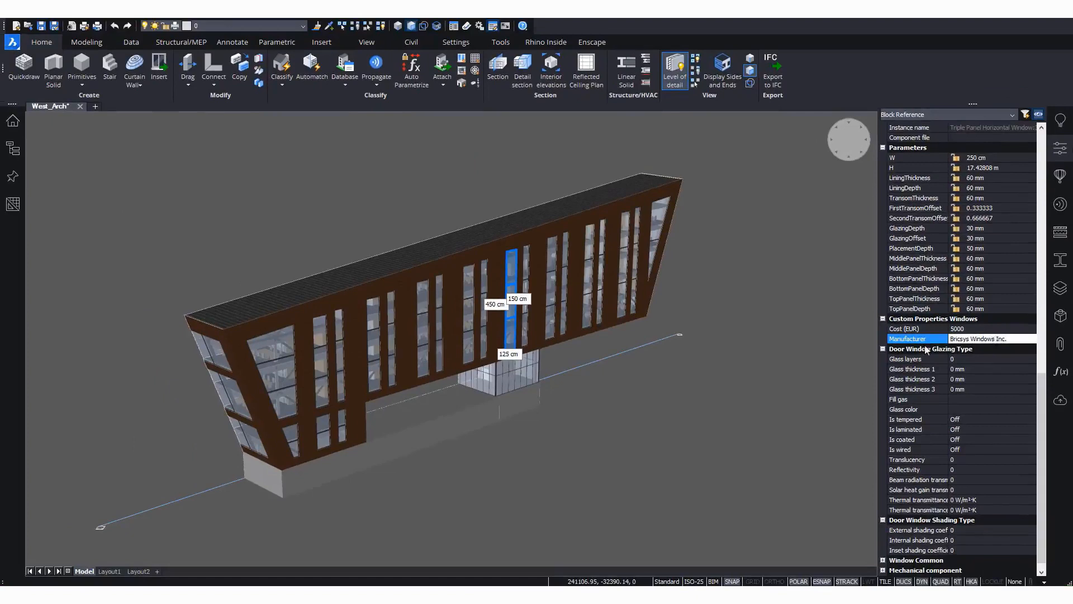
pyautogui.press('Escape')
pyautogui.press('Escape')
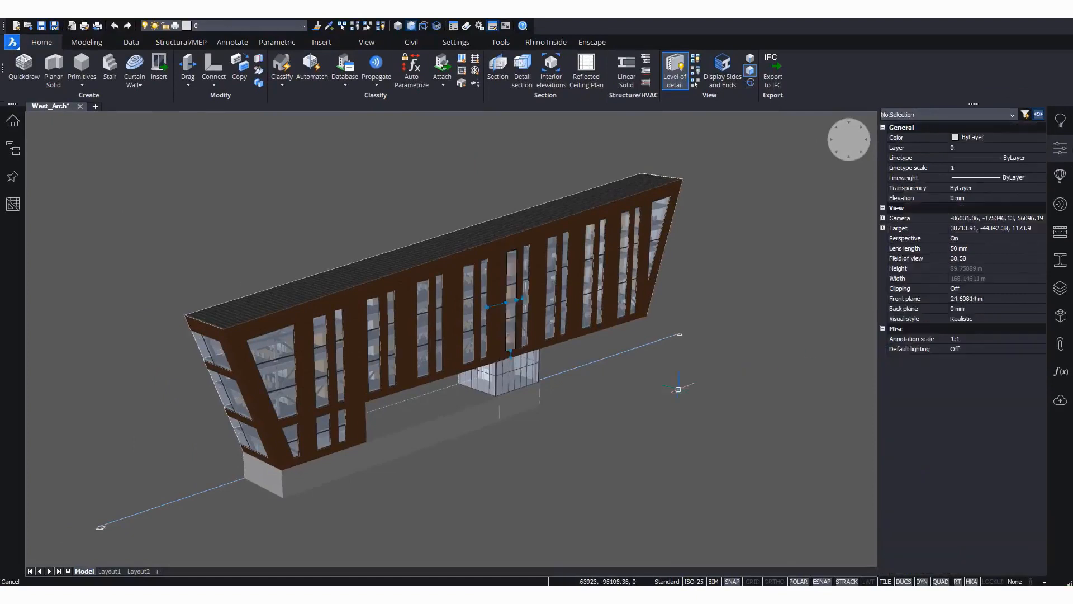
# Step: Export the entire model to the Desktop as West_Arch.ifc in IFC2X3 format
pyautogui.click(778, 58)
pyautogui.press('Return')
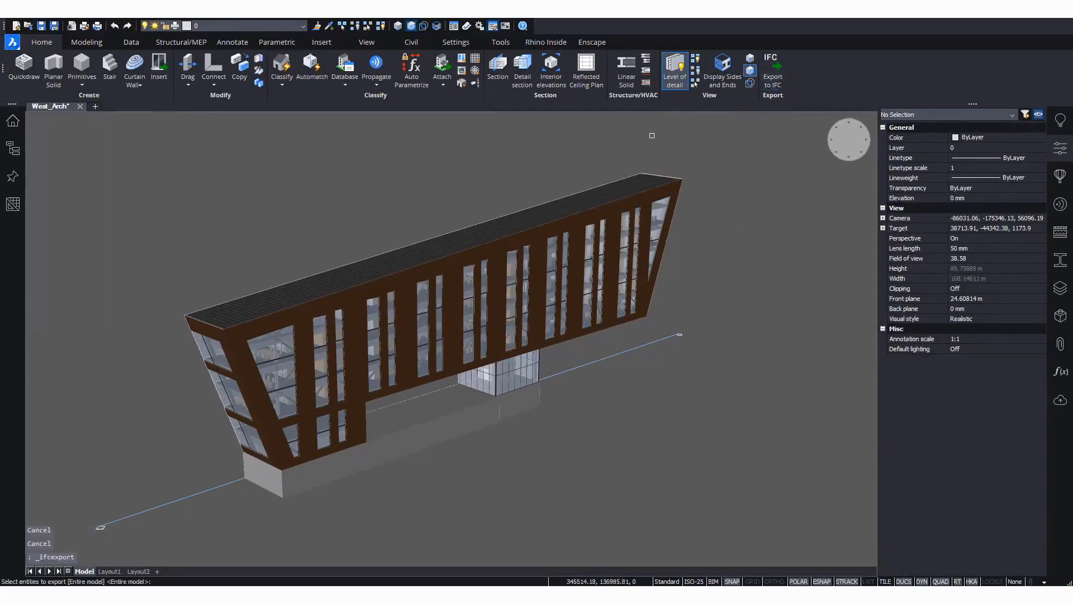
pyautogui.click(566, 353)
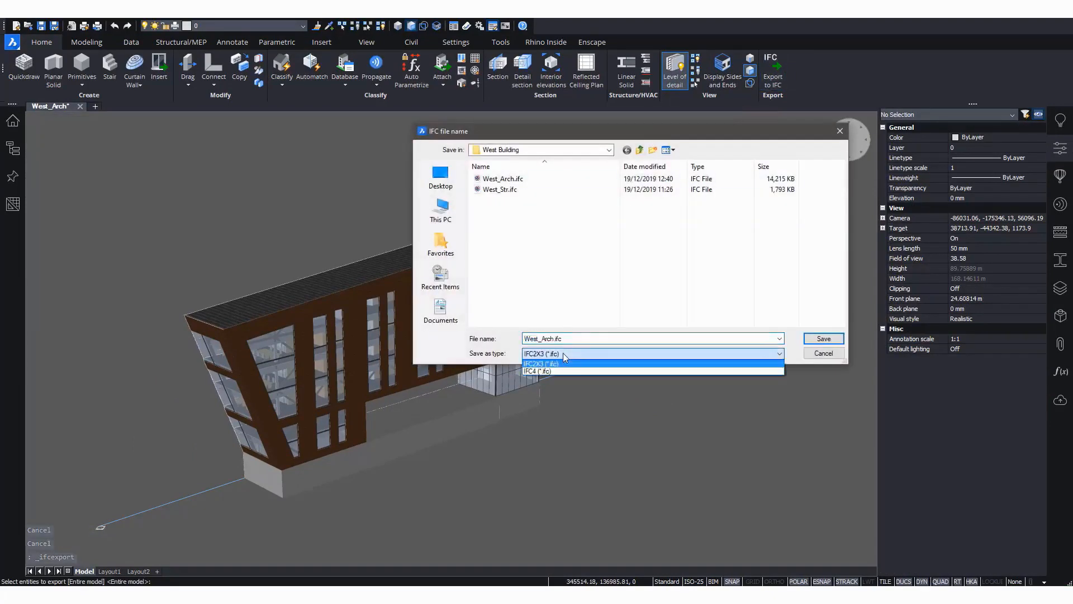
pyautogui.click(573, 353)
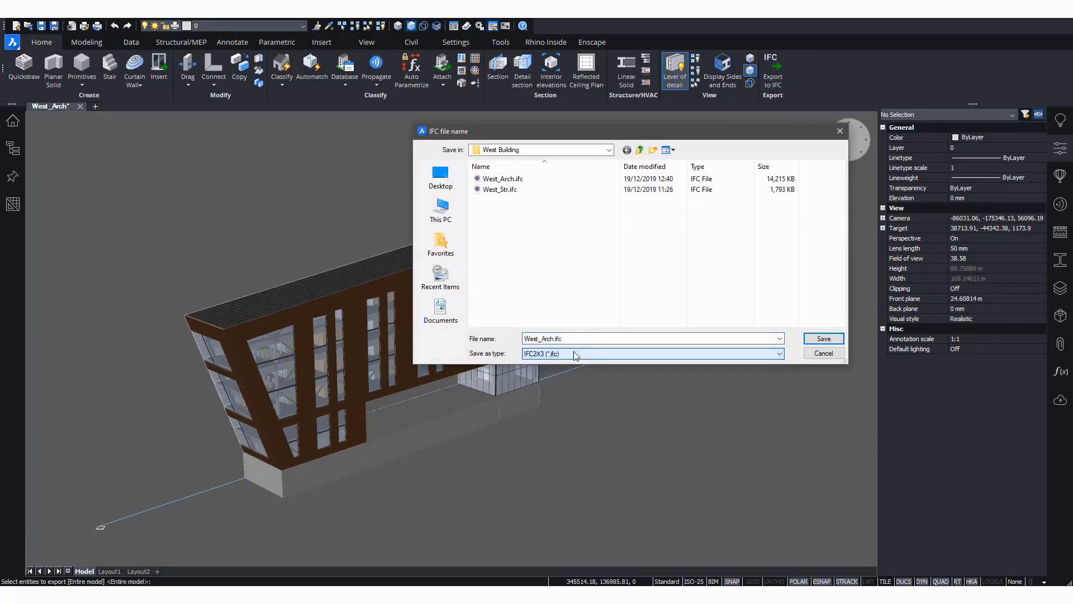
pyautogui.click(446, 178)
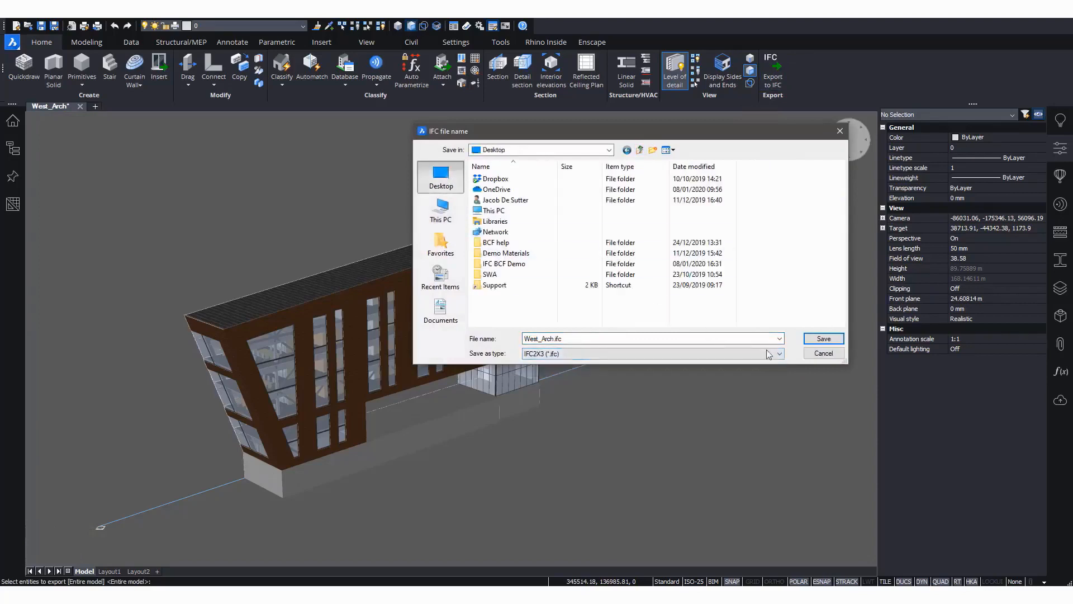
pyautogui.click(824, 338)
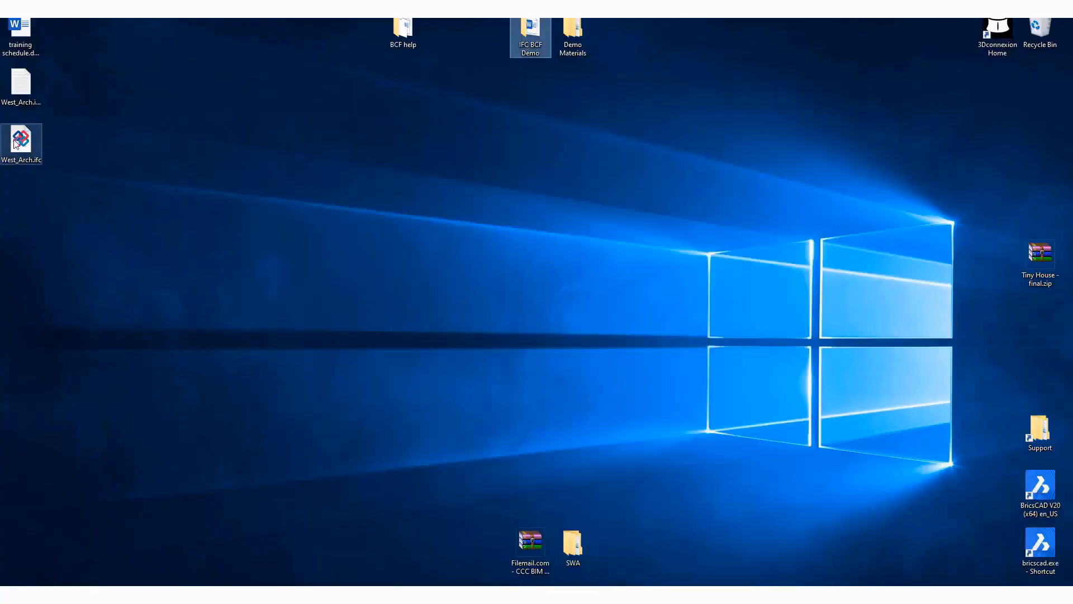
# Step: Open West_Arch.ifc from the desktop in BIMcollab ZOOM and examine the custom properties of window E12
pyautogui.click(21, 146)
pyautogui.doubleClick(20, 144)
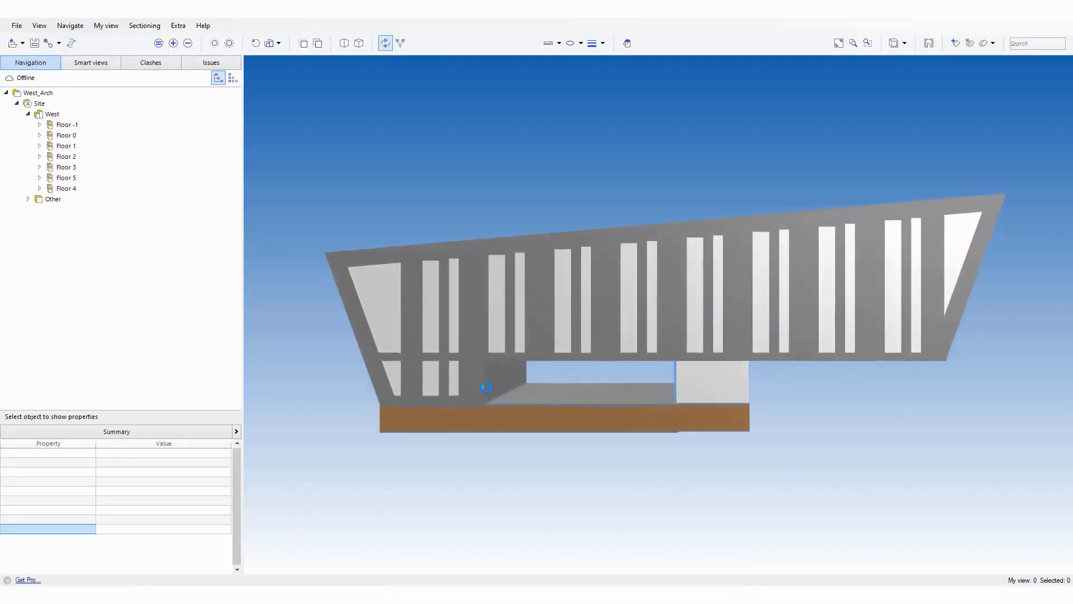
pyautogui.moveTo(591, 319); pyautogui.dragTo(663, 361)
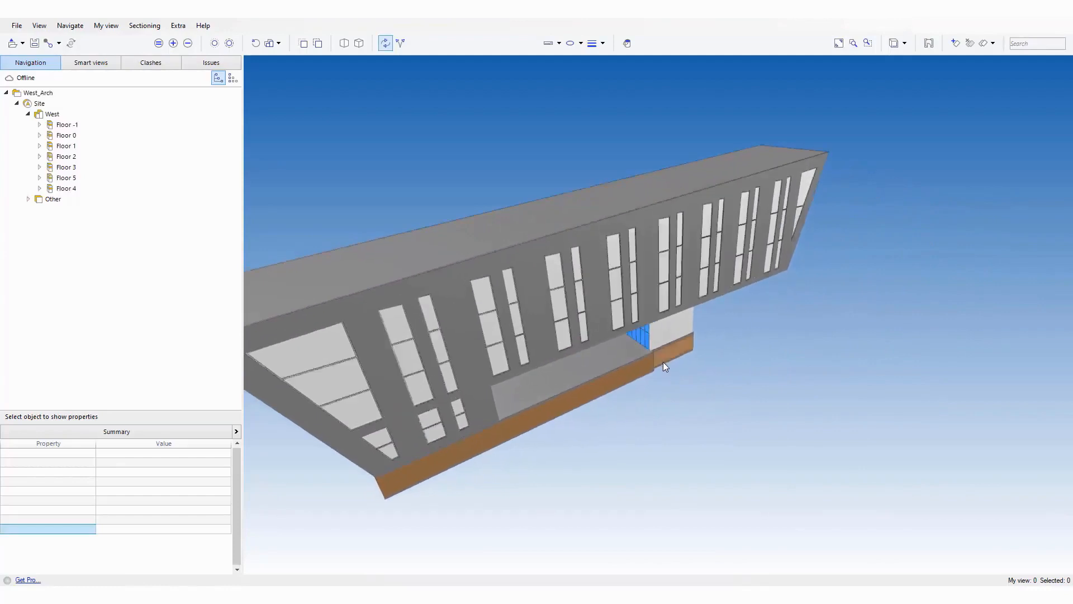
pyautogui.click(706, 218)
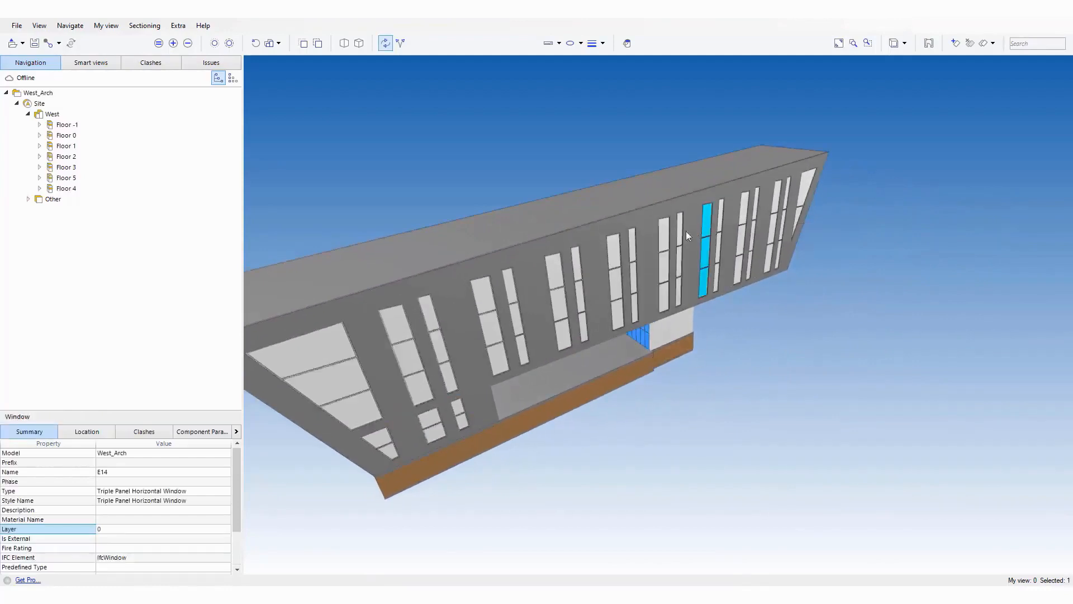
pyautogui.click(662, 240)
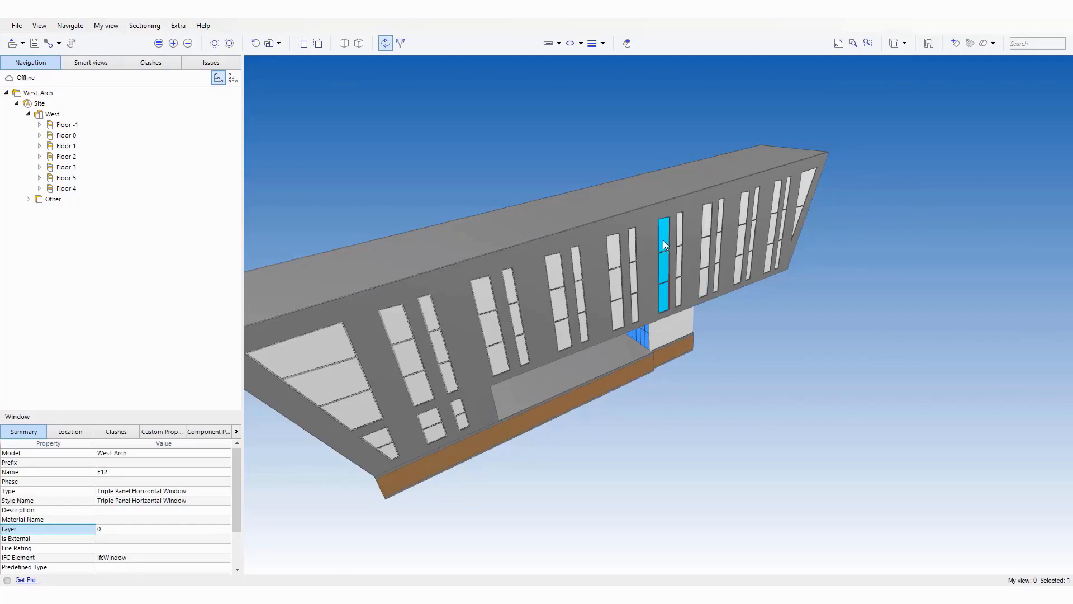
pyautogui.click(162, 431)
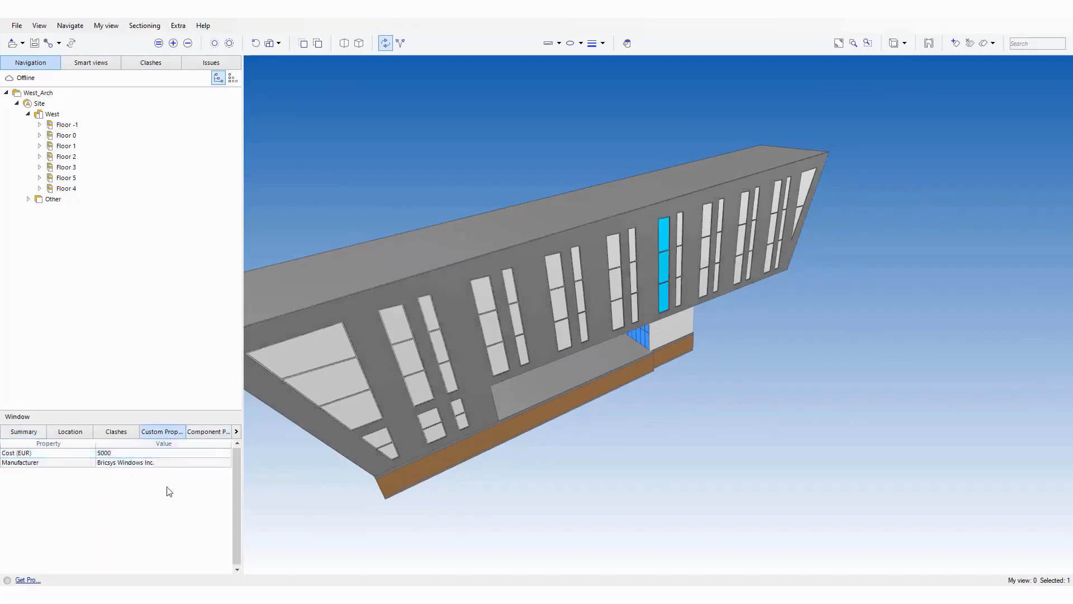
pyautogui.moveTo(710, 387); pyautogui.dragTo(723, 381)
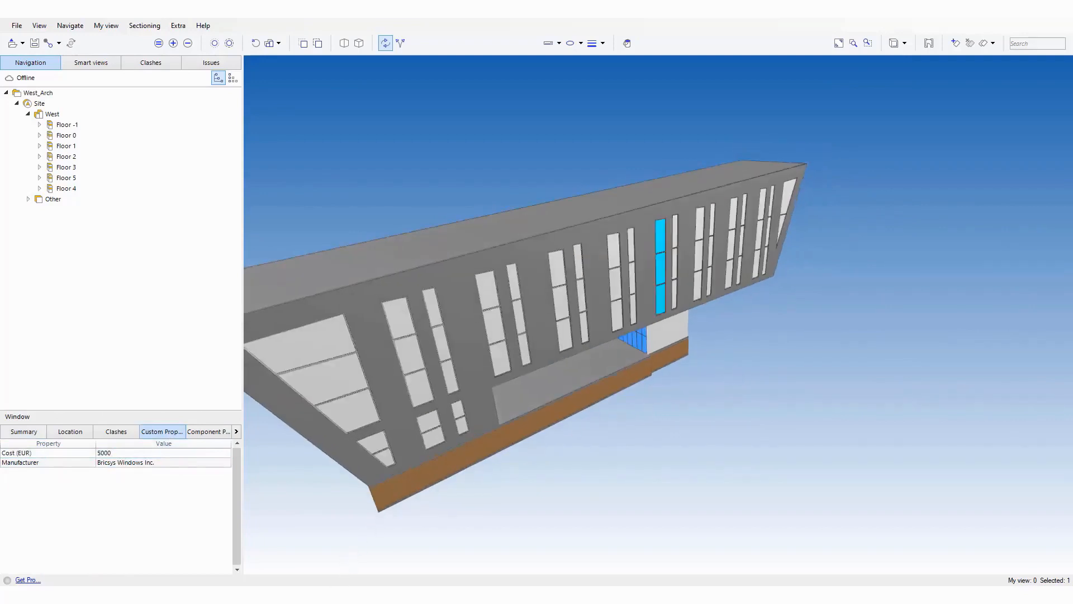
# Step: Switch to the West_Str model in the other BIMcollab ZOOM window and inspect the structural frame
pyautogui.moveTo(314, 593)
pyautogui.click(270, 544)
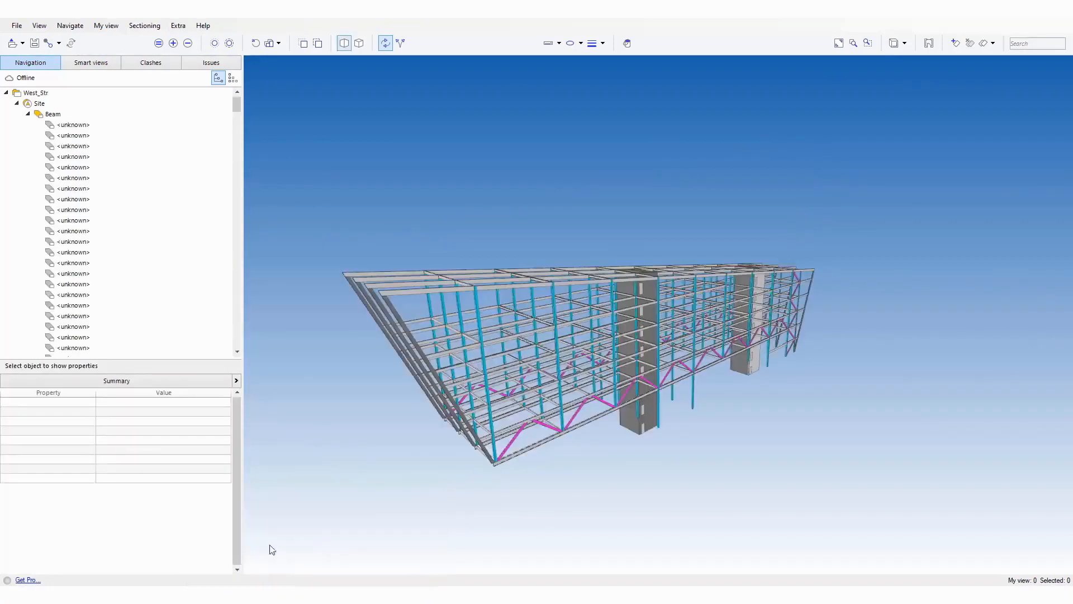
pyautogui.scroll(5, 646, 358)
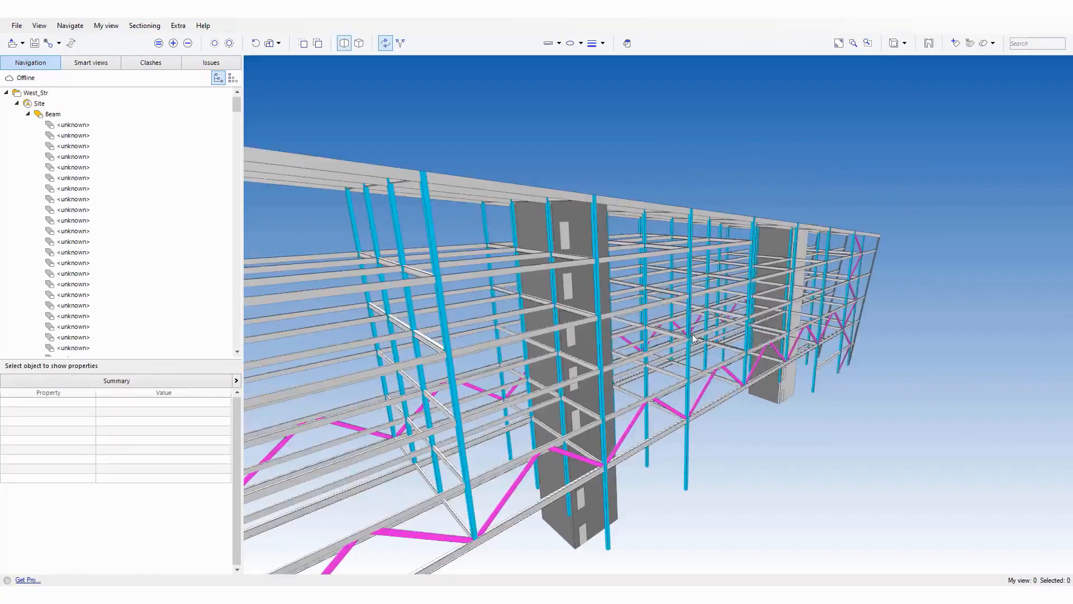
pyautogui.moveTo(647, 358); pyautogui.dragTo(670, 340)
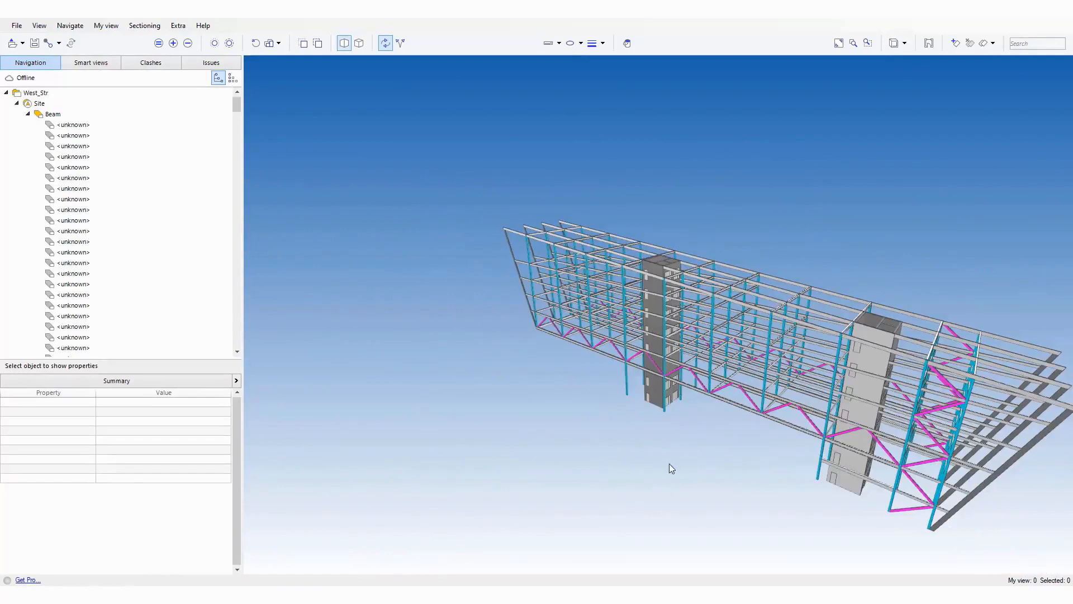
# Step: In BricsCAD, create a new drawing, import West_Str.ifc from the West Building folder and fit the whole model in view
pyautogui.click(347, 594)
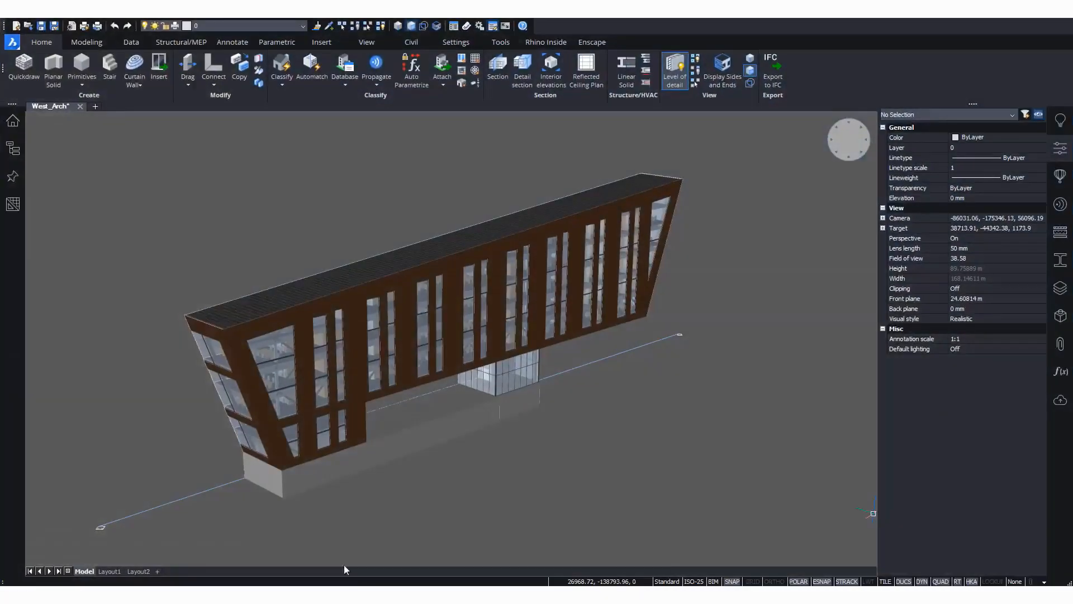
pyautogui.click(95, 107)
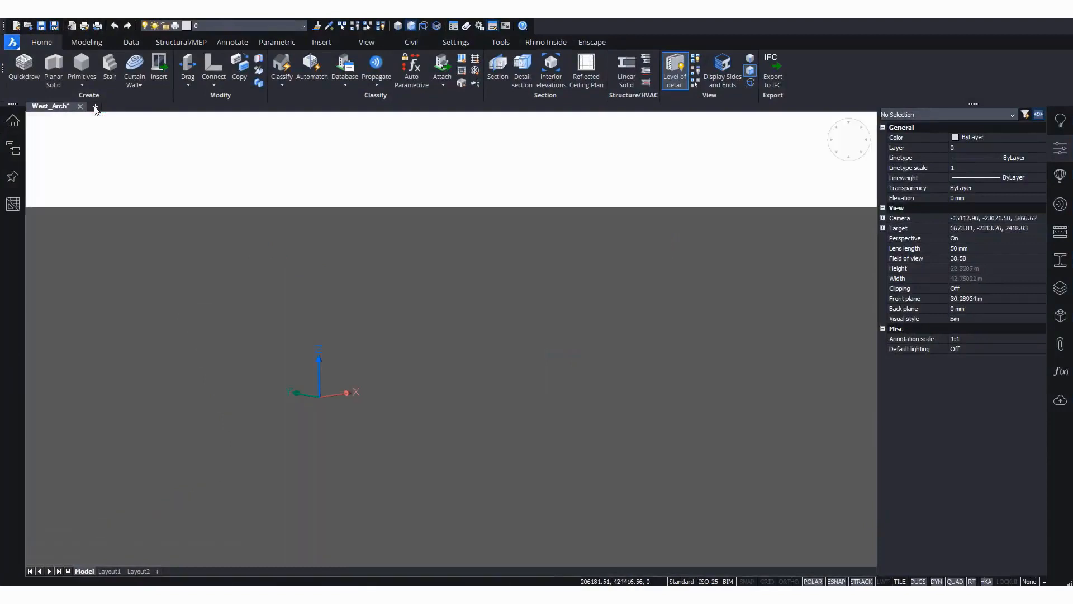
pyautogui.click(12, 42)
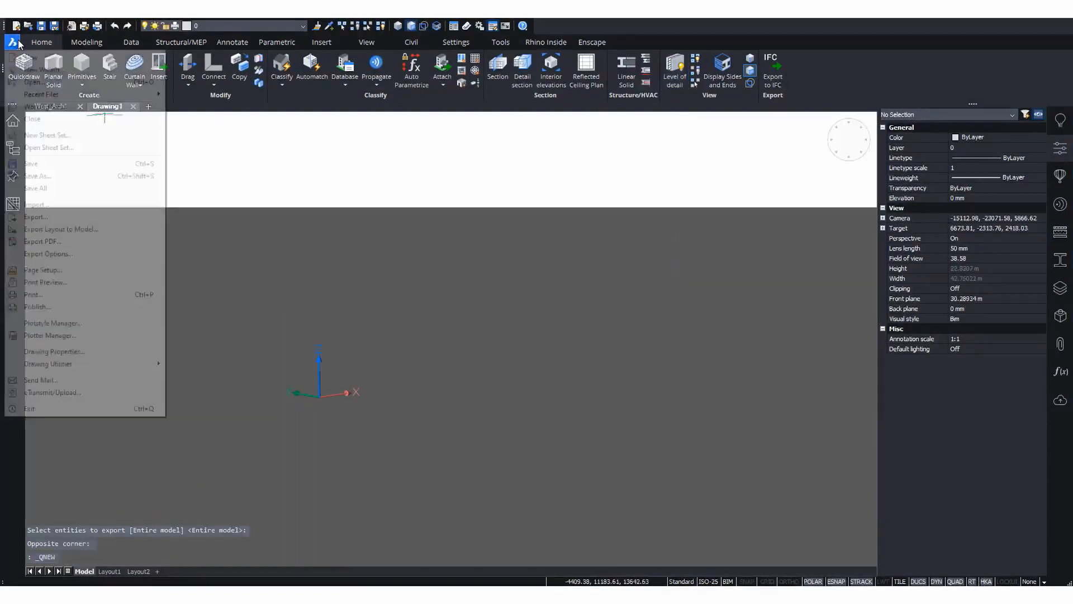
pyautogui.click(35, 206)
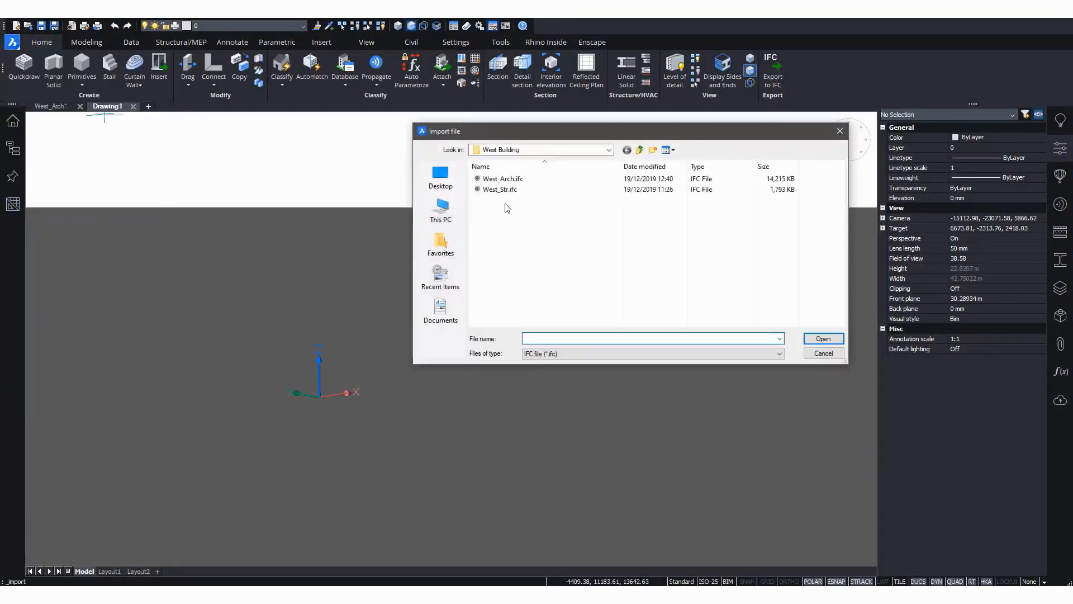
pyautogui.click(495, 189)
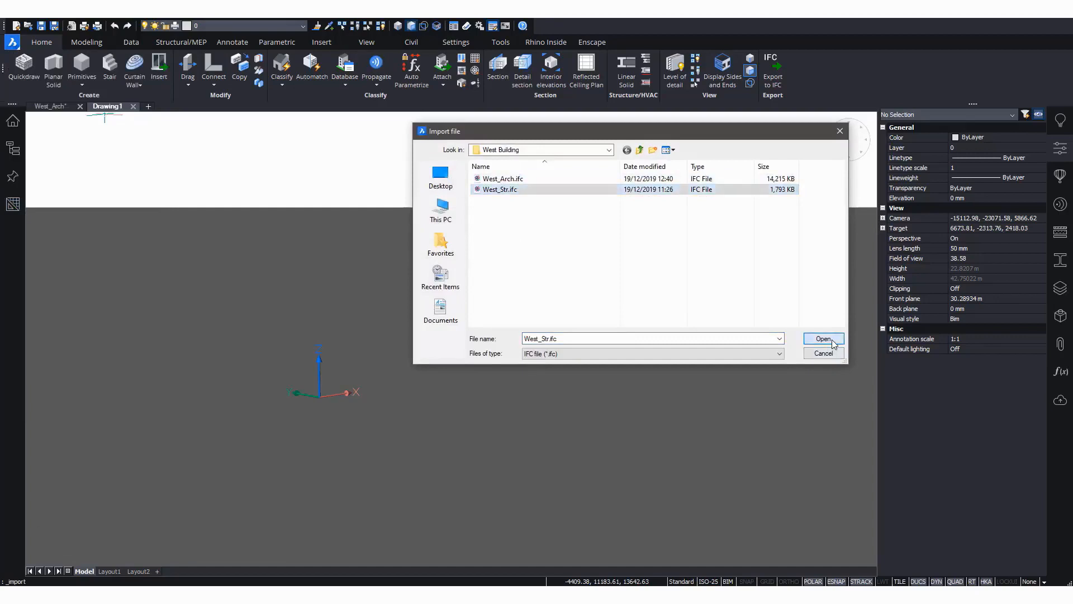
pyautogui.click(809, 338)
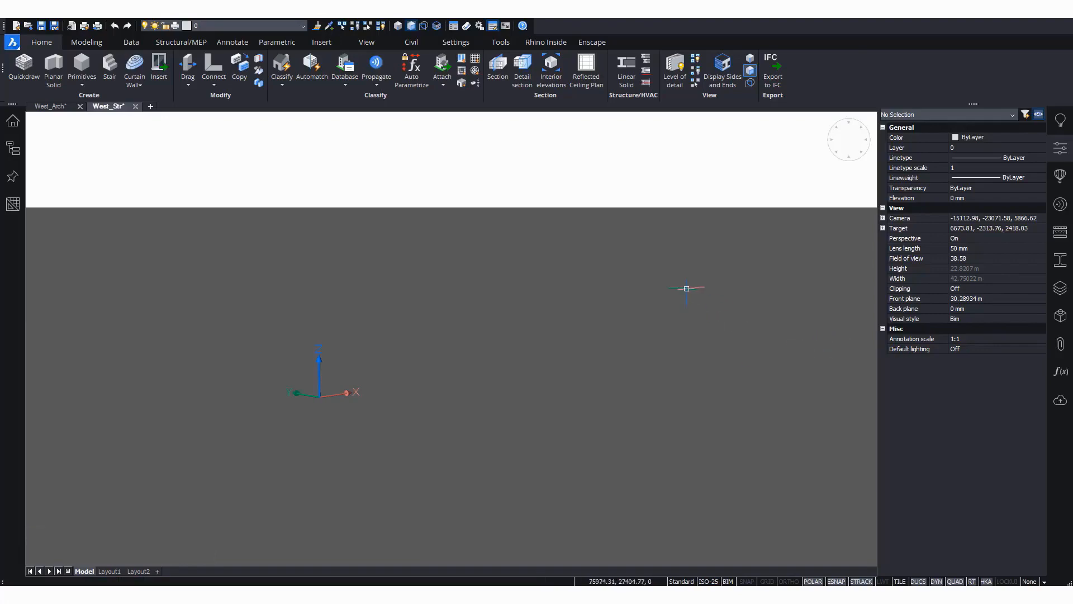
pyautogui.write('z')
pyautogui.press('Return')
pyautogui.write('e')
pyautogui.press('Return')
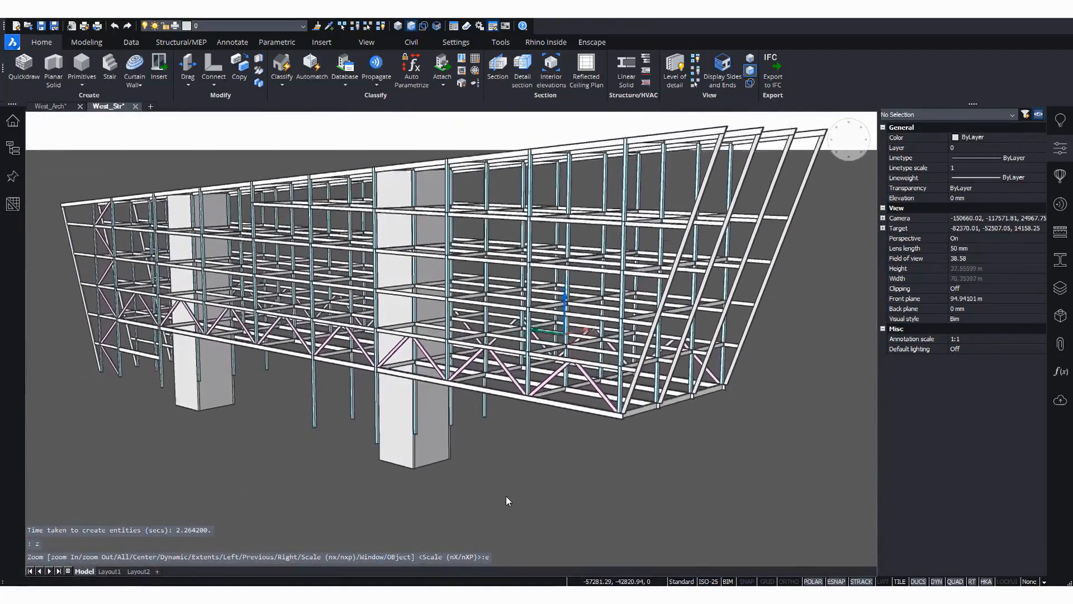
# Step: Try to raise the top face of the concrete core's short inner wall with Push/Pull, and undo the change
pyautogui.keyDown('shift'); pyautogui.moveTo(505, 496); pyautogui.dragTo(525, 460, button='middle'); pyautogui.keyUp('shift')
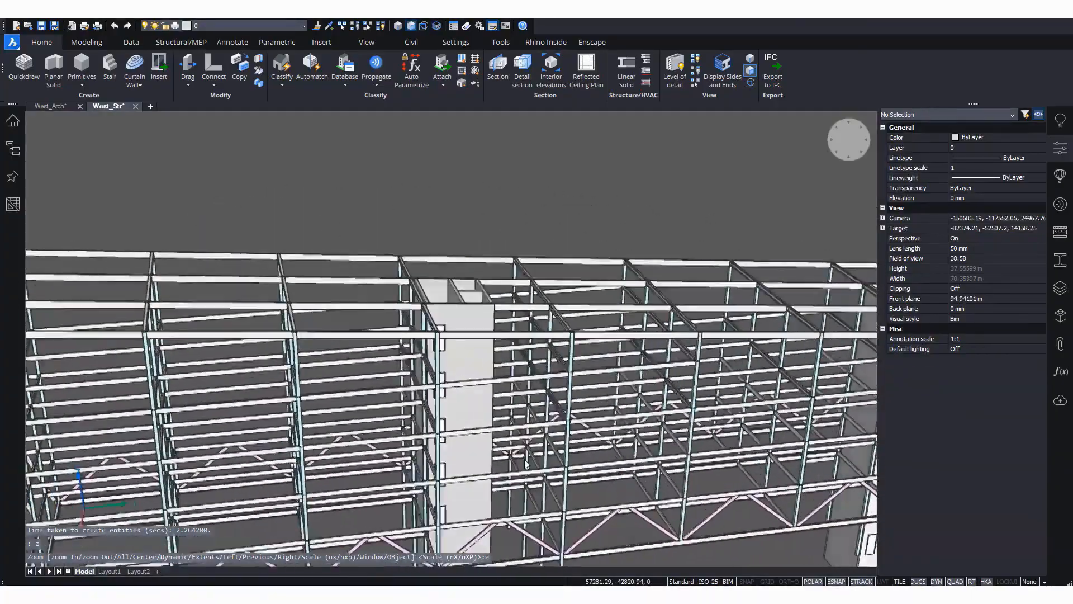
pyautogui.scroll(10, 553, 400)
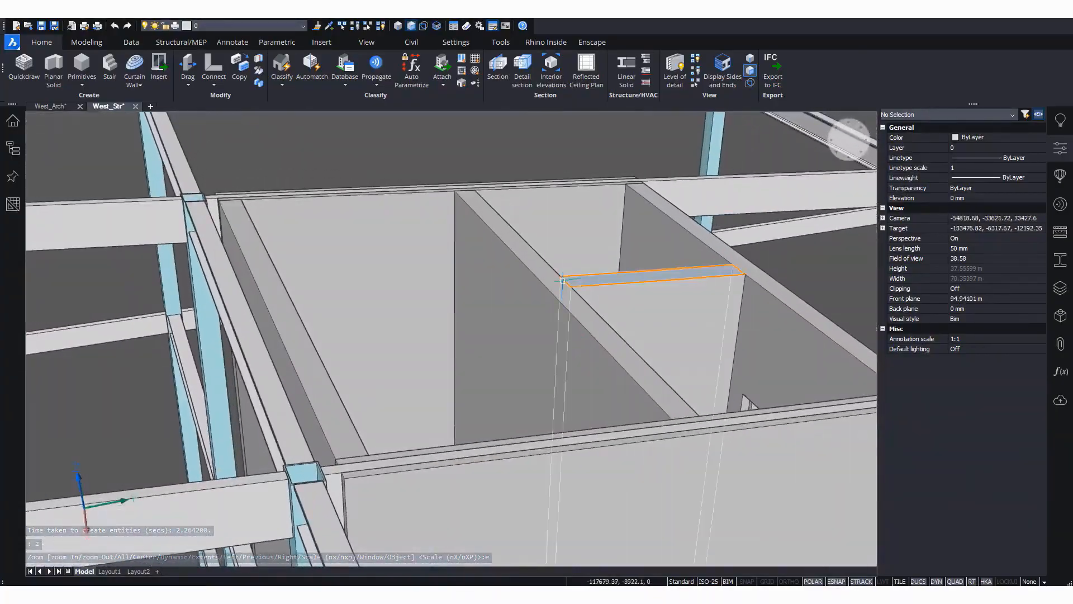
pyautogui.click(562, 279)
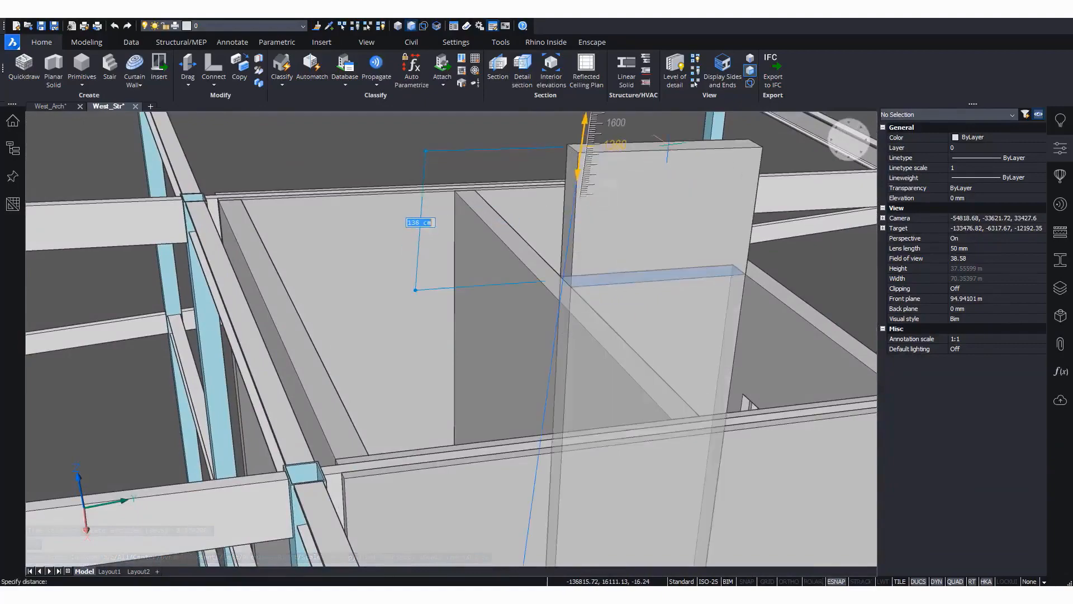
pyautogui.scroll(-10, 651, 243)
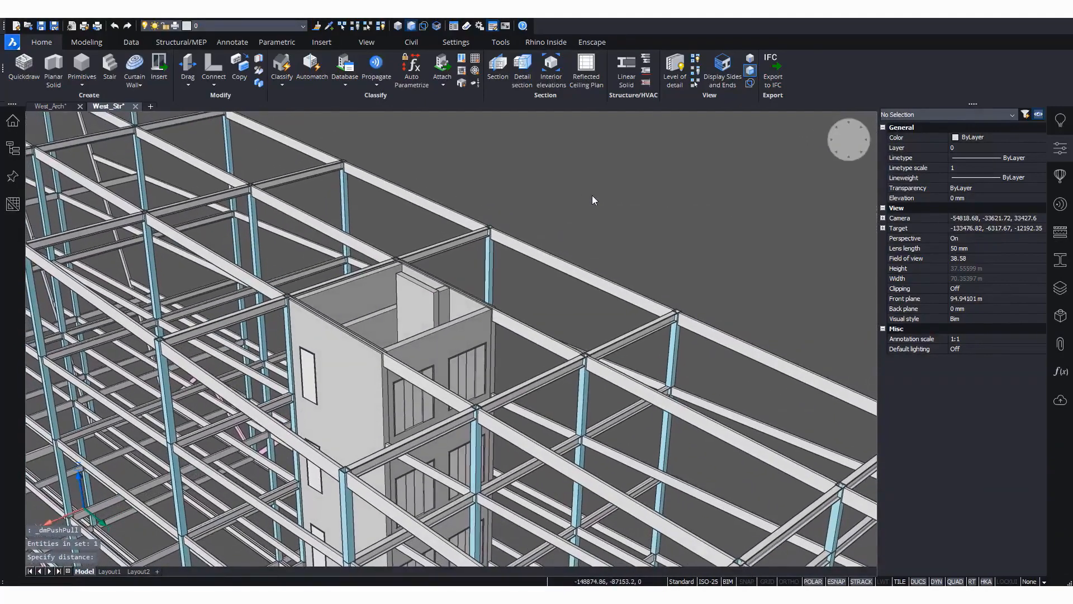
pyautogui.hotkey('ctrl', 'z')
pyautogui.hotkey('ctrl', 'z')
pyautogui.scroll(-7, 591, 247)
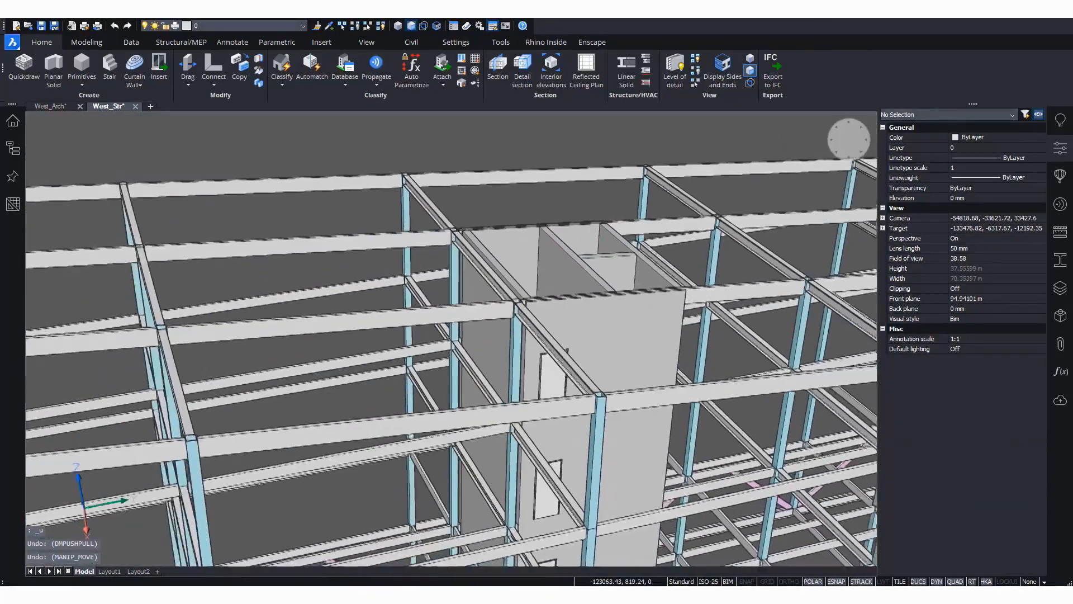
# Step: Log in to playground.bimcollab.com from the BIM BCF issue manager with the stored account, and return to the West_Str drawing
pyautogui.scroll(-10, 593, 240)
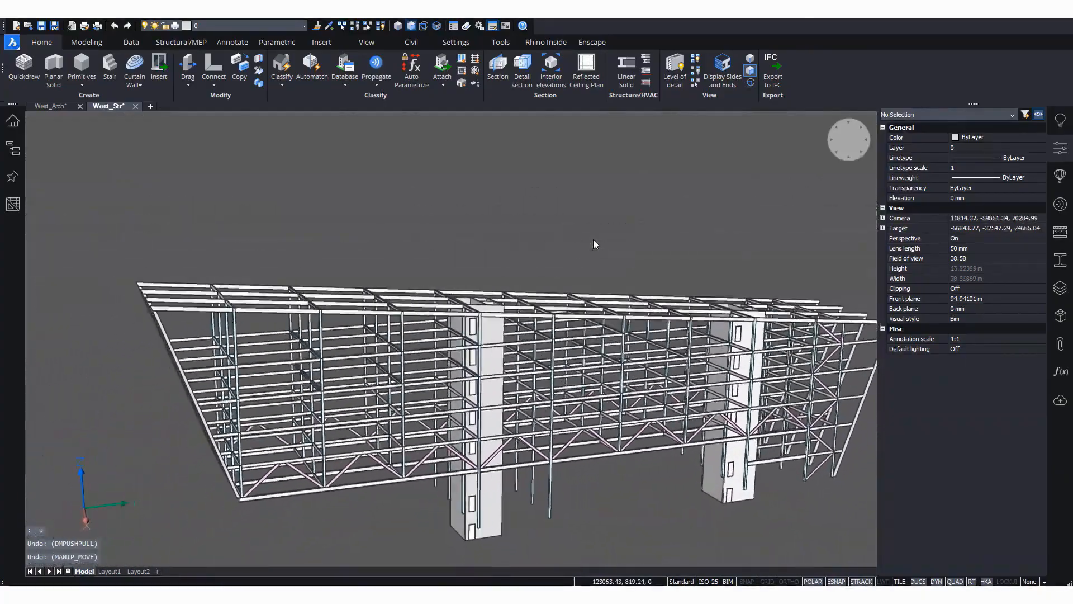
pyautogui.scroll(-2, 593, 240)
pyautogui.moveTo(593, 240); pyautogui.dragTo(573, 230, button='middle')
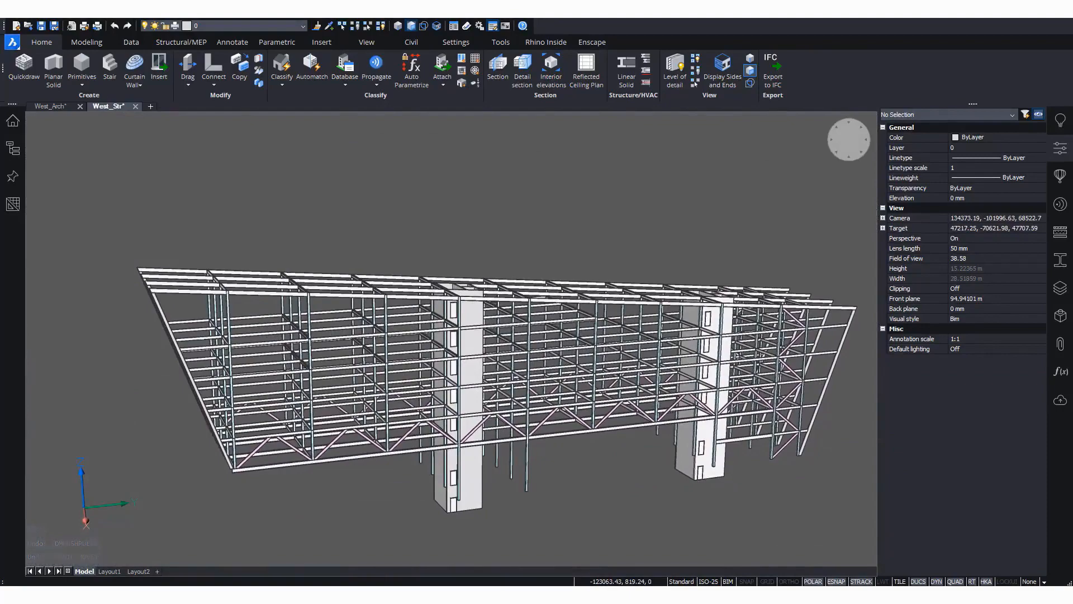
pyautogui.keyDown('shift'); pyautogui.moveTo(683, 187); pyautogui.dragTo(686, 166, button='middle'); pyautogui.keyUp('shift')
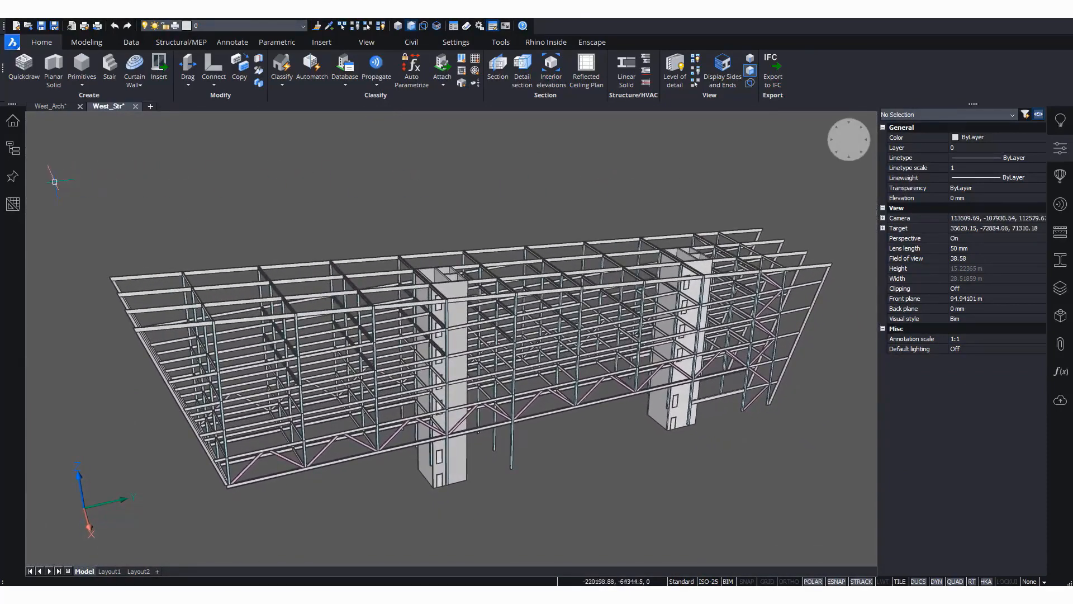
pyautogui.click(12, 177)
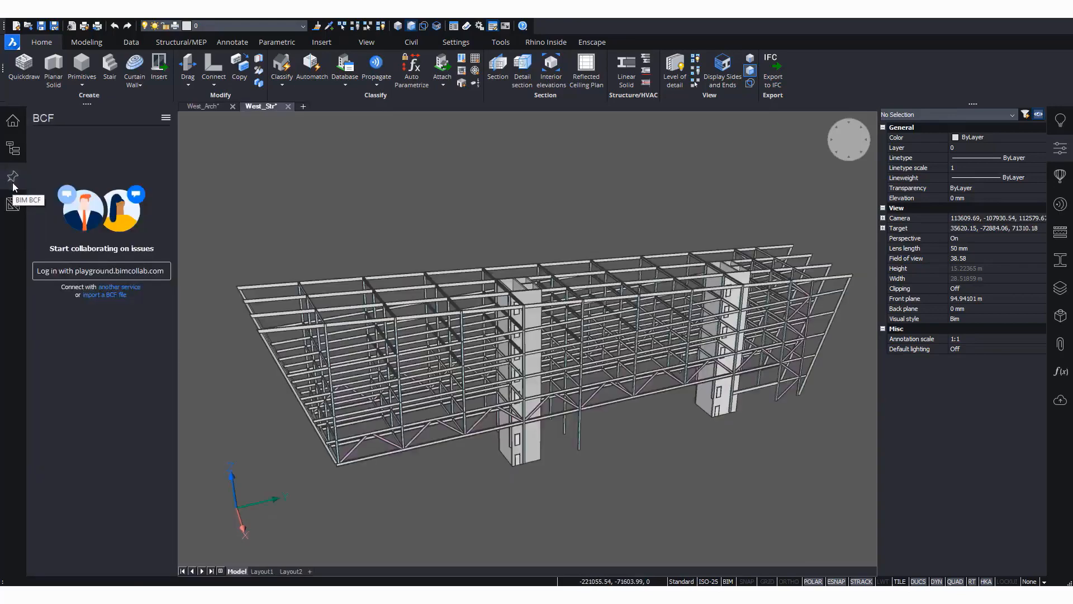
pyautogui.click(99, 272)
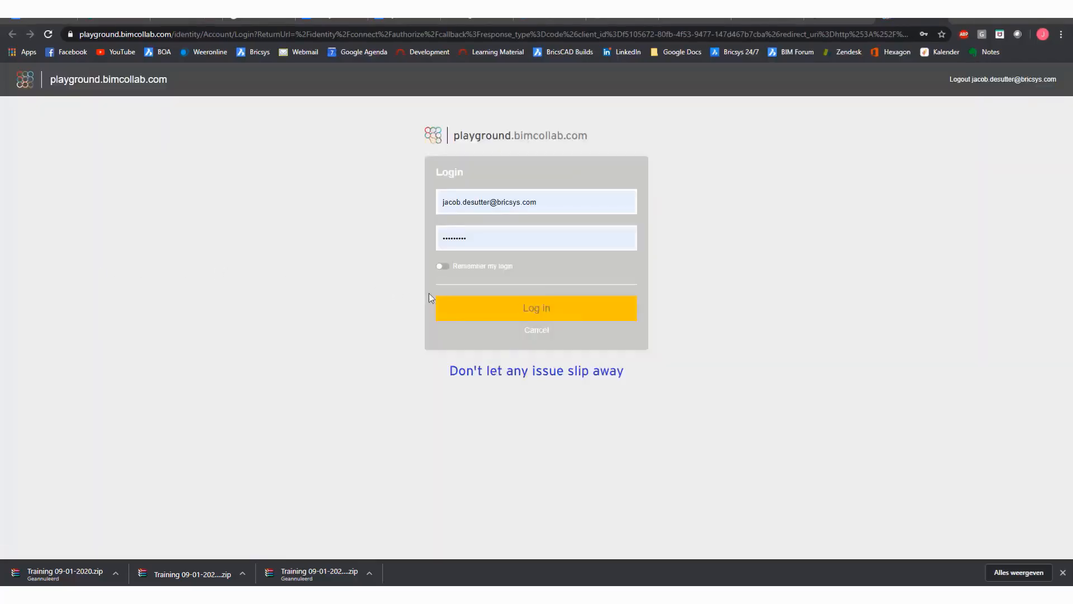
pyautogui.click(549, 315)
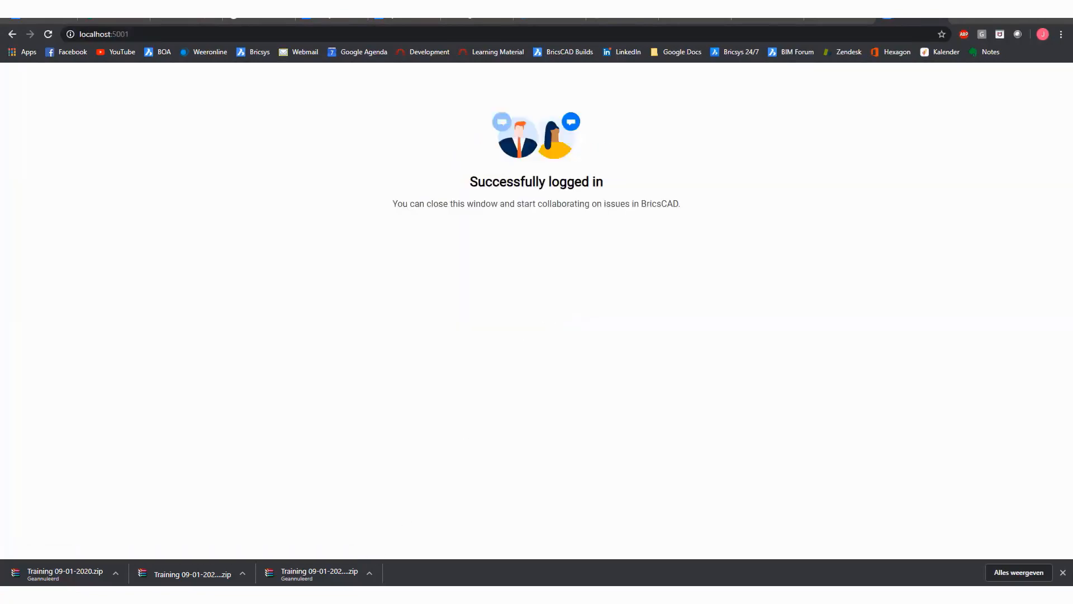
pyautogui.click(347, 593)
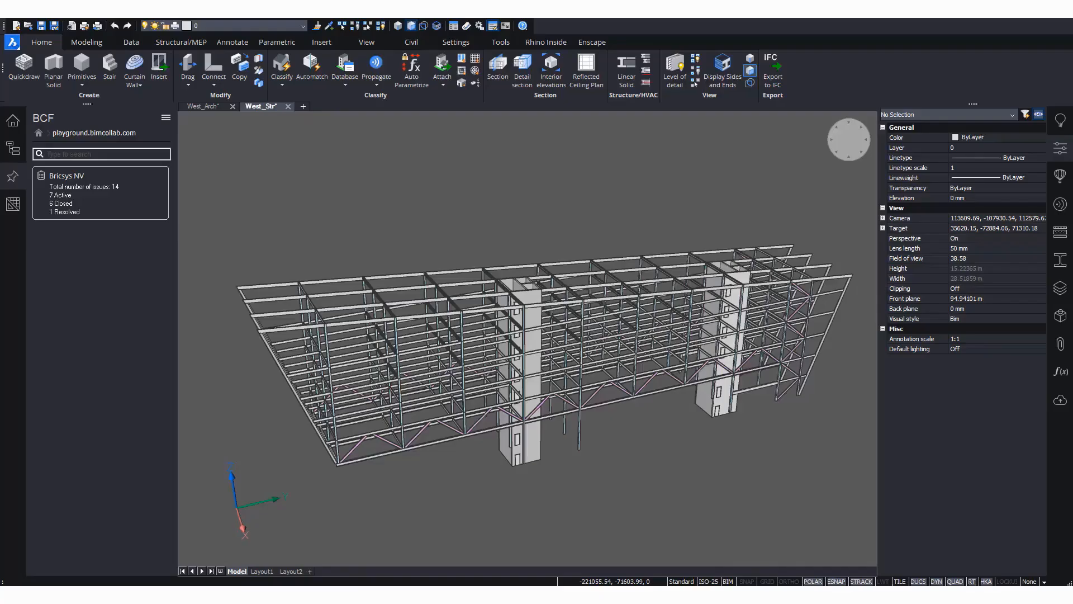
# Step: Browse the active issues of the Bricsys NV project, and open the Structural beam connection issue with all its details shown
pyautogui.click(85, 201)
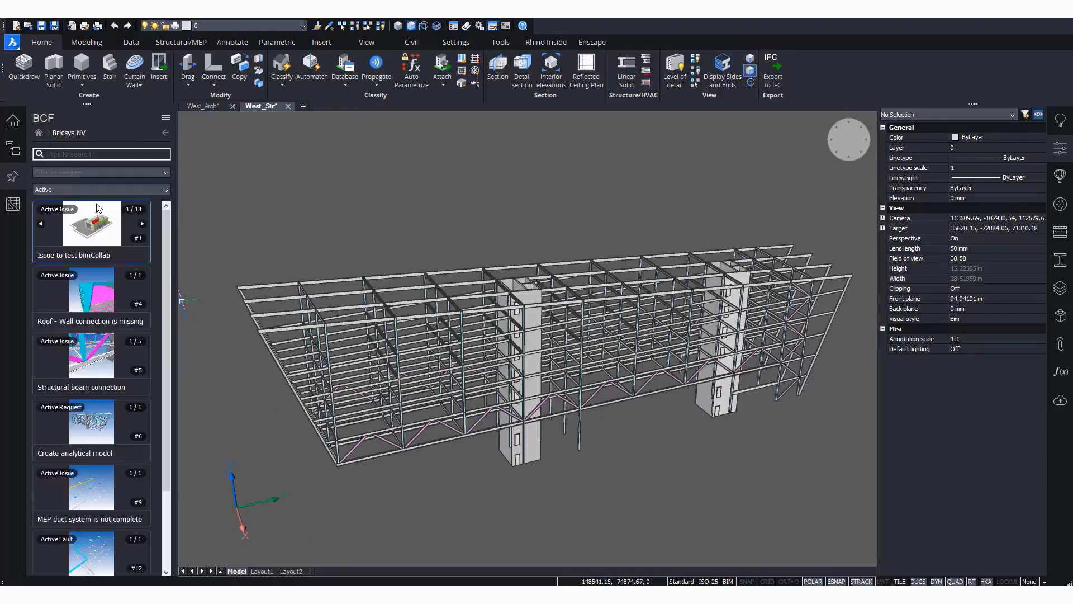
pyautogui.moveTo(165, 230); pyautogui.dragTo(169, 344)
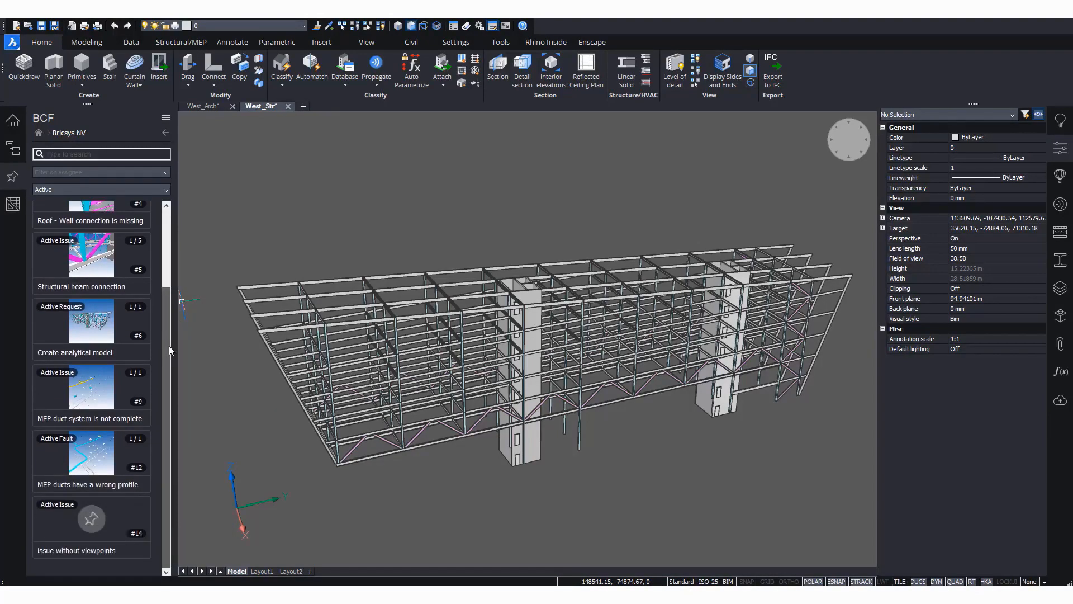
pyautogui.scroll(3, 160, 302)
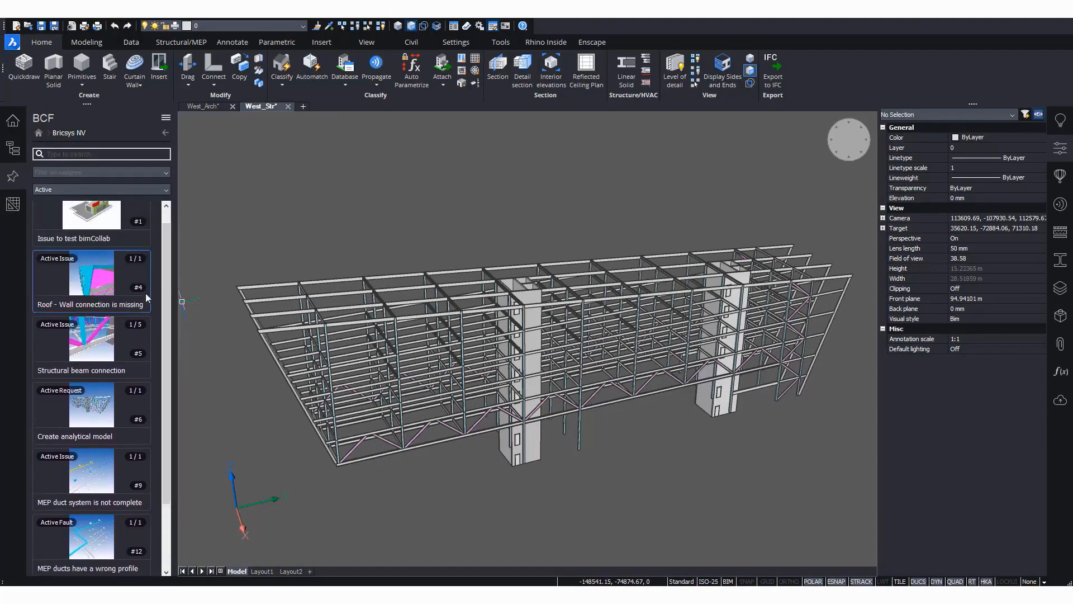
pyautogui.click(98, 346)
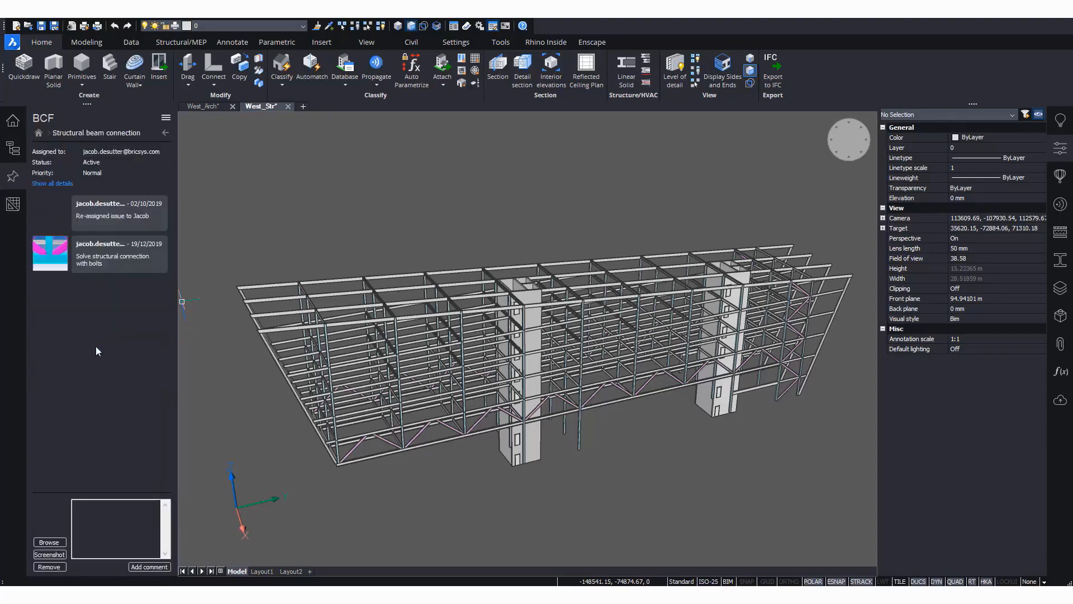
pyautogui.click(57, 184)
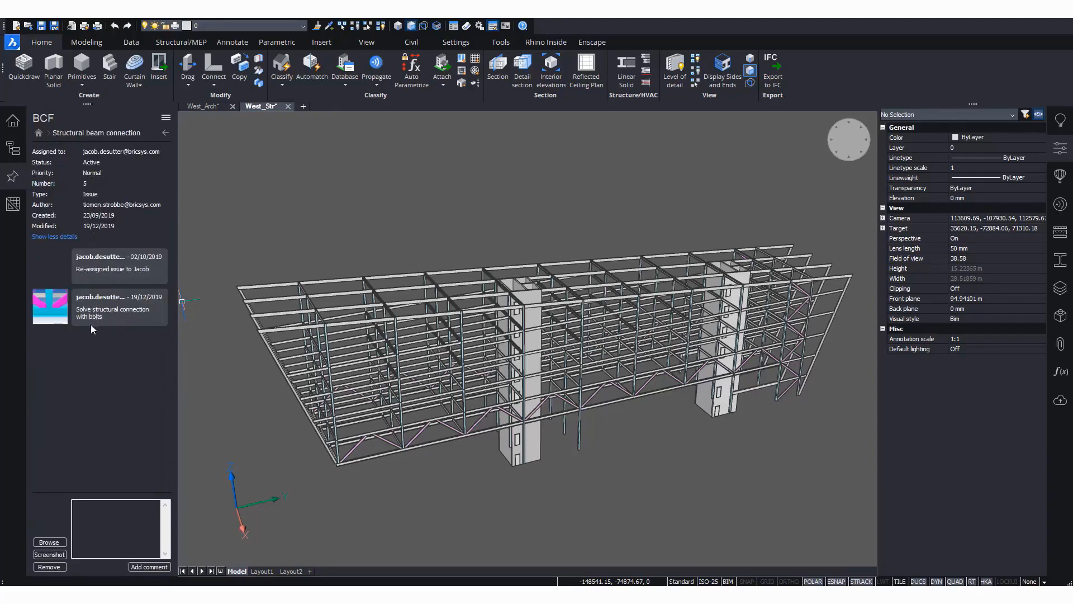
# Step: Restore the viewpoint saved with the "Solve structural connection with bolts" comment and clear the beam selection at that joint
pyautogui.click(49, 308)
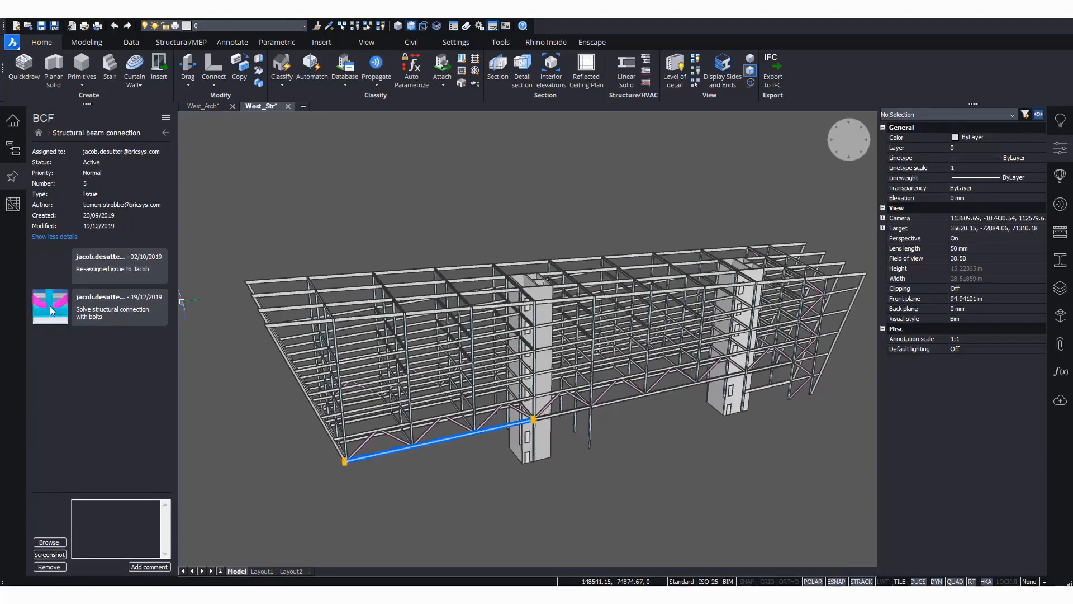
pyautogui.scroll(-4, 565, 422)
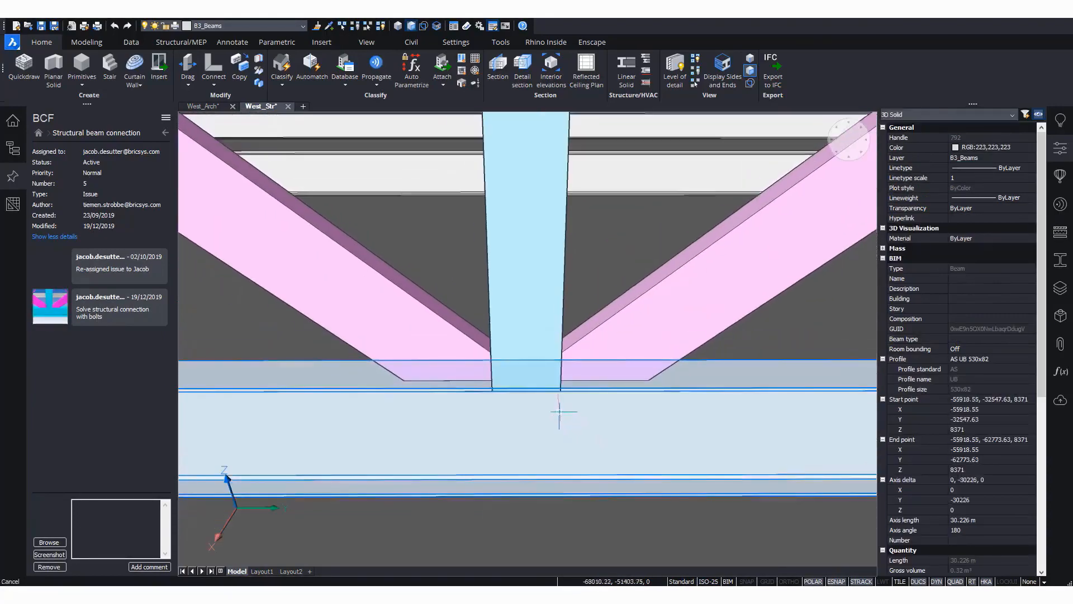
pyautogui.press('Escape')
pyautogui.keyDown('shift'); pyautogui.moveTo(561, 414); pyautogui.dragTo(524, 458, button='middle'); pyautogui.keyUp('shift')
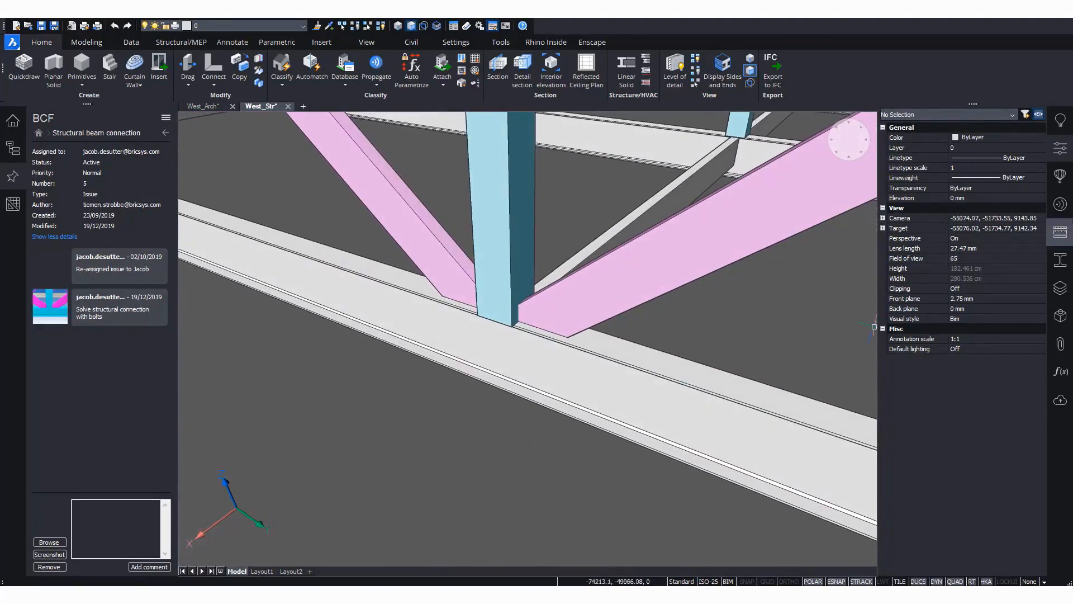
# Step: Propagate the BC_MM_Plate_Tab_06 detail from the Rail Station Model library, applying all suggested locations in the structural frame
pyautogui.click(1067, 206)
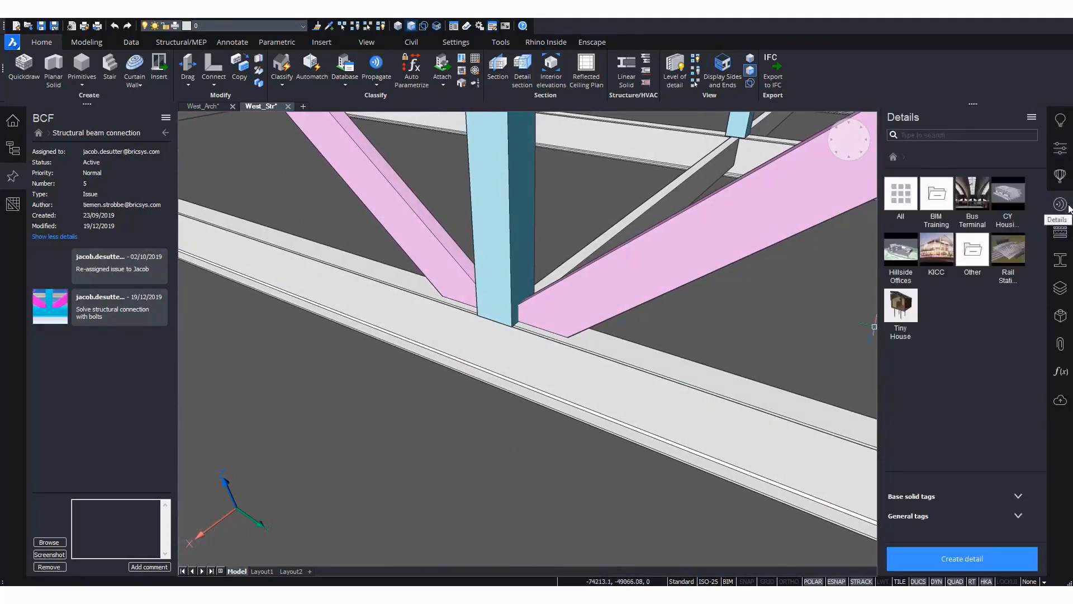
pyautogui.click(1011, 255)
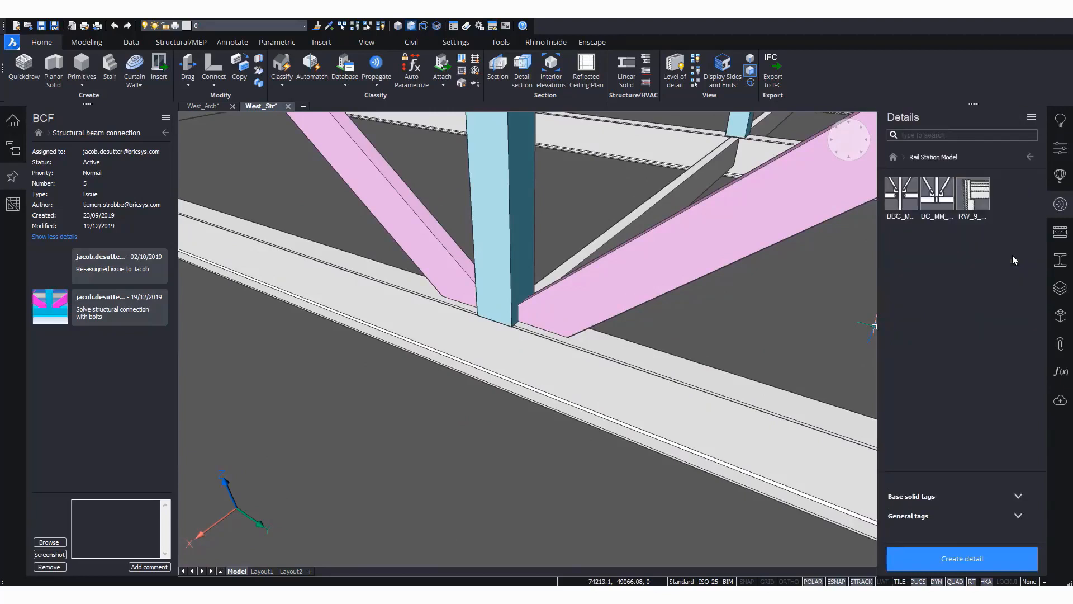
pyautogui.doubleClick(937, 197)
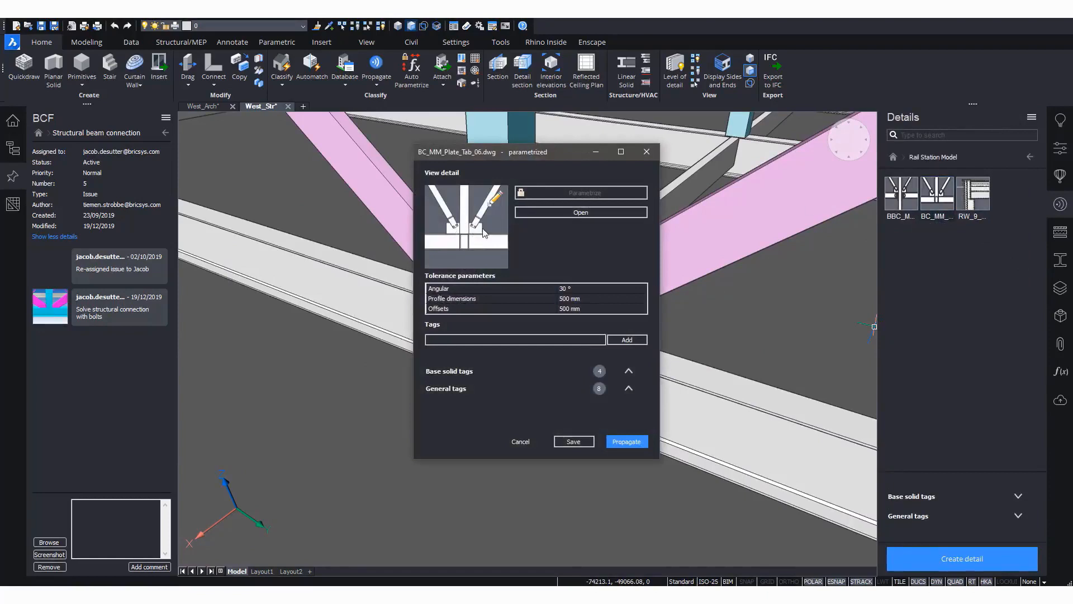
pyautogui.click(630, 443)
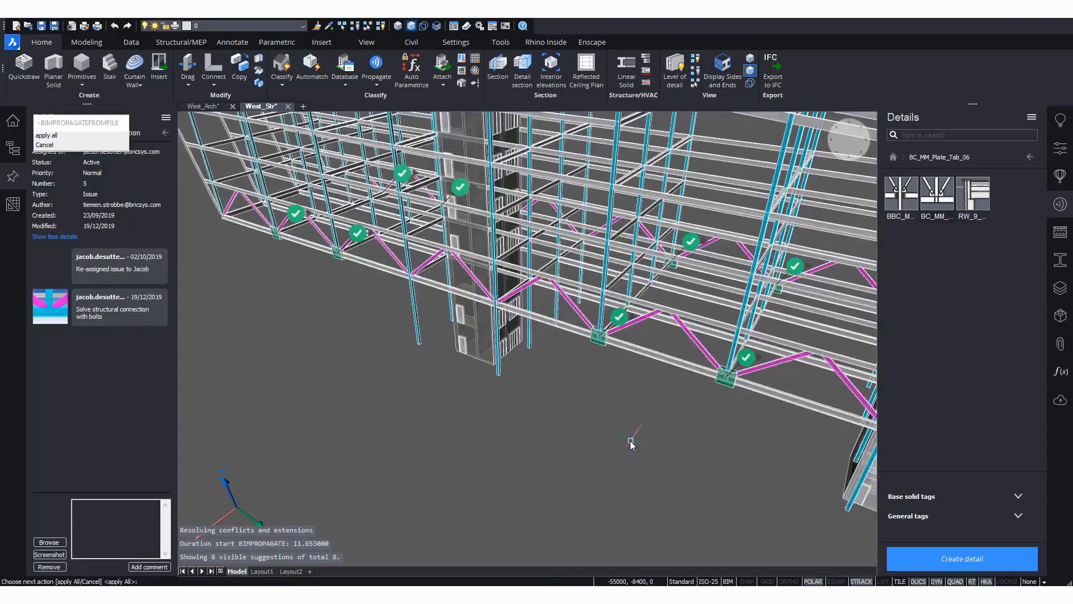
pyautogui.scroll(-5, 609, 420)
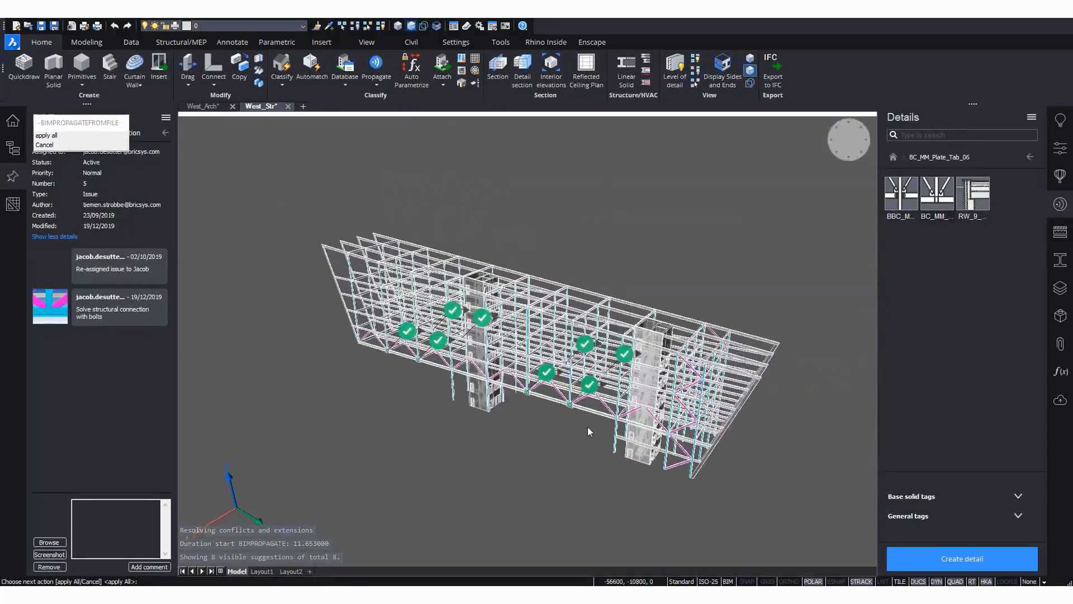
pyautogui.keyDown('shift'); pyautogui.moveTo(588, 427); pyautogui.dragTo(542, 442, button='middle'); pyautogui.keyUp('shift')
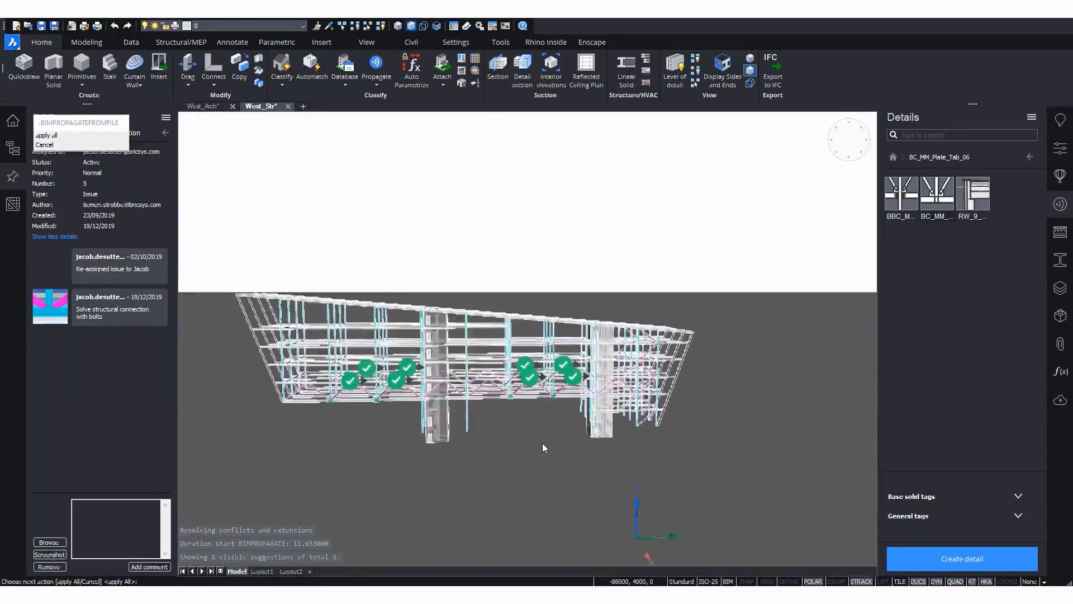
pyautogui.press('Return')
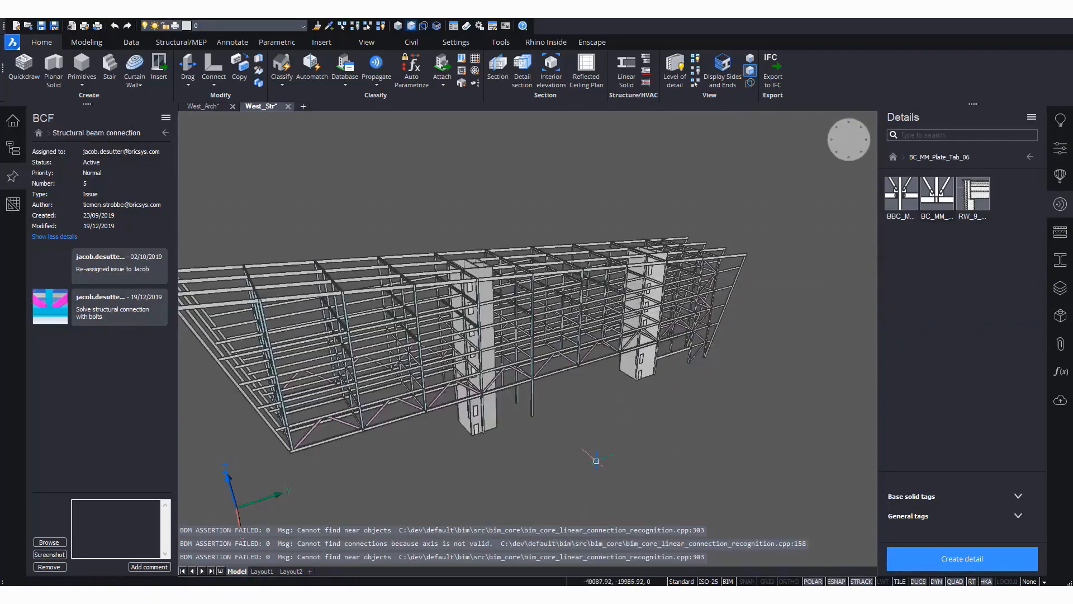
# Step: Add the comment "Resolved issue as hinged connection" to the issue, with a front-view screenshot of the new bolted connection attached
pyautogui.scroll(13, 503, 426)
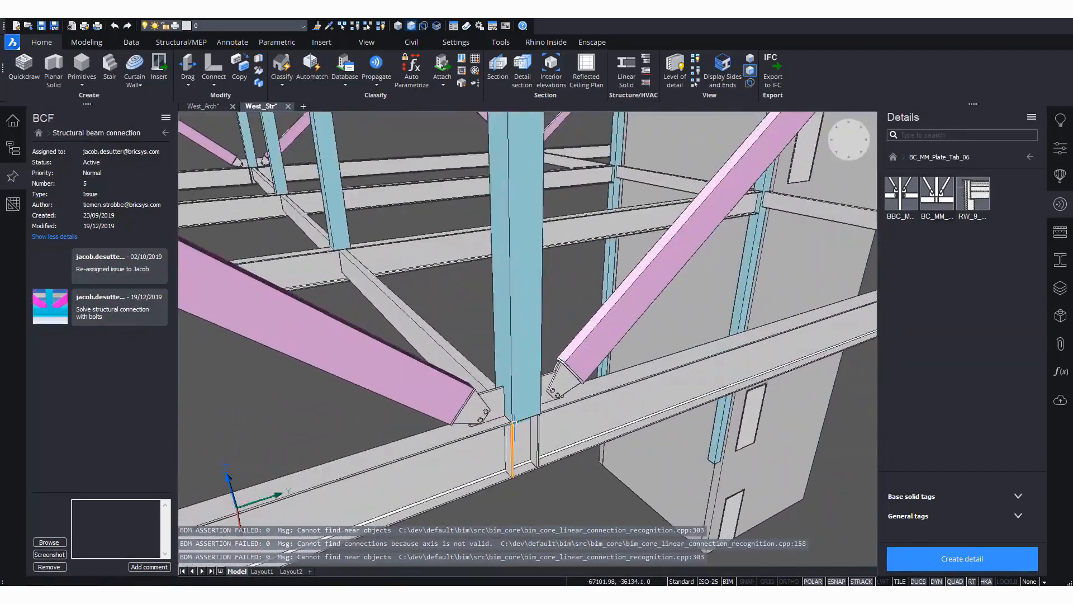
pyautogui.keyDown('shift'); pyautogui.moveTo(503, 426); pyautogui.dragTo(580, 434, button='middle'); pyautogui.keyUp('shift')
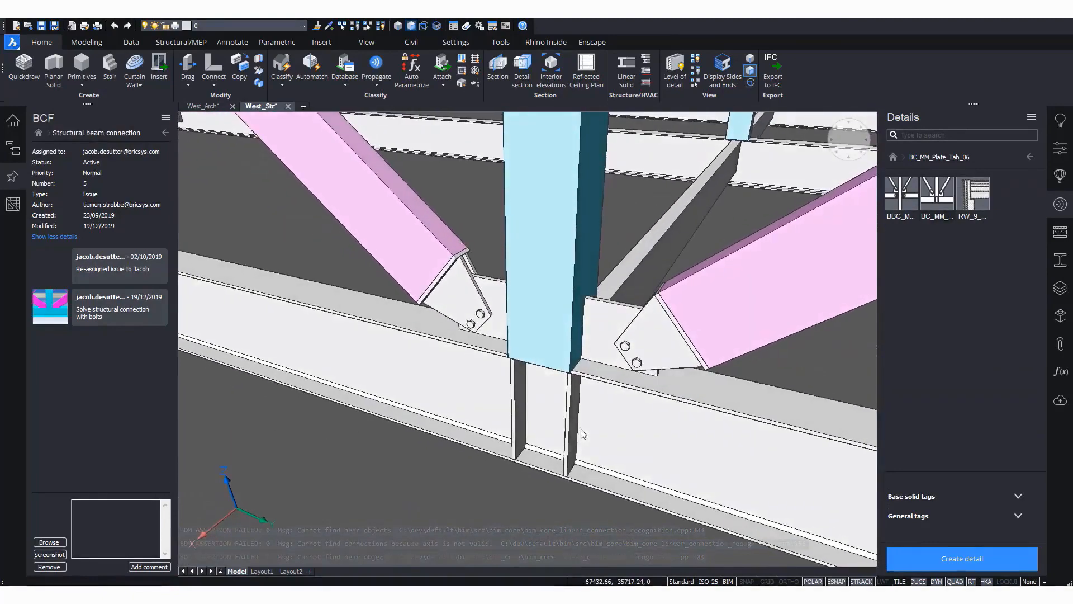
pyautogui.keyDown('shift'); pyautogui.moveTo(677, 395); pyautogui.dragTo(705, 392, button='middle'); pyautogui.keyUp('shift')
pyautogui.moveTo(700, 281)
pyautogui.keyDown('shift'); pyautogui.mouseDown(button='middle')
pyautogui.moveTo(729, 286)
pyautogui.moveTo(690, 299)
pyautogui.mouseUp(button='middle'); pyautogui.keyUp('shift')
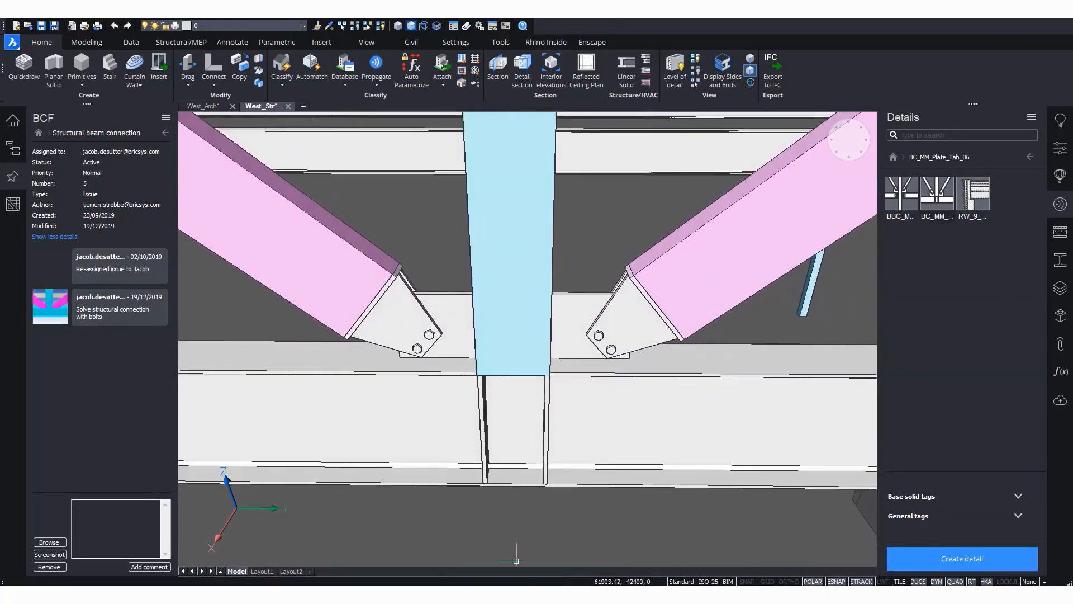
pyautogui.click(117, 508)
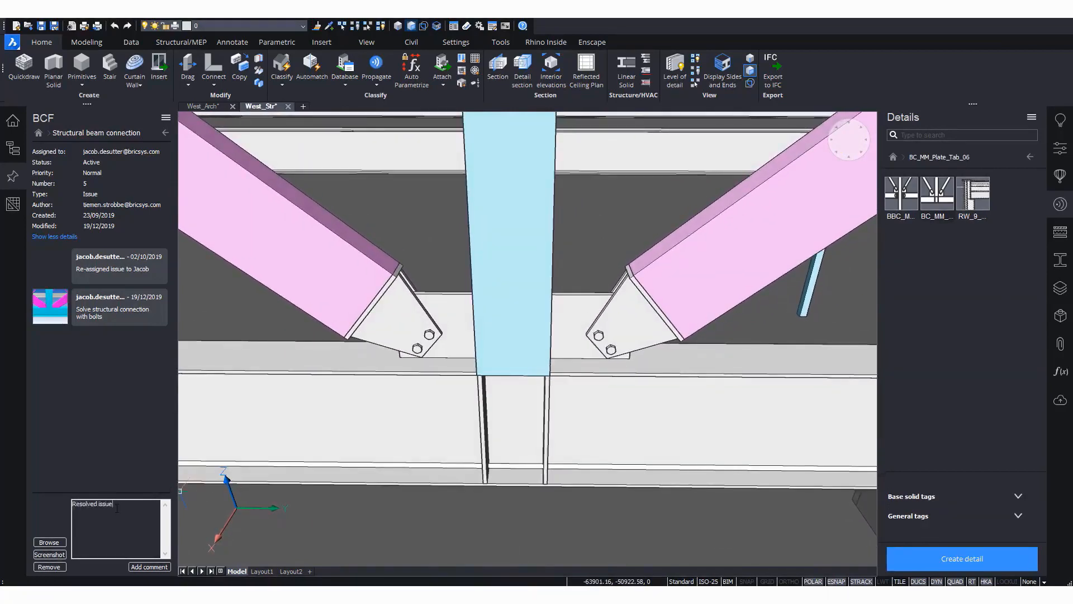
pyautogui.write('nged connection')
pyautogui.click(44, 553)
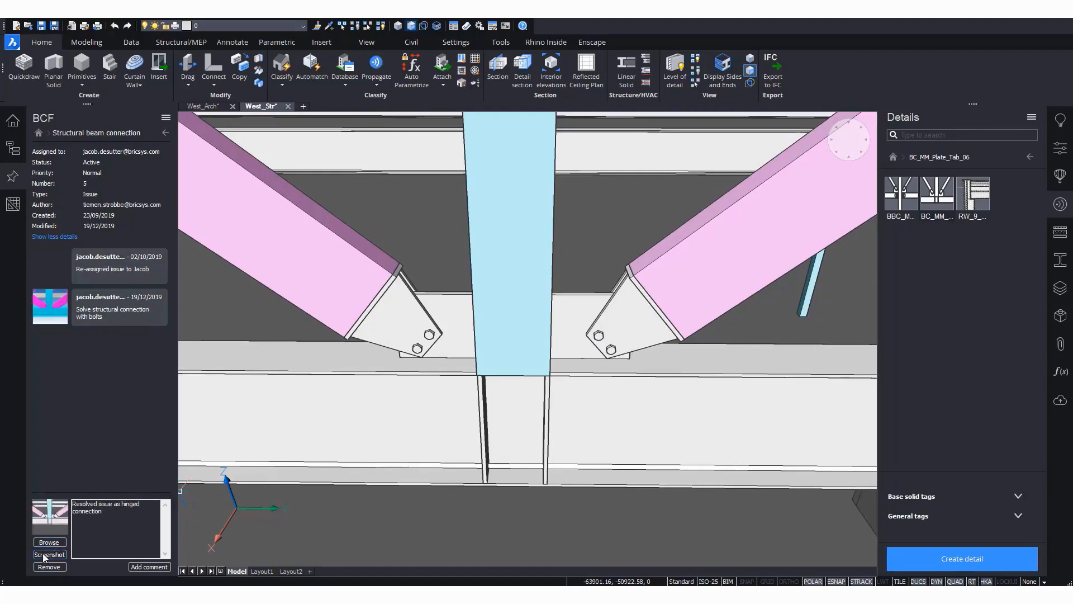
pyautogui.click(148, 567)
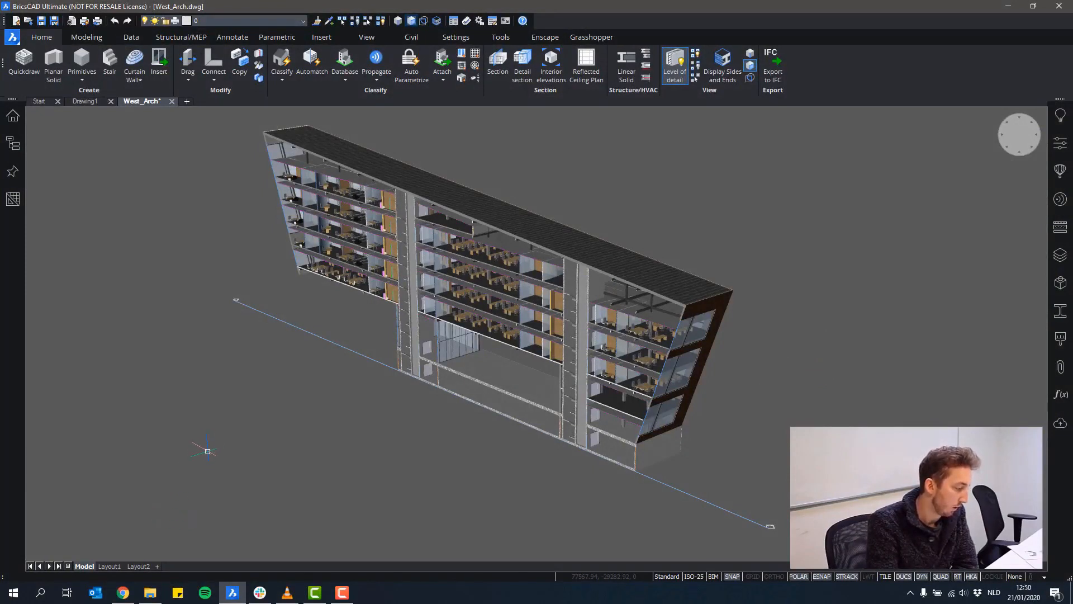
# Step: Switch to Bricsys 24/7 in the Chrome browser and open the folder structure of the BIM Research project
pyautogui.click(124, 598)
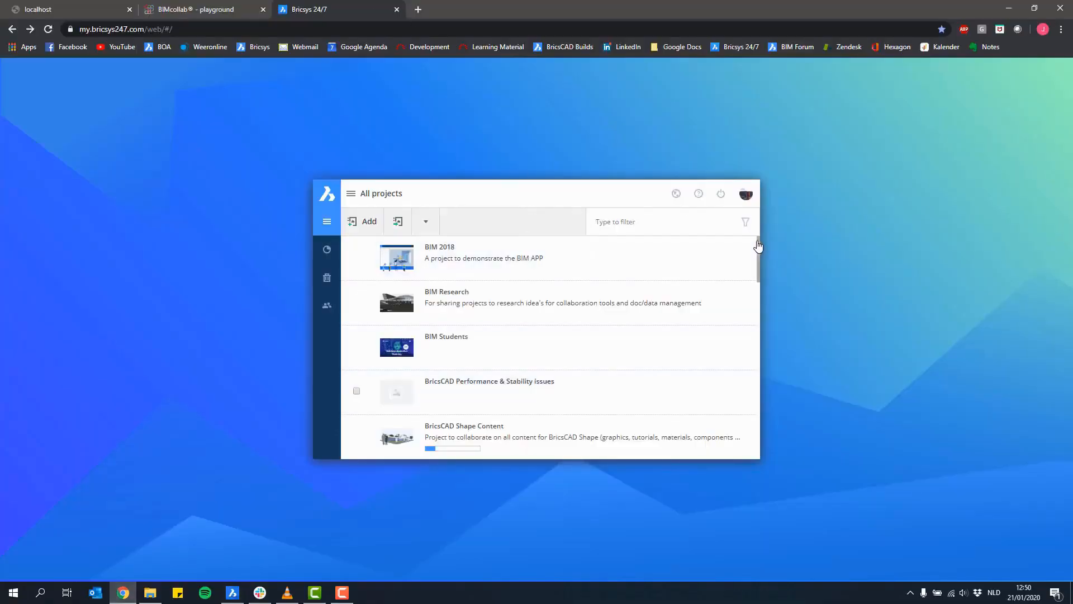
pyautogui.moveTo(758, 243)
pyautogui.mouseDown()
pyautogui.moveTo(754, 384)
pyautogui.moveTo(758, 223)
pyautogui.mouseUp()
pyautogui.click(433, 296)
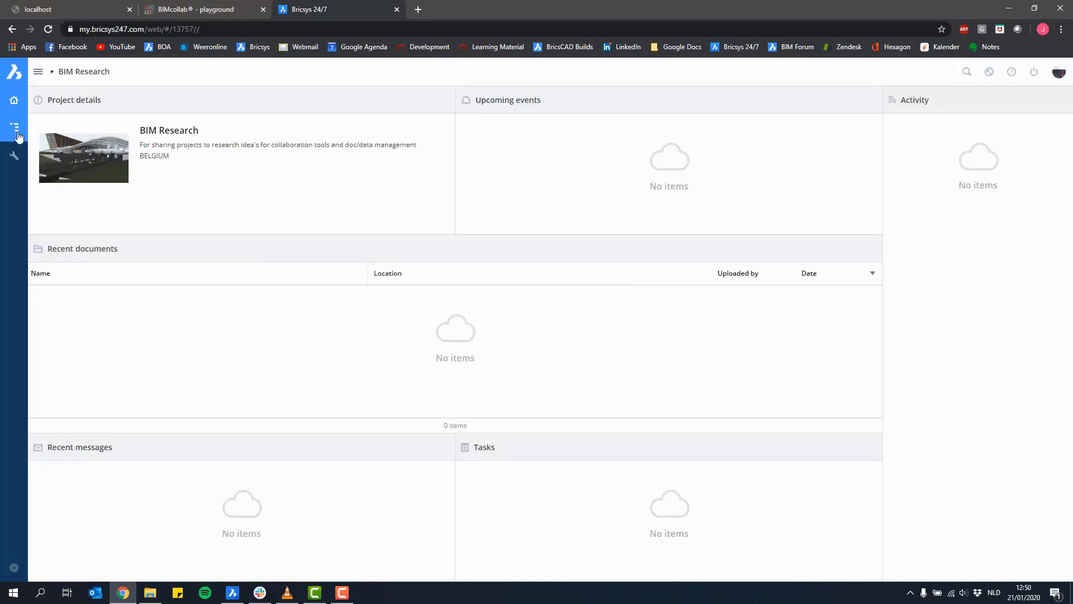
pyautogui.click(17, 132)
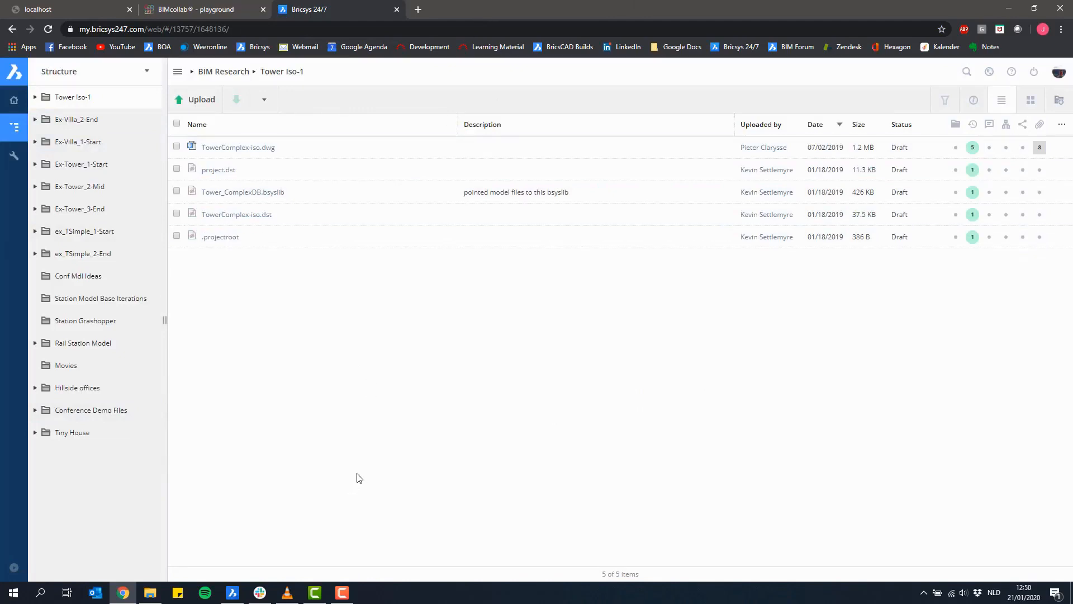
# Step: Switch back to the West_Arch drawing in BricsCAD, check the available panels, and bring up the Bricsys 24/7 sign-in form
pyautogui.click(233, 600)
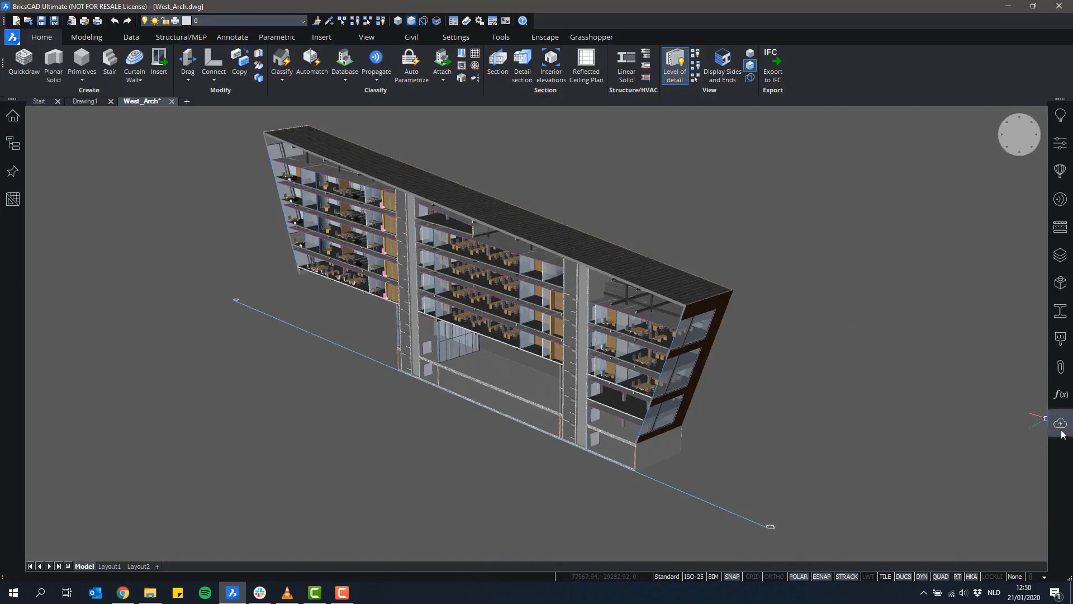
pyautogui.rightClick(866, 65)
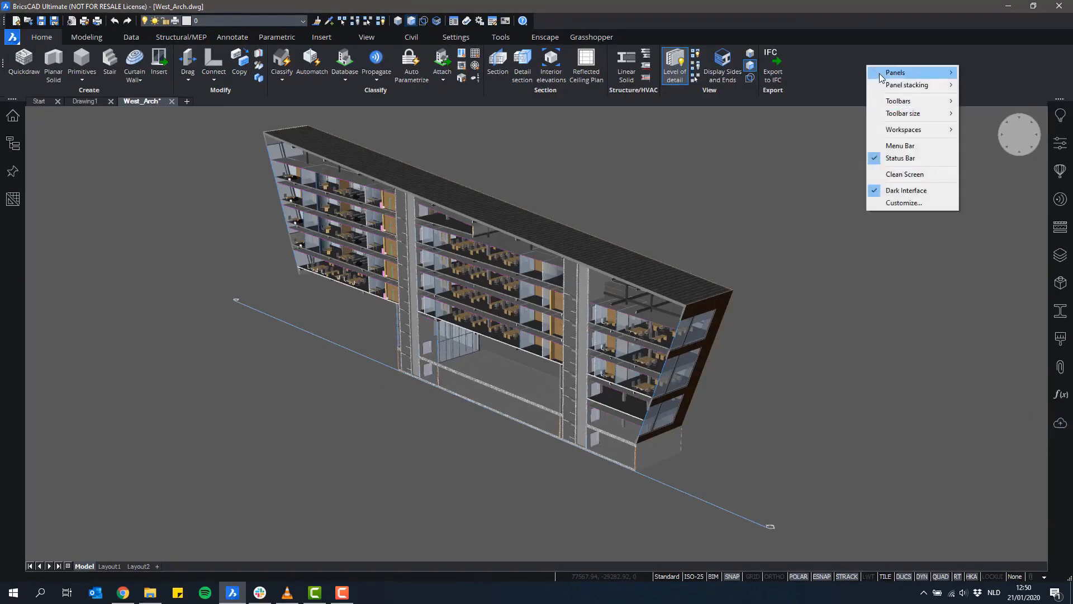
pyautogui.moveTo(883, 72)
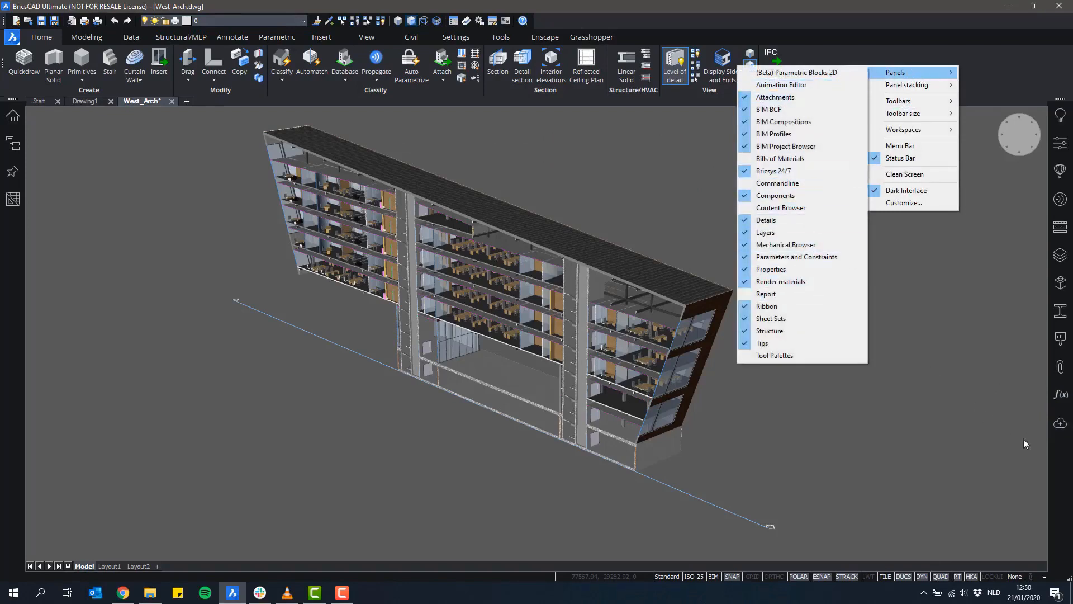
pyautogui.click(1057, 444)
pyautogui.click(1060, 425)
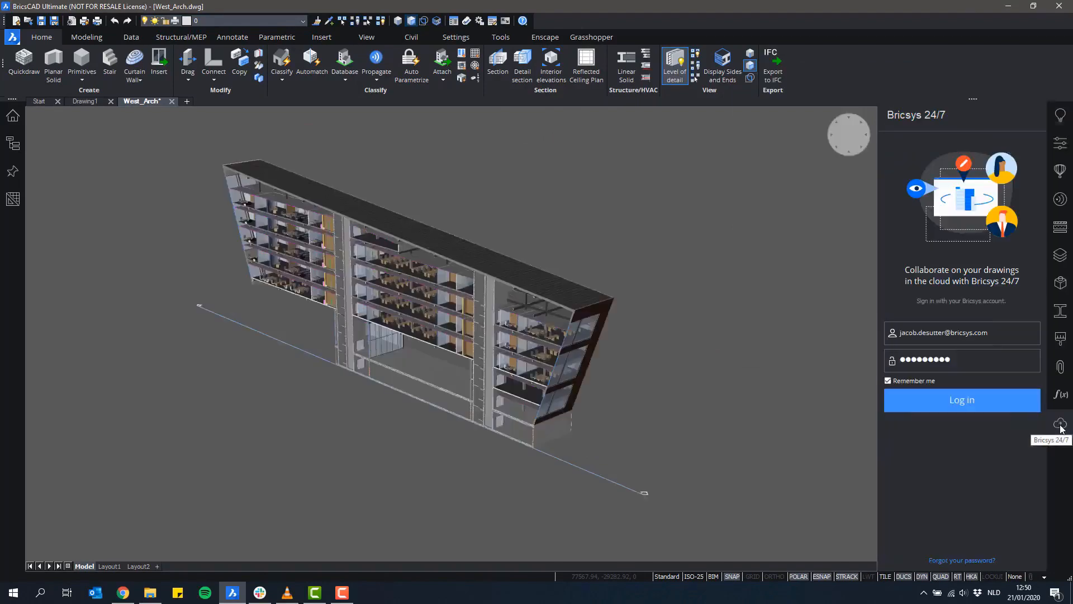
# Step: Log in to Bricsys 24/7 with the remembered account and look through the list of projects
pyautogui.click(960, 409)
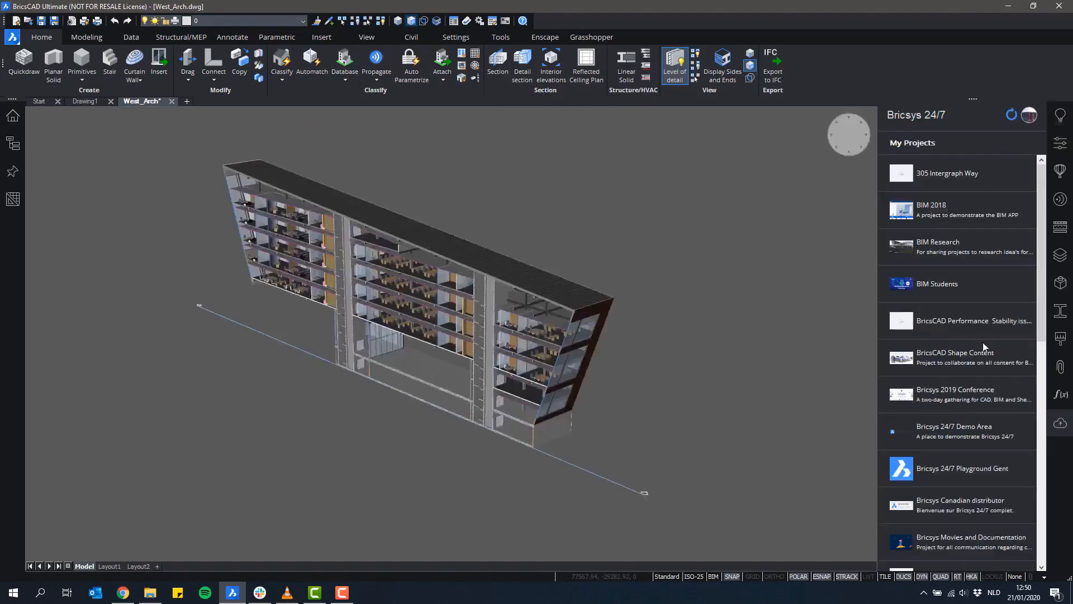
pyautogui.moveTo(1042, 202); pyautogui.dragTo(1038, 378)
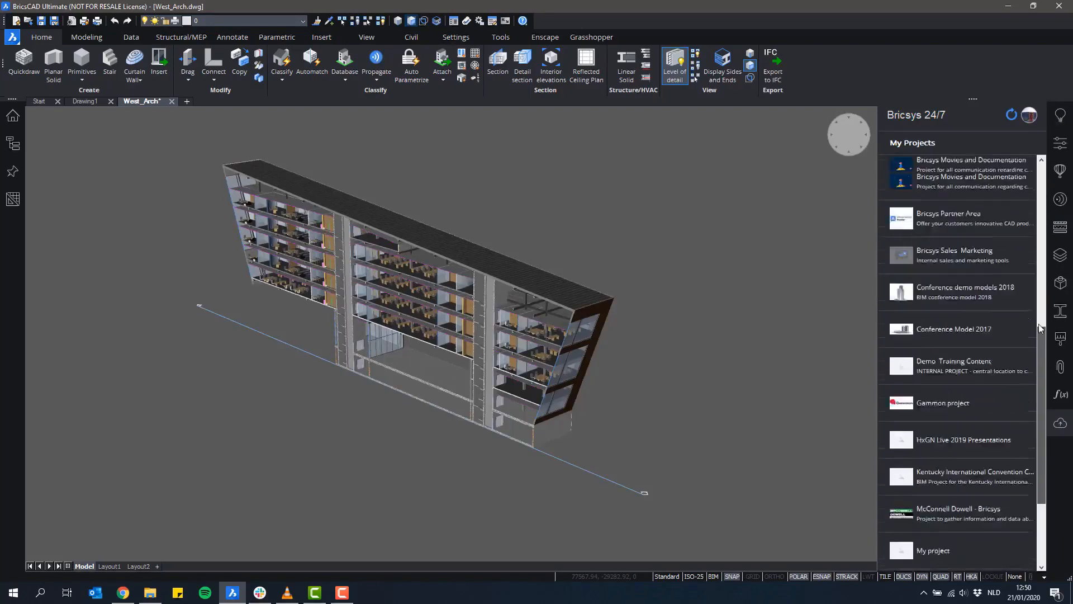
pyautogui.moveTo(1040, 329); pyautogui.dragTo(1018, 191)
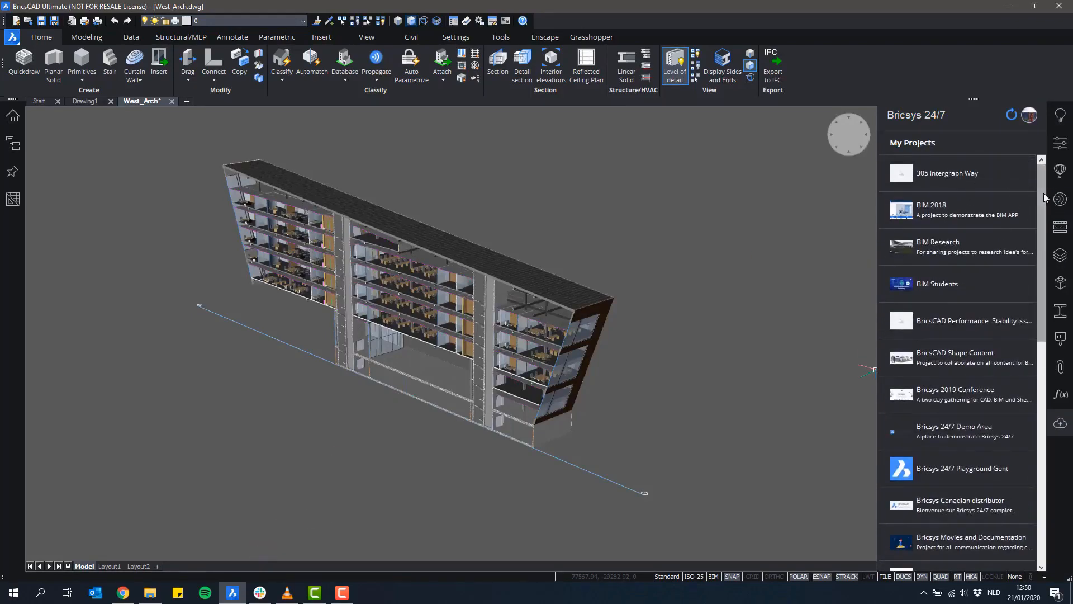
# Step: Open the Rail Station Model folder of the BIM Research project and look through its files and their sync status
pyautogui.click(958, 247)
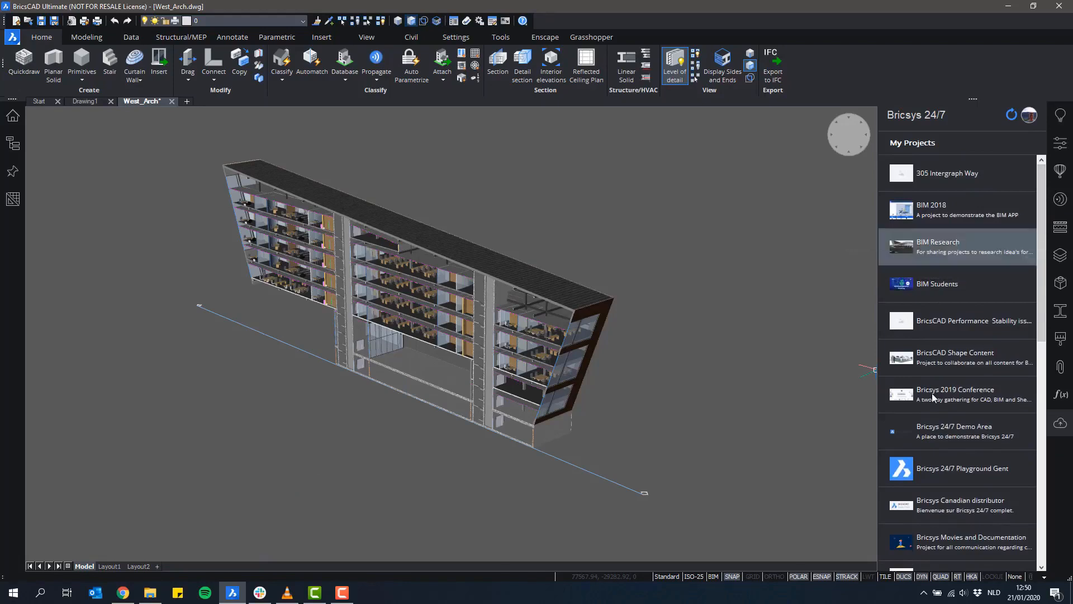
pyautogui.click(944, 250)
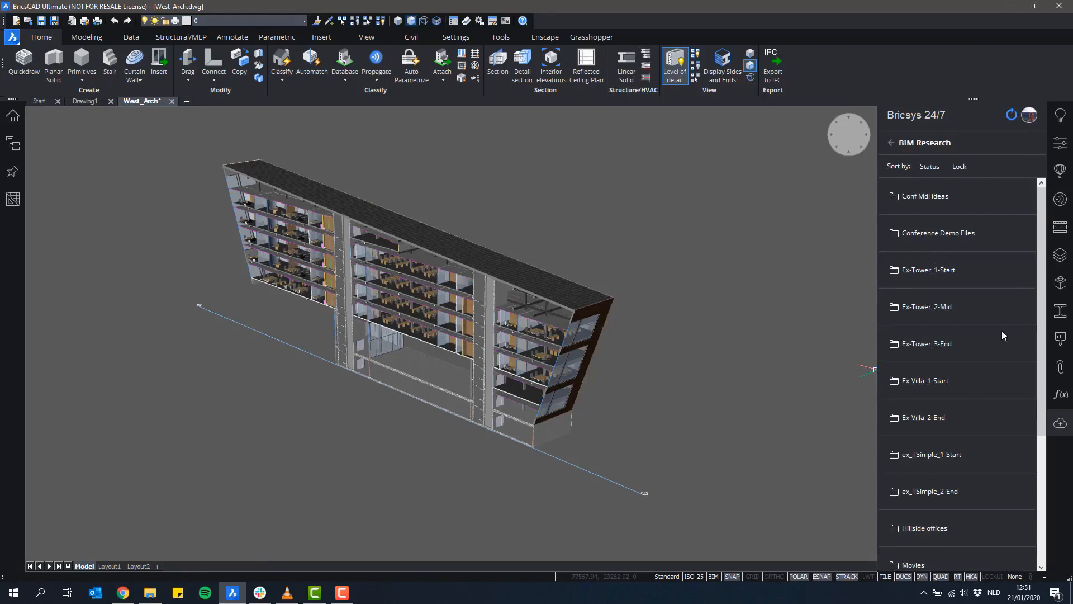
pyautogui.scroll(-3, 1001, 331)
pyautogui.doubleClick(940, 403)
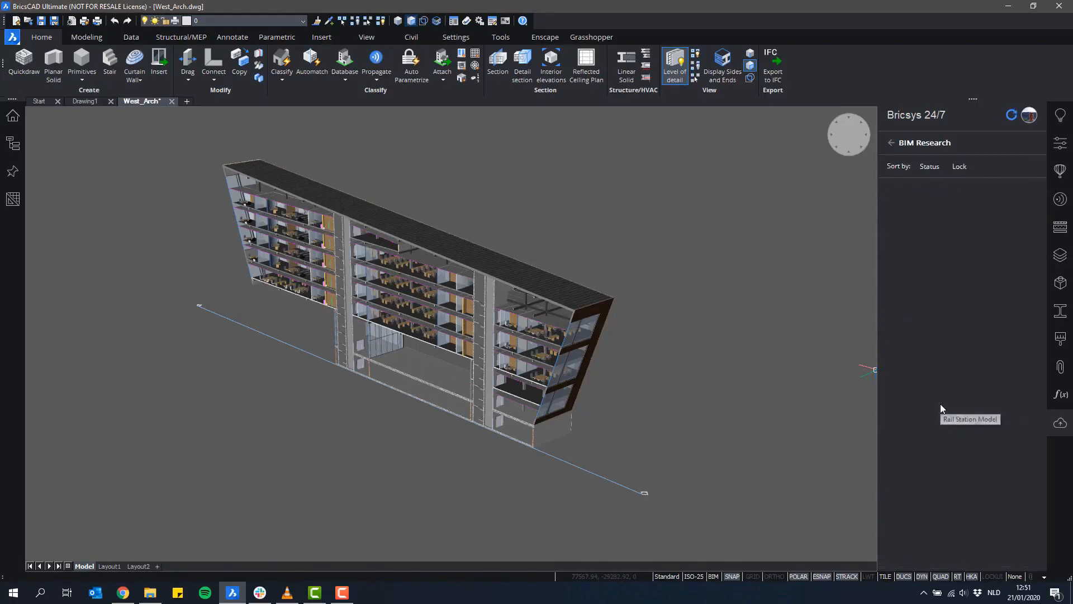
pyautogui.scroll(-6, 958, 342)
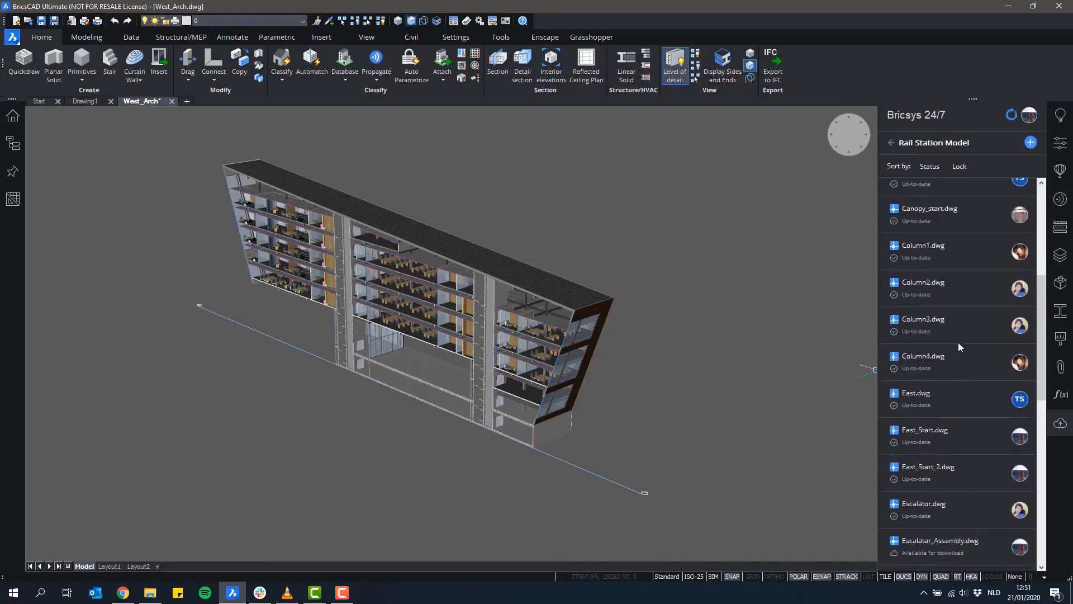
pyautogui.scroll(8, 960, 338)
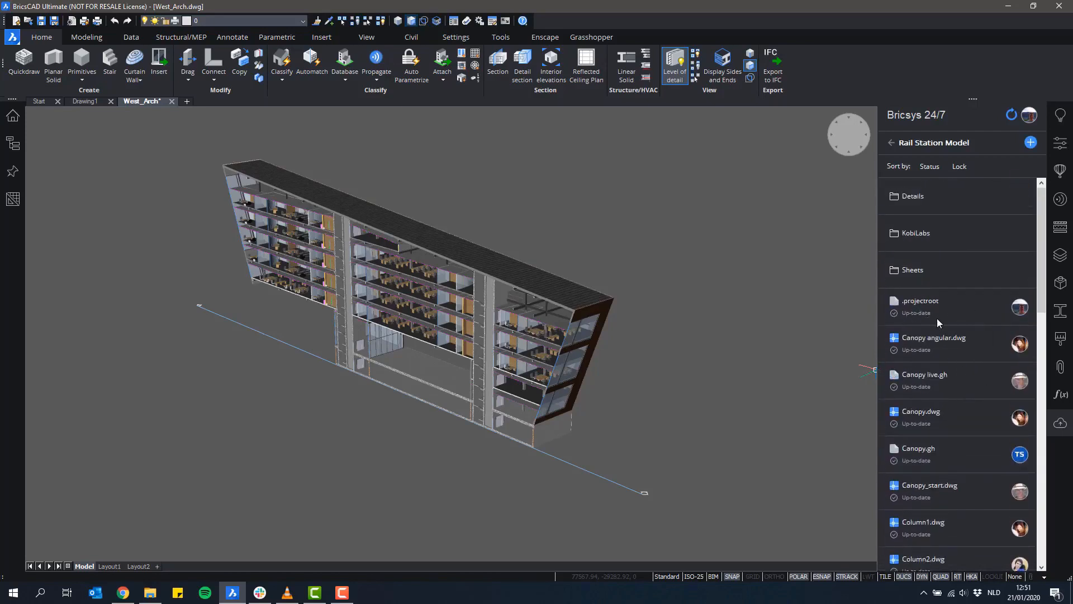
# Step: Check the lock and transfer options of the .projectroot file and sort the Rail Station Model files by lock
pyautogui.rightClick(937, 317)
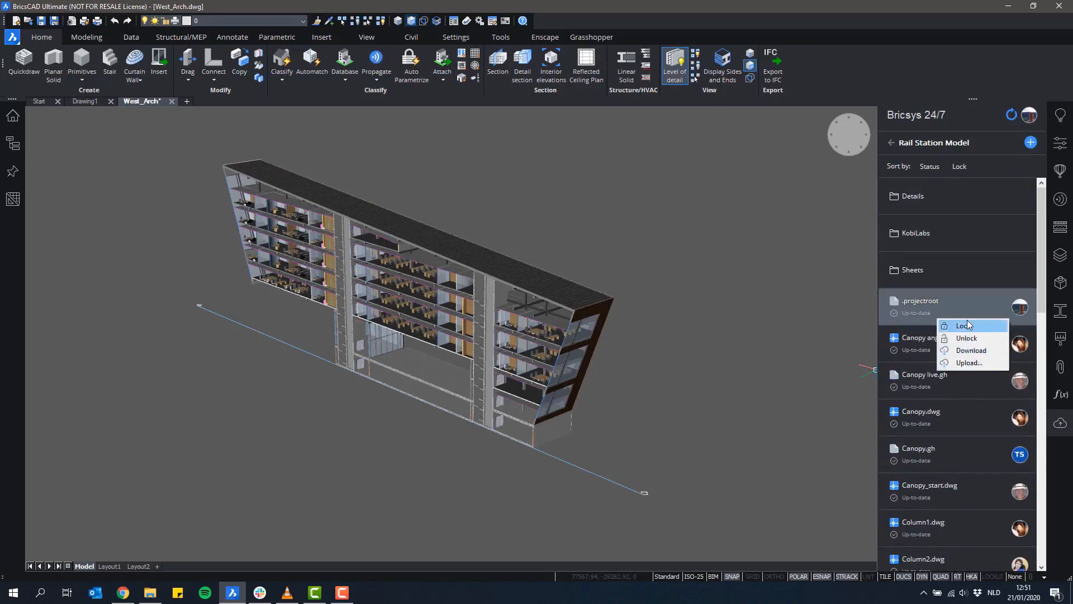
pyautogui.click(926, 167)
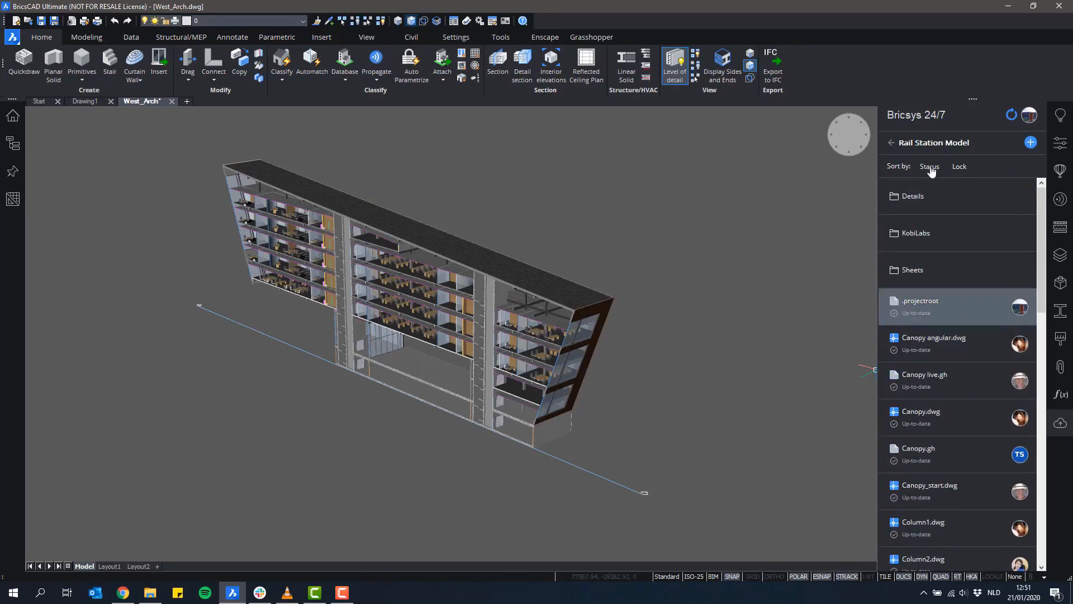
pyautogui.click(929, 167)
pyautogui.click(957, 165)
# Step: Go back up to the folder list of the BIM Research project and look through its folders
pyautogui.click(891, 143)
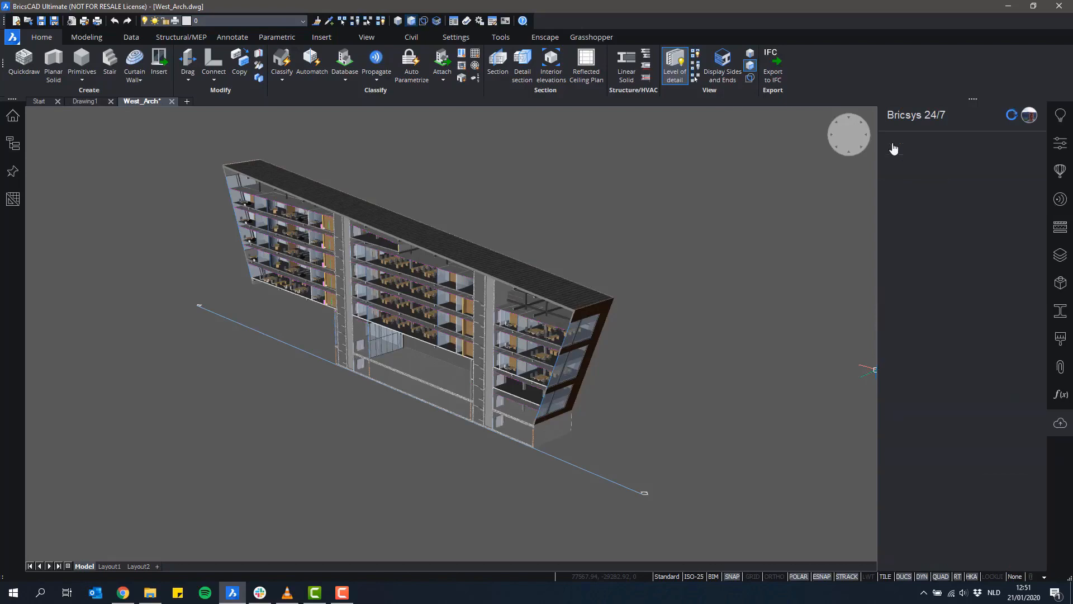
pyautogui.scroll(-3, 944, 335)
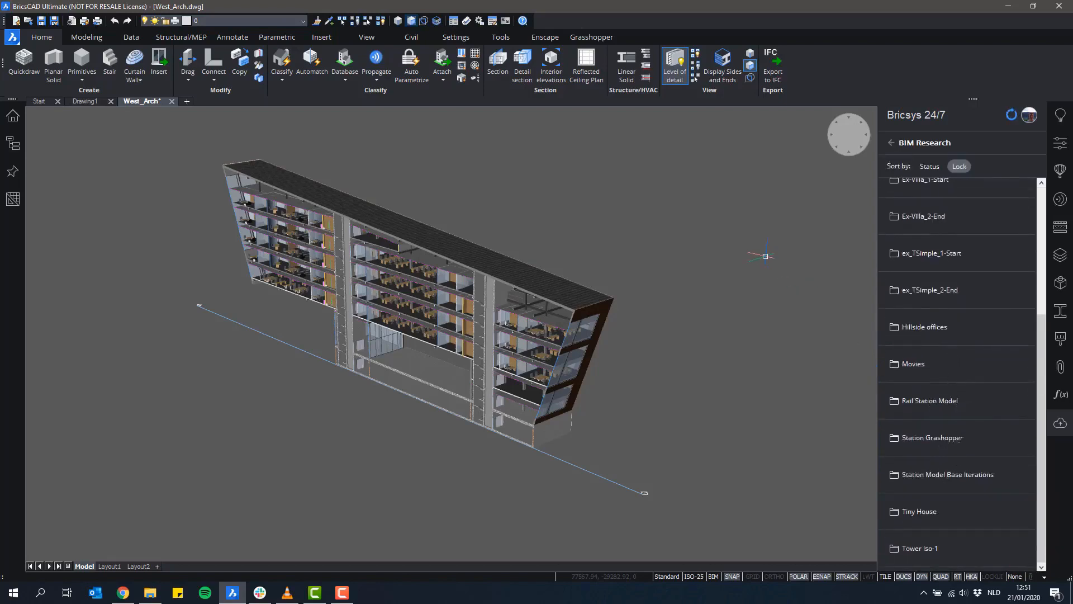
pyautogui.moveTo(716, 234); pyautogui.dragTo(755, 240, button='middle')
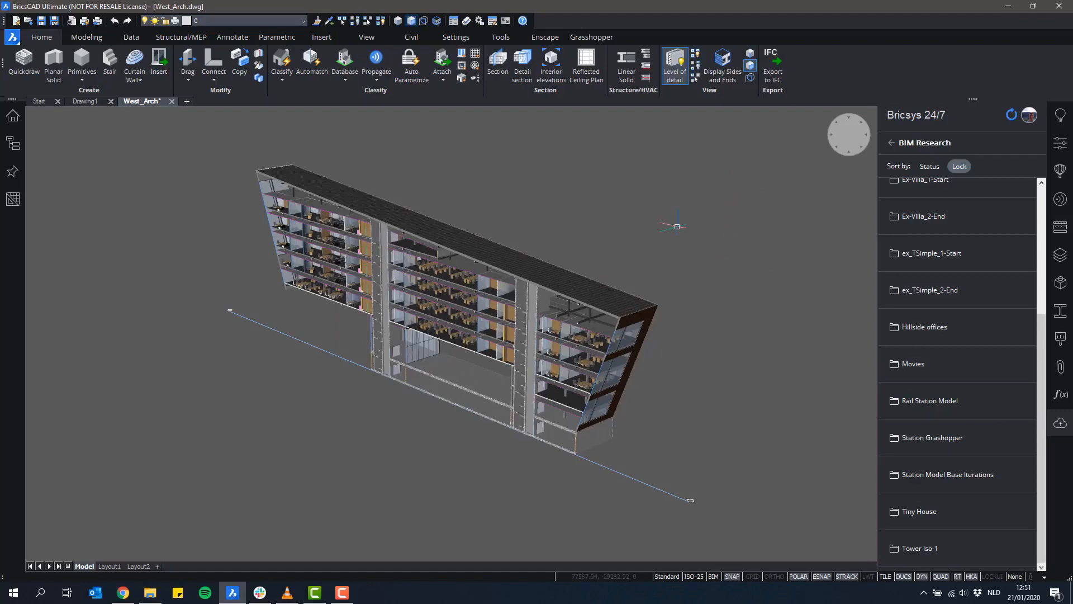
# Step: Switch to File Explorer, examine the local BIM Research folder inside Documents\Bricsys247, and close the window
pyautogui.click(149, 592)
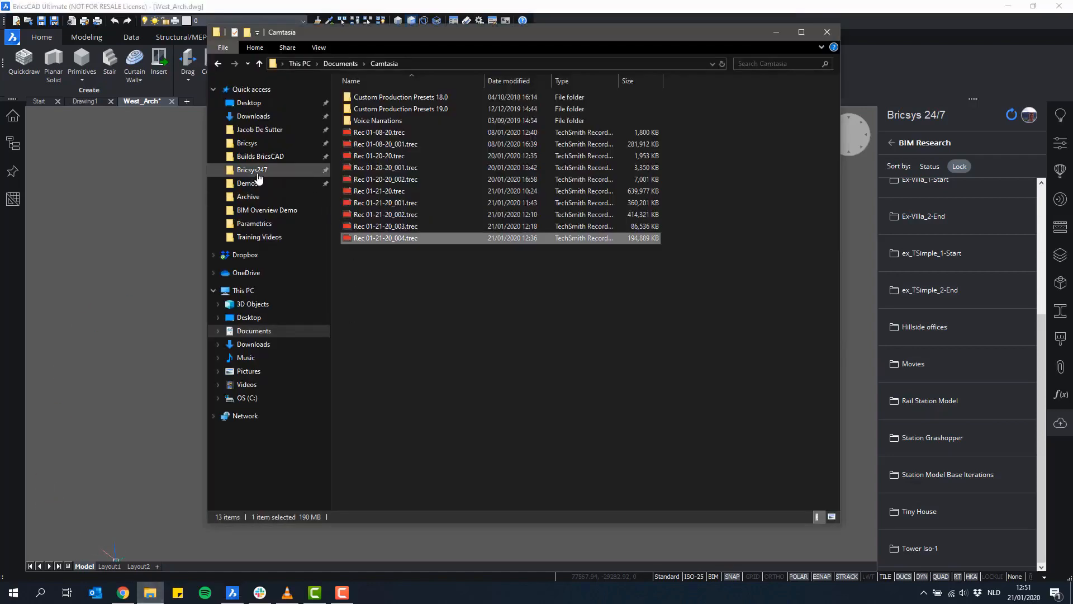
pyautogui.click(254, 171)
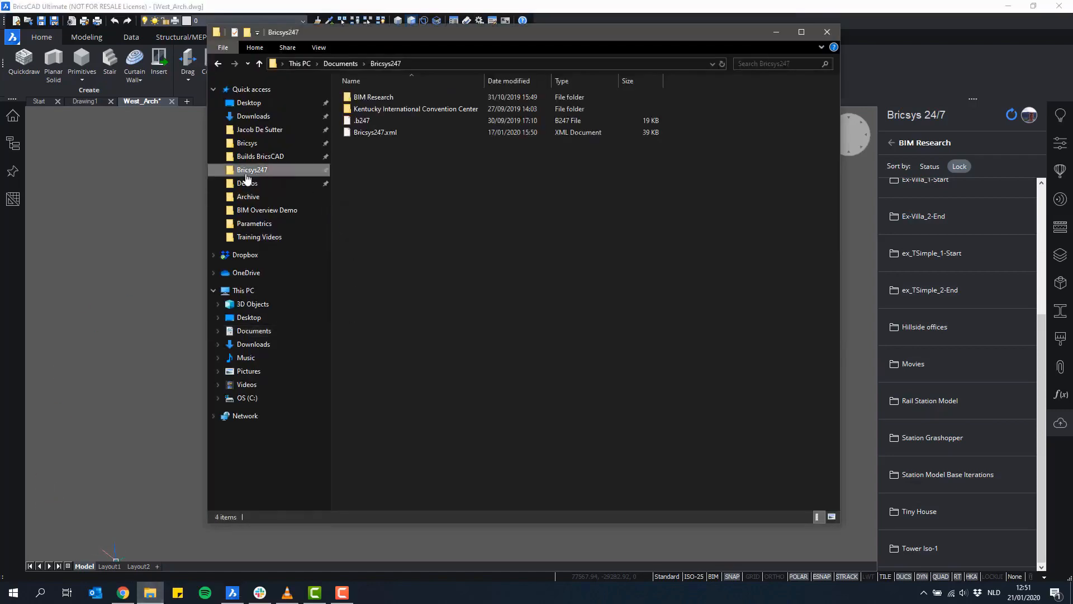
pyautogui.click(347, 63)
pyautogui.doubleClick(386, 120)
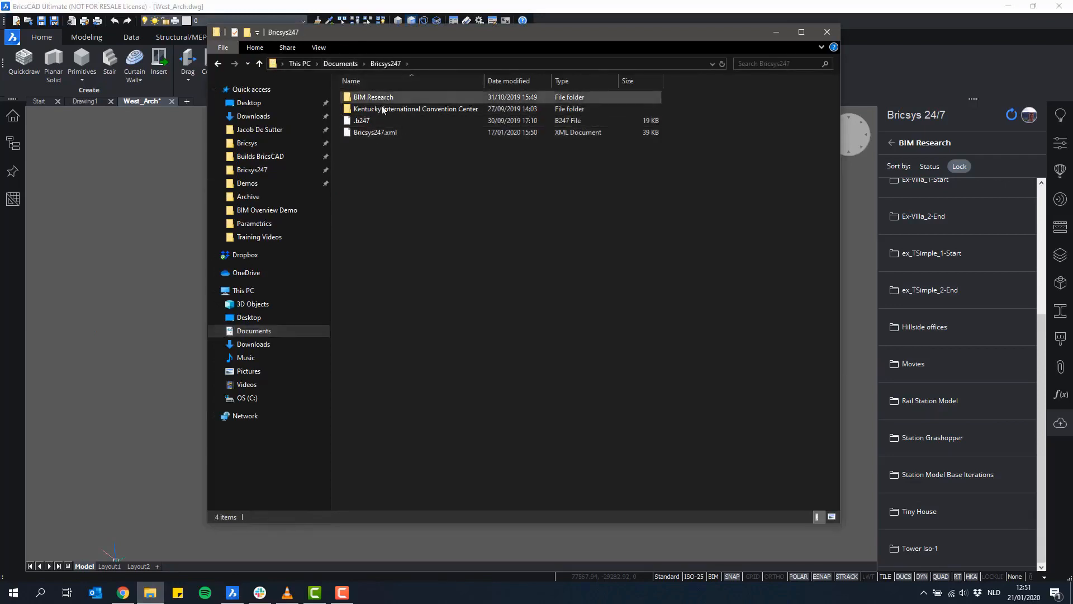
pyautogui.doubleClick(375, 99)
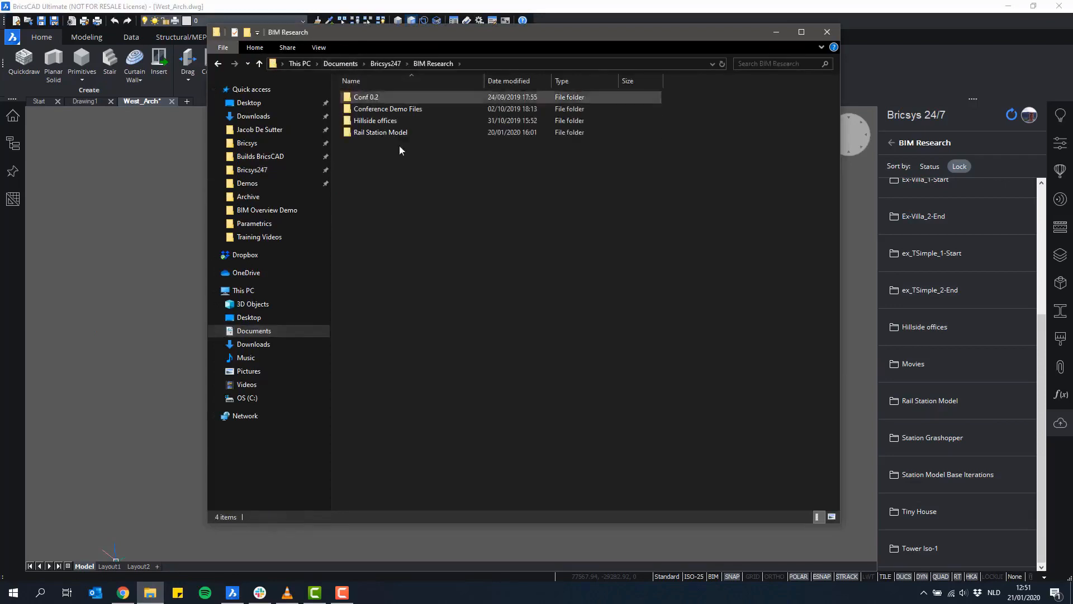
pyautogui.moveTo(643, 33); pyautogui.dragTo(651, 40)
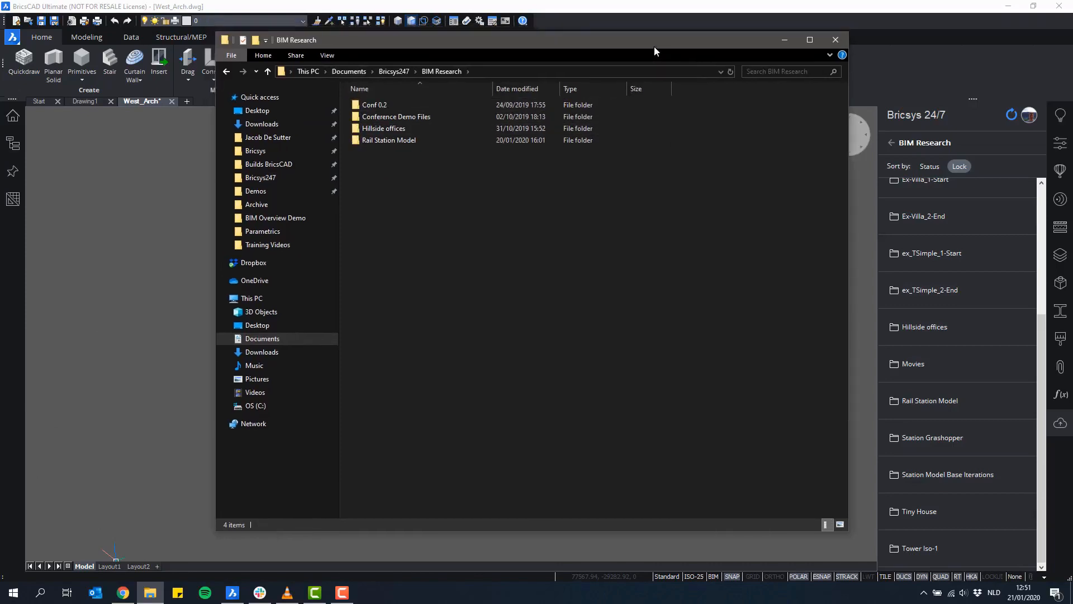
pyautogui.click(837, 39)
# Step: Return to the My Projects overview of Bricsys 24/7 and browse the available projects
pyautogui.scroll(4, 1005, 300)
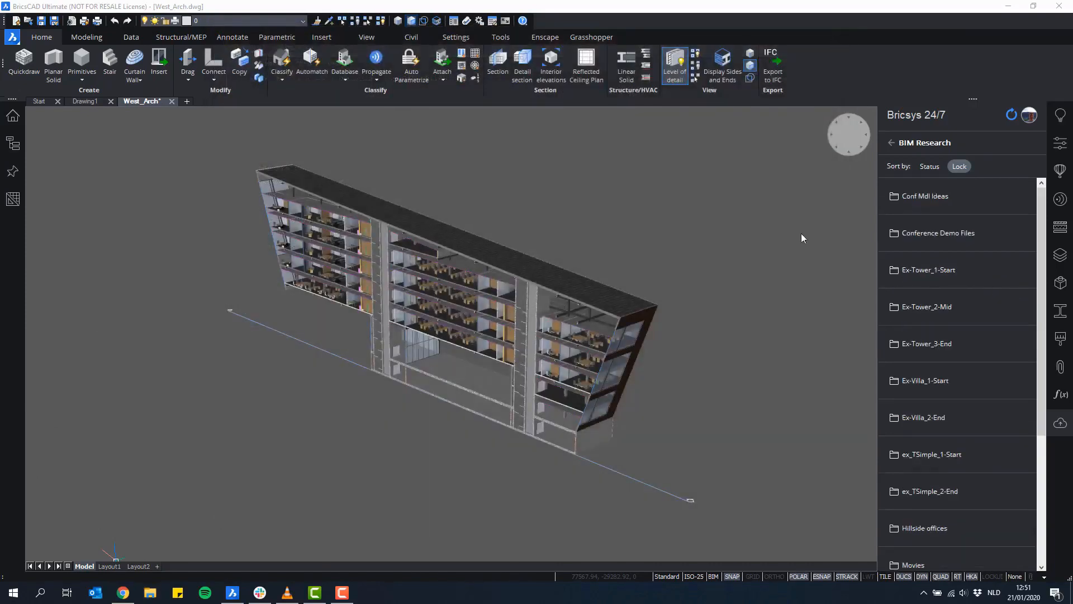
pyautogui.click(1042, 238)
pyautogui.click(892, 144)
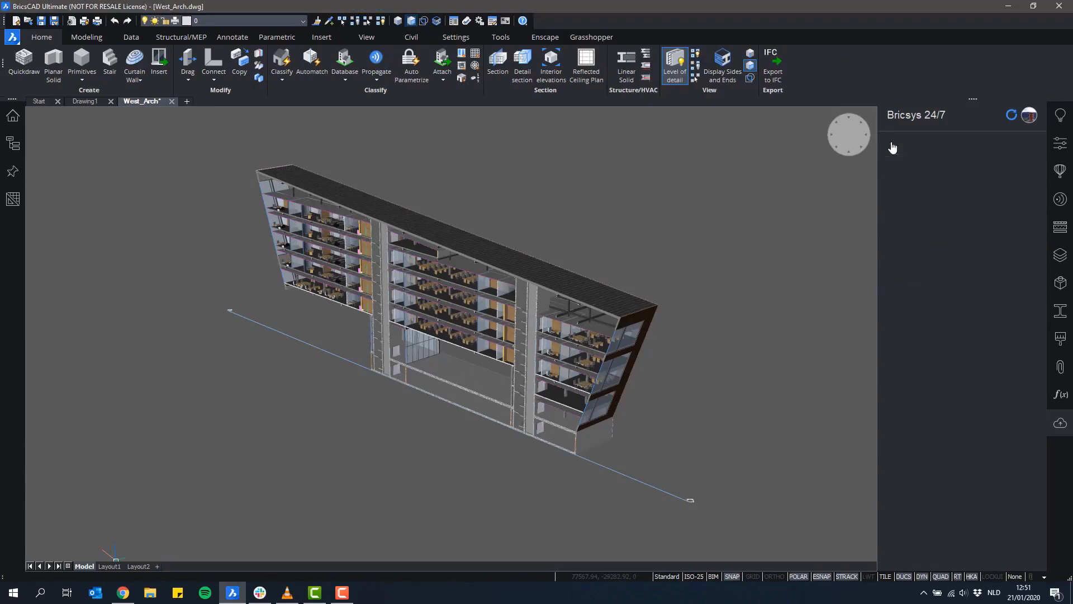
pyautogui.scroll(-10, 992, 343)
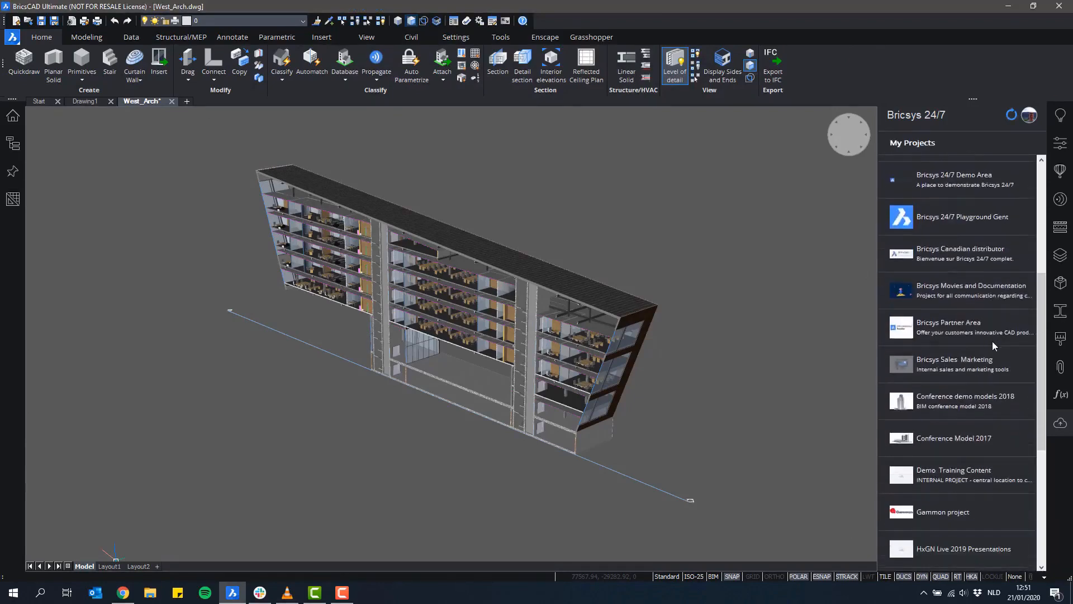
pyautogui.scroll(10, 992, 340)
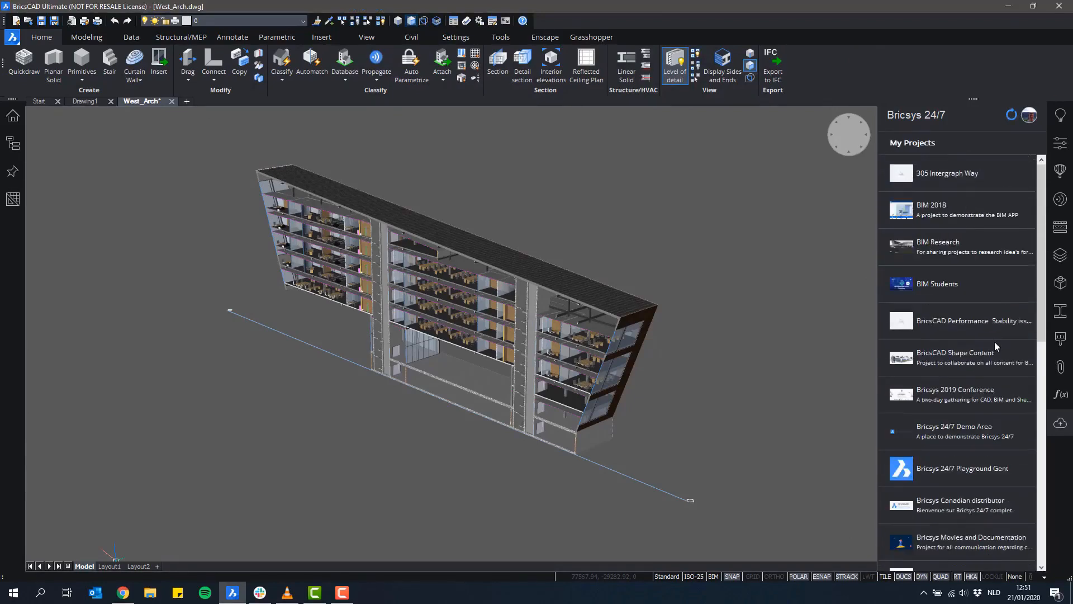